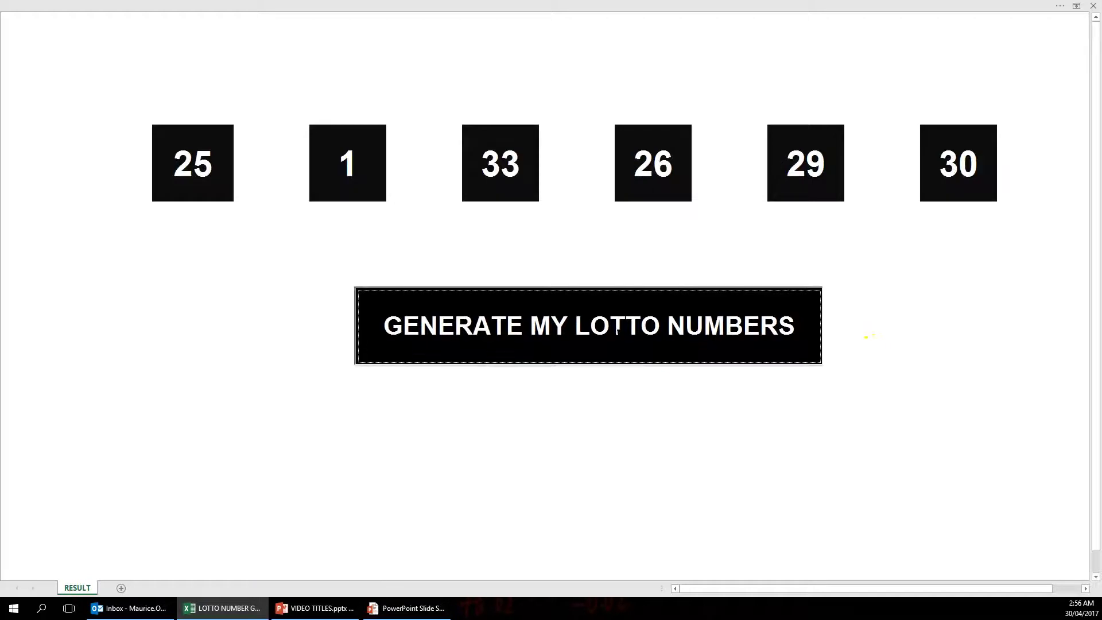
# Step: Run the finished lotto generator several times to produce new sets of six numbers
pyautogui.click(605, 342)
pyautogui.click(595, 351)
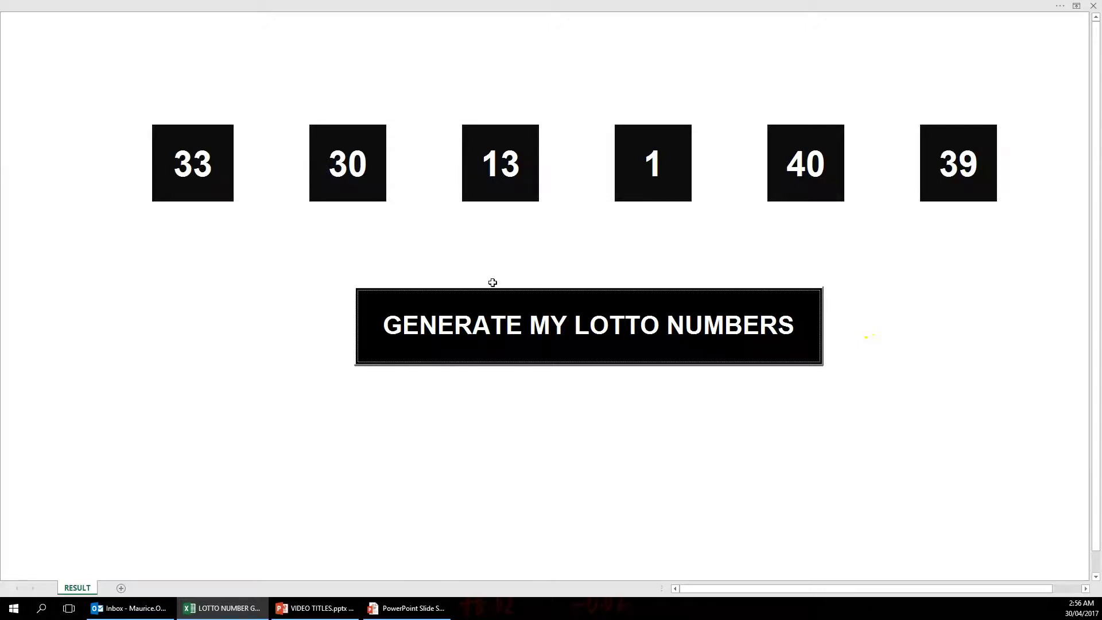
pyautogui.click(510, 328)
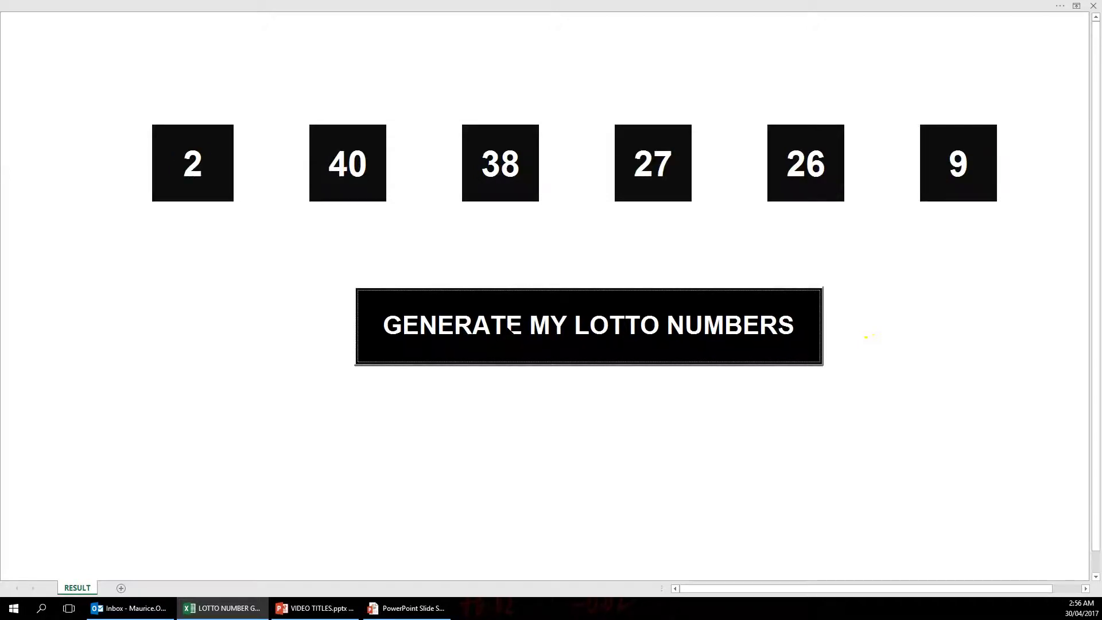
pyautogui.click(546, 331)
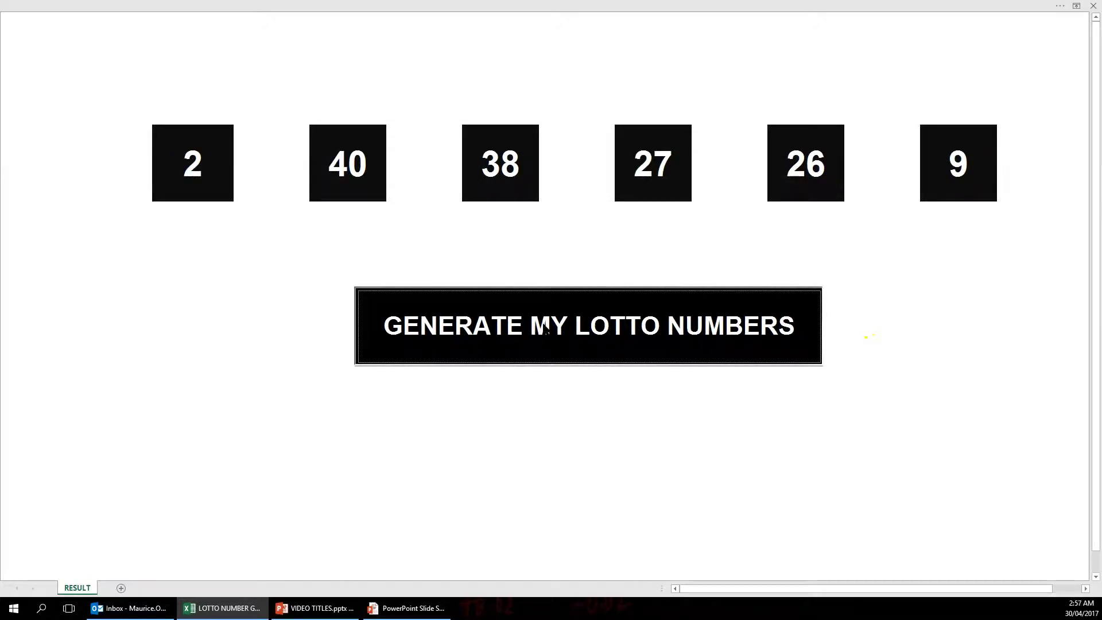
pyautogui.click(544, 329)
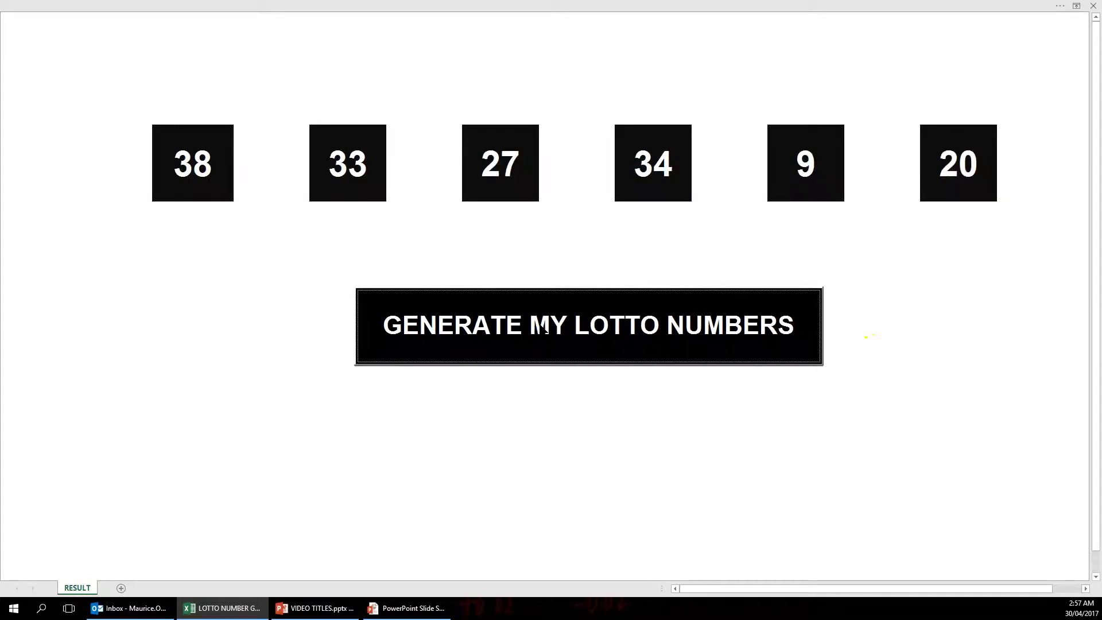
pyautogui.click(543, 328)
pyautogui.click(543, 329)
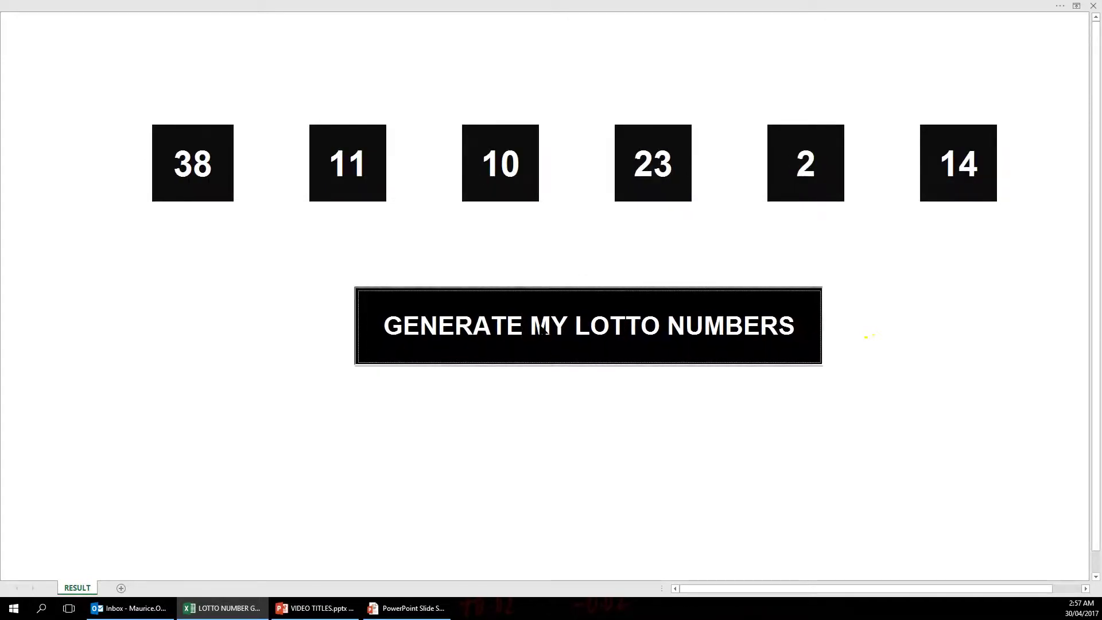
pyautogui.click(541, 328)
pyautogui.click(539, 329)
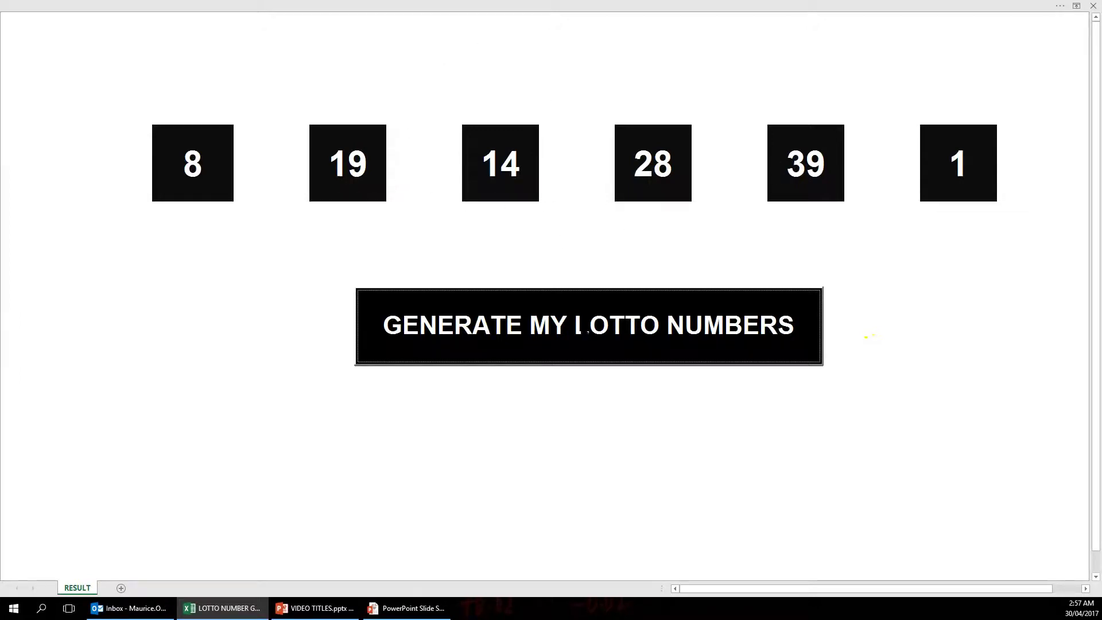
pyautogui.click(579, 329)
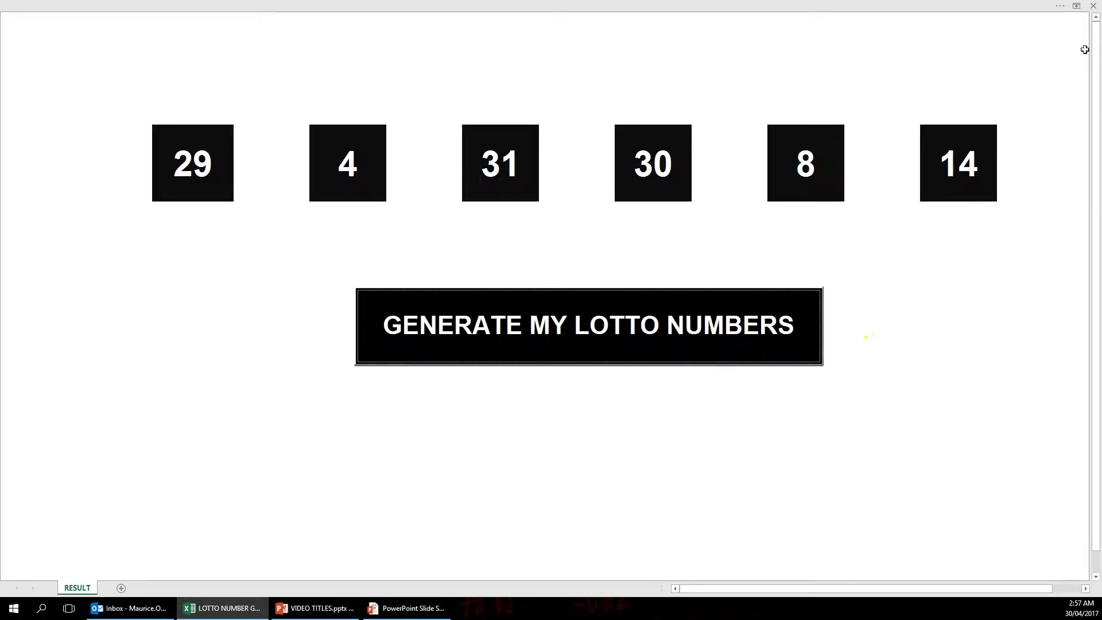
# Step: Restore the full ribbon with tabs and commands, and create a new blank workbook
pyautogui.click(1077, 6)
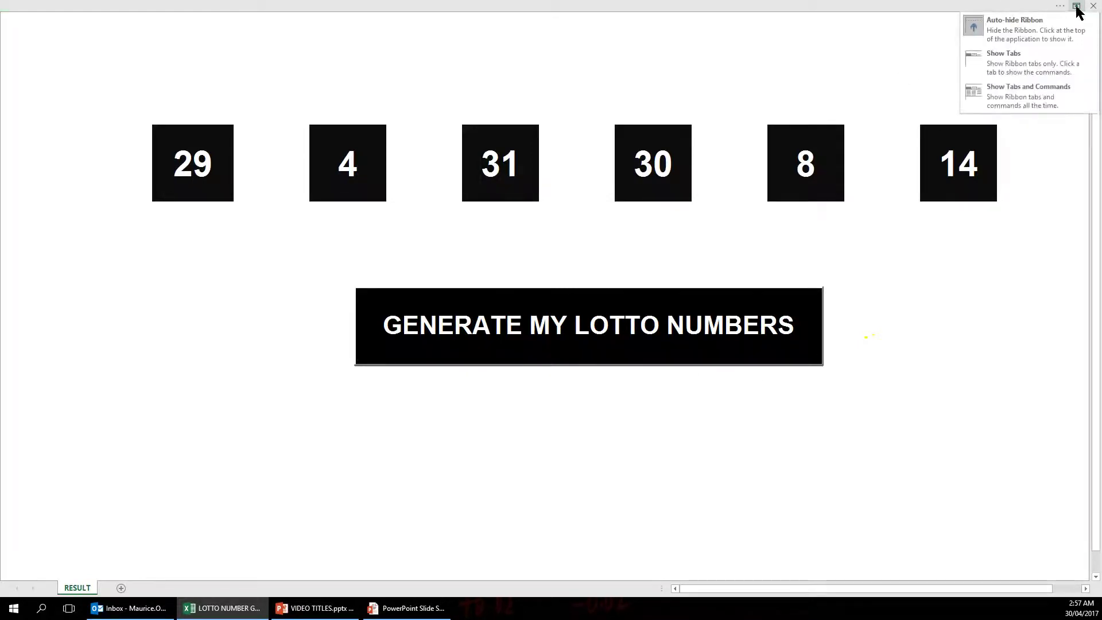
pyautogui.click(1027, 91)
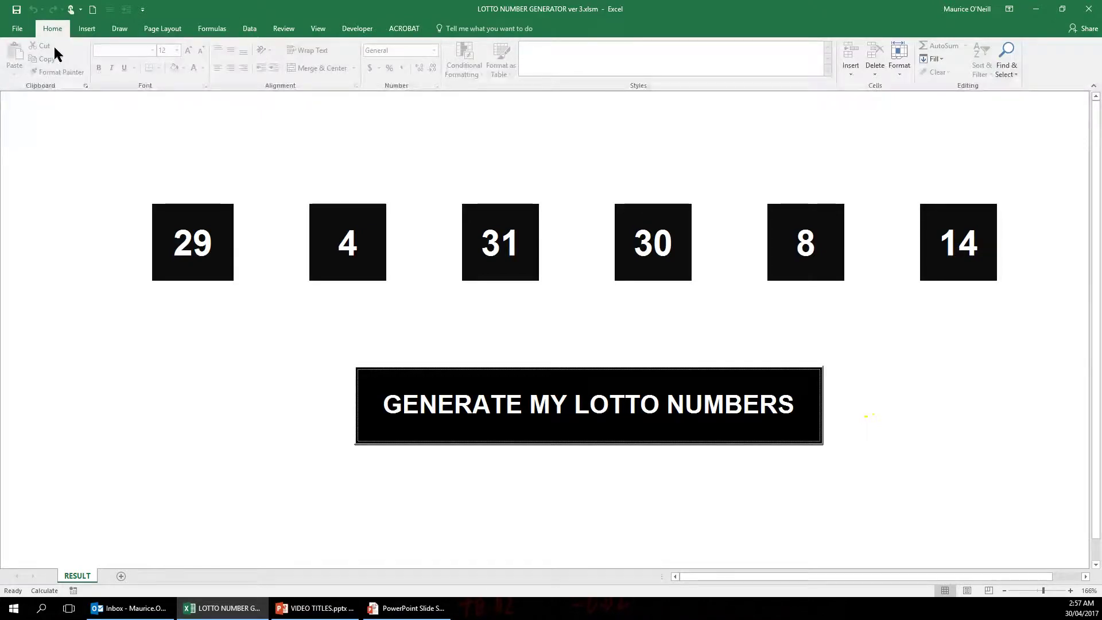
pyautogui.click(27, 35)
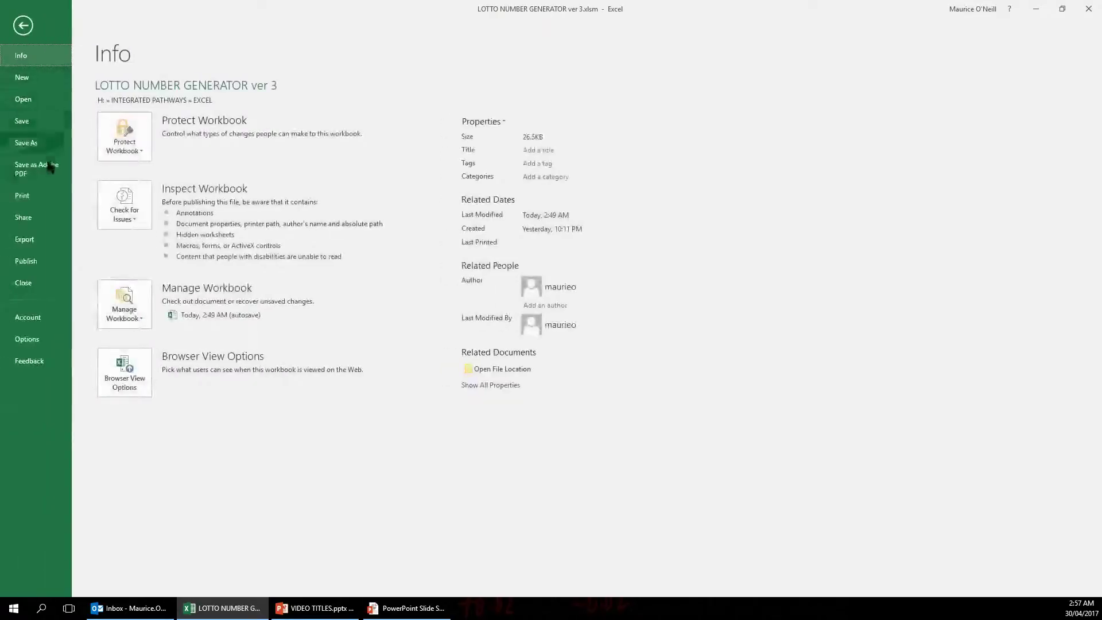
pyautogui.click(27, 79)
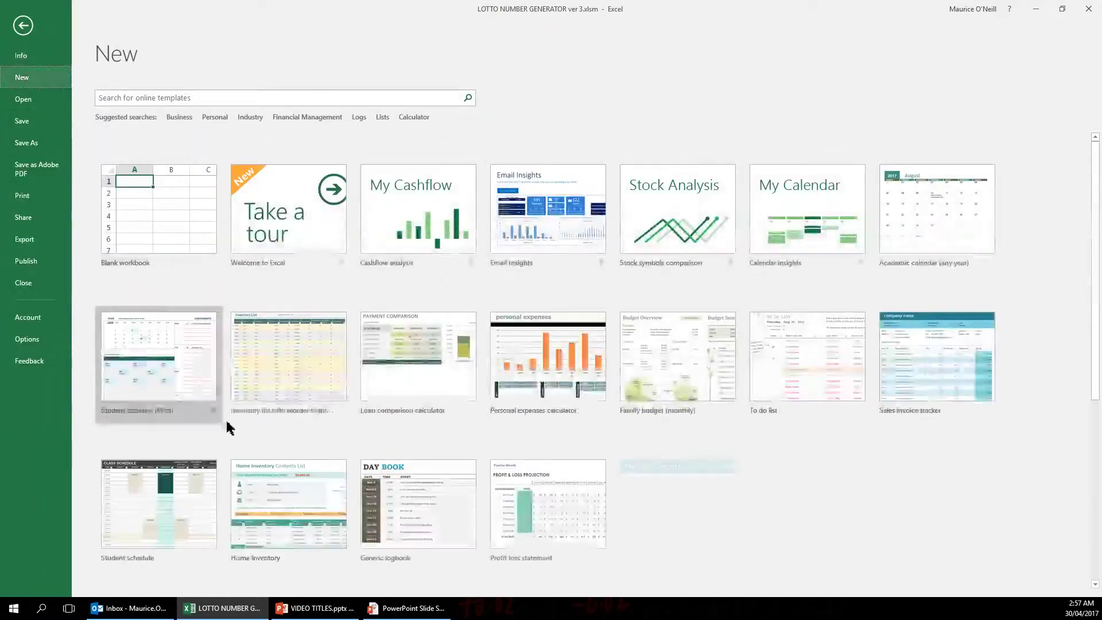
pyautogui.click(171, 214)
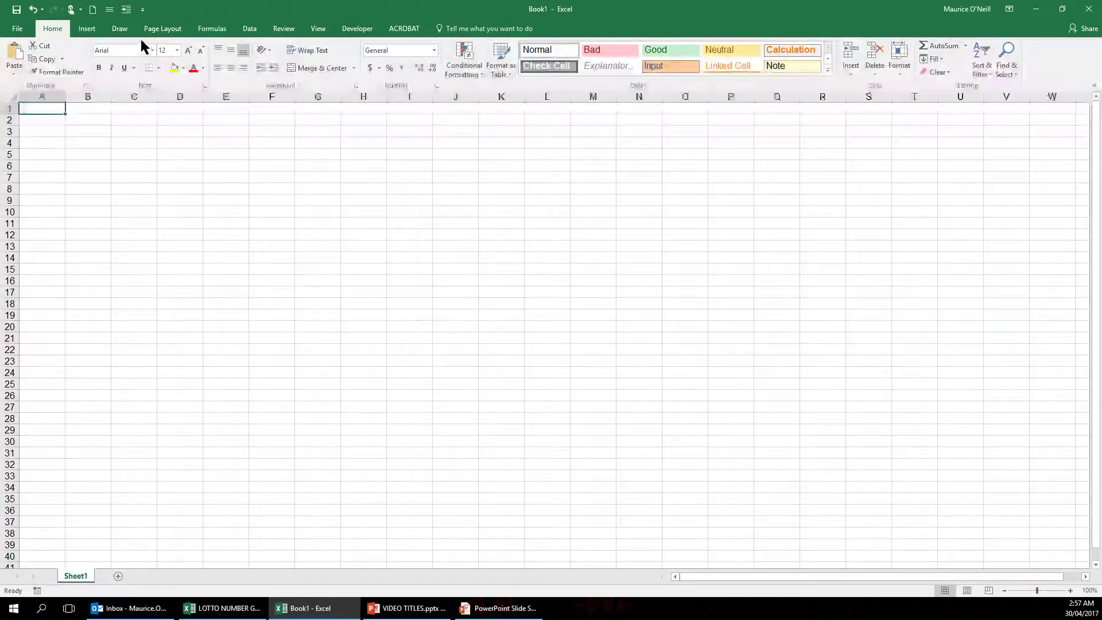
# Step: Show the formula bar in the new workbook, and briefly check the finished lotto generator workbook before returning
pyautogui.click(317, 29)
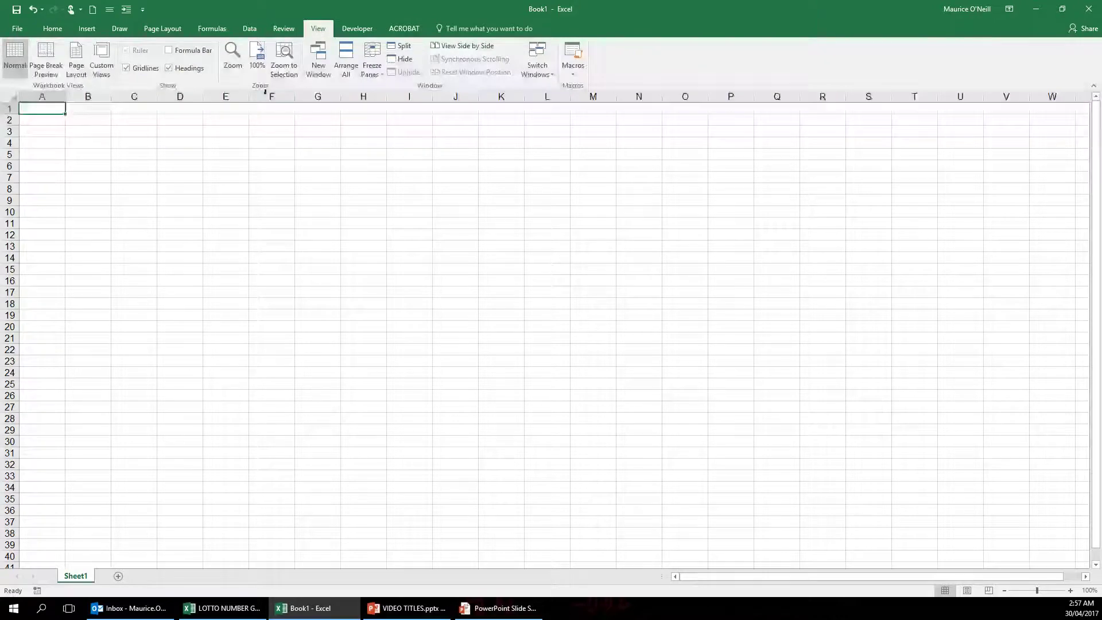
pyautogui.click(168, 50)
pyautogui.click(240, 236)
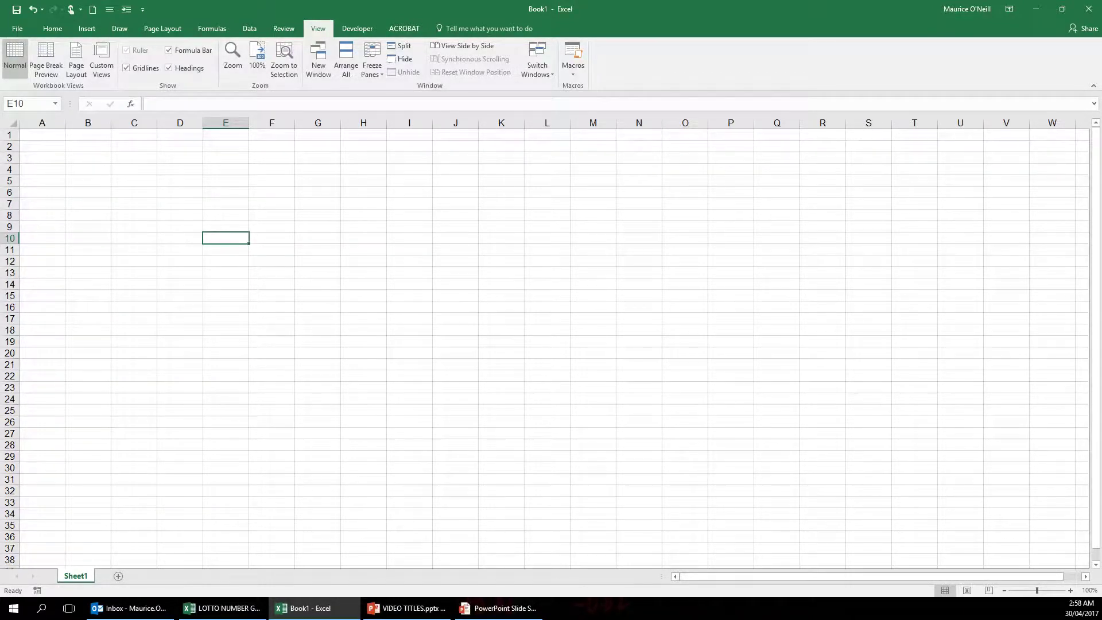
pyautogui.hotkey('alt', 'Tab')
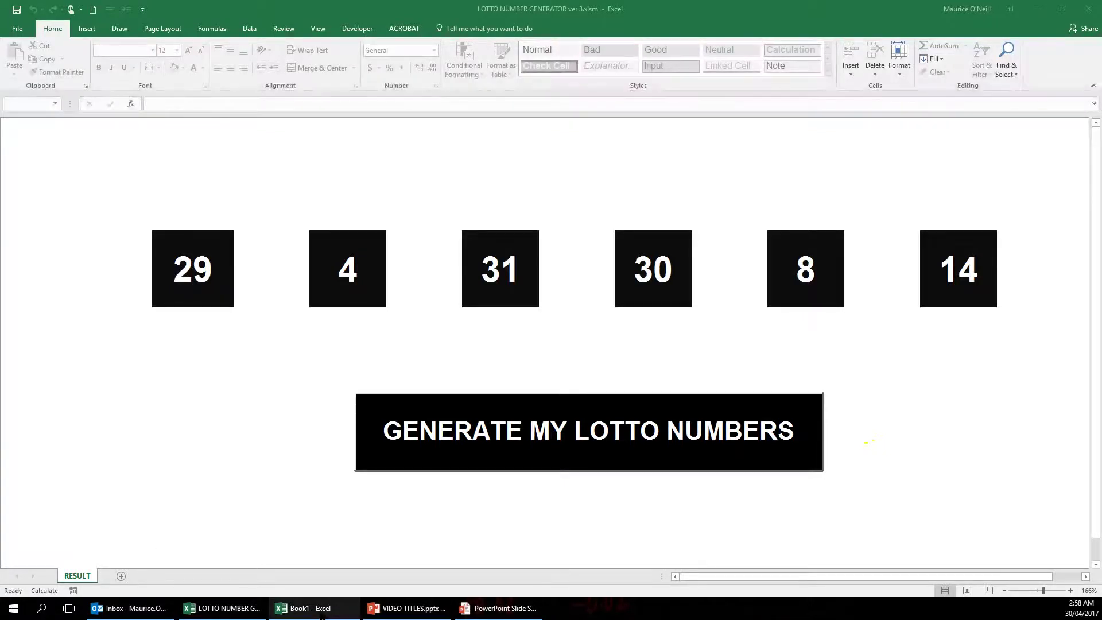
pyautogui.click(320, 614)
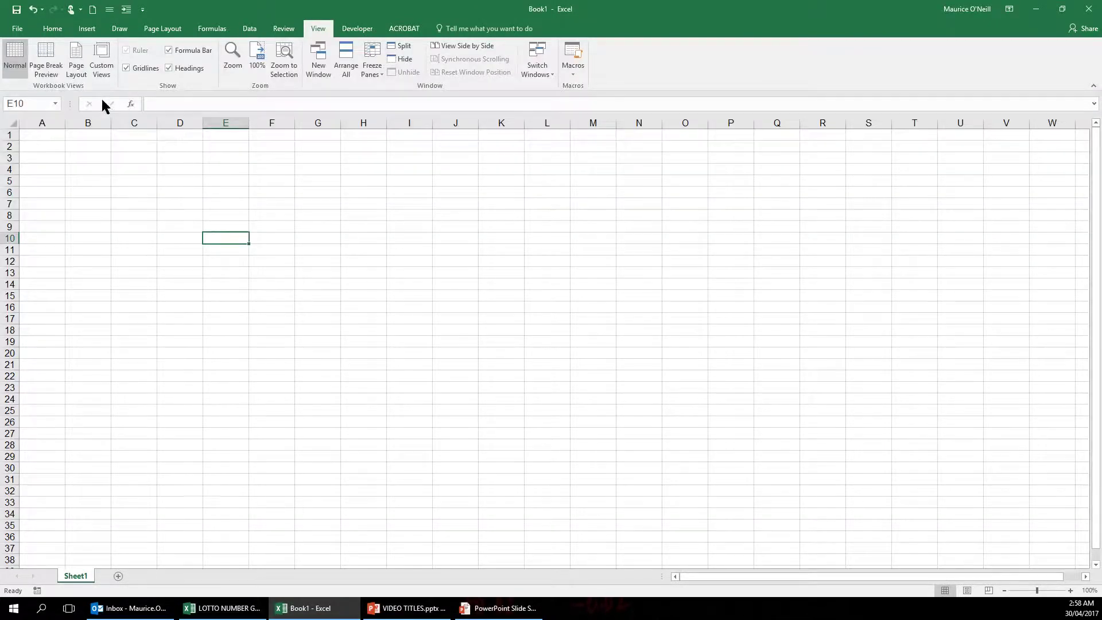
# Step: Start saving the new workbook under a new name, choosing the INTEGRATED PATHWAYS > EXCEL folder on the H: drive
pyautogui.click(18, 31)
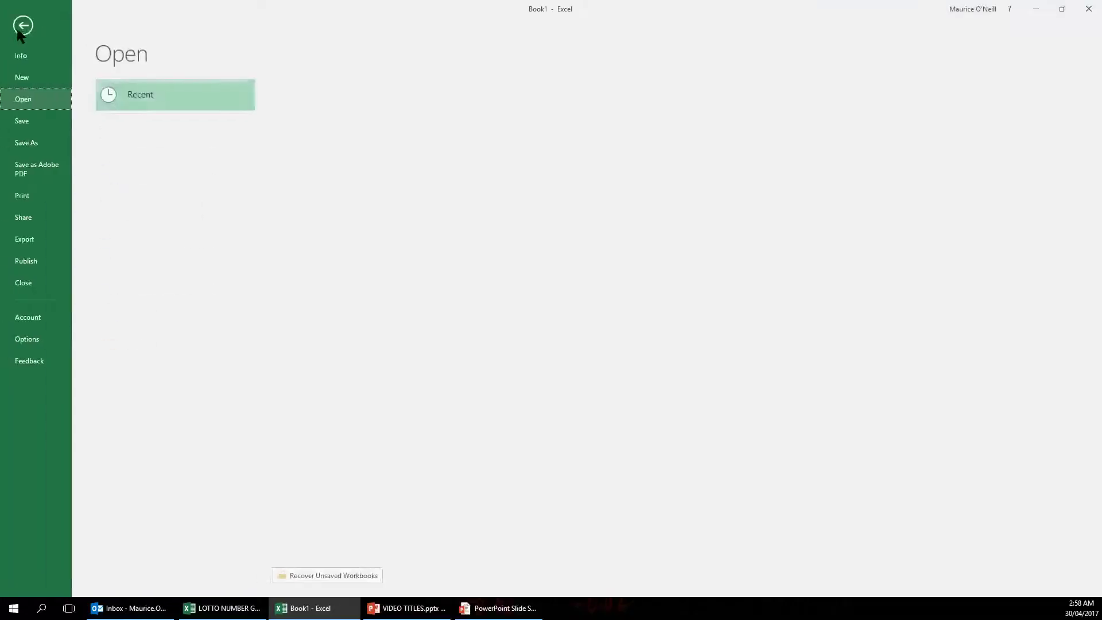
pyautogui.click(33, 151)
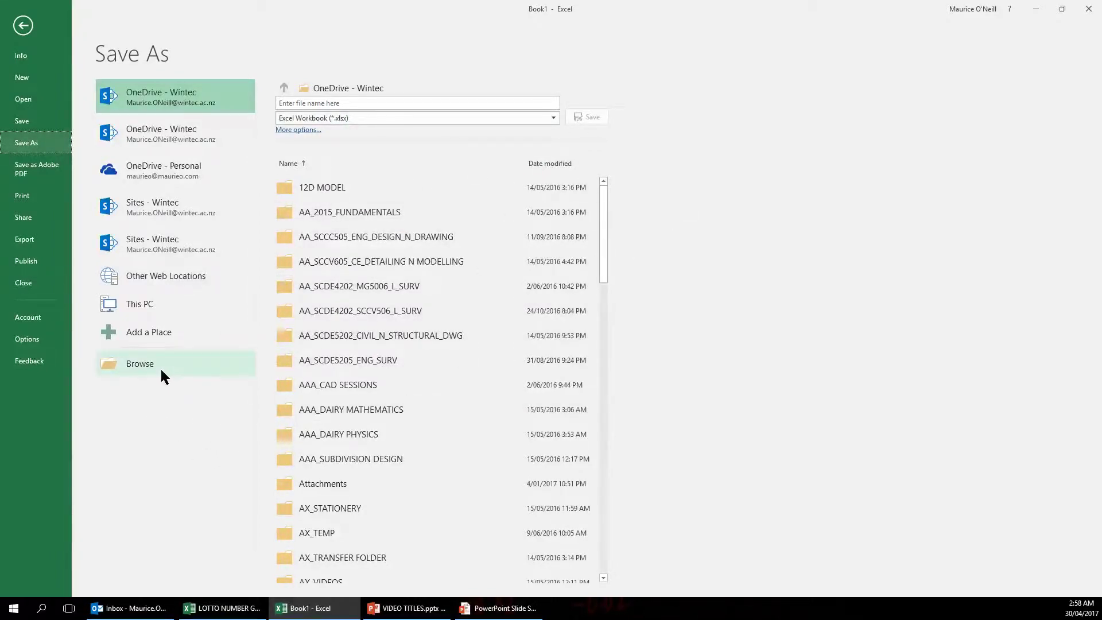
pyautogui.click(143, 368)
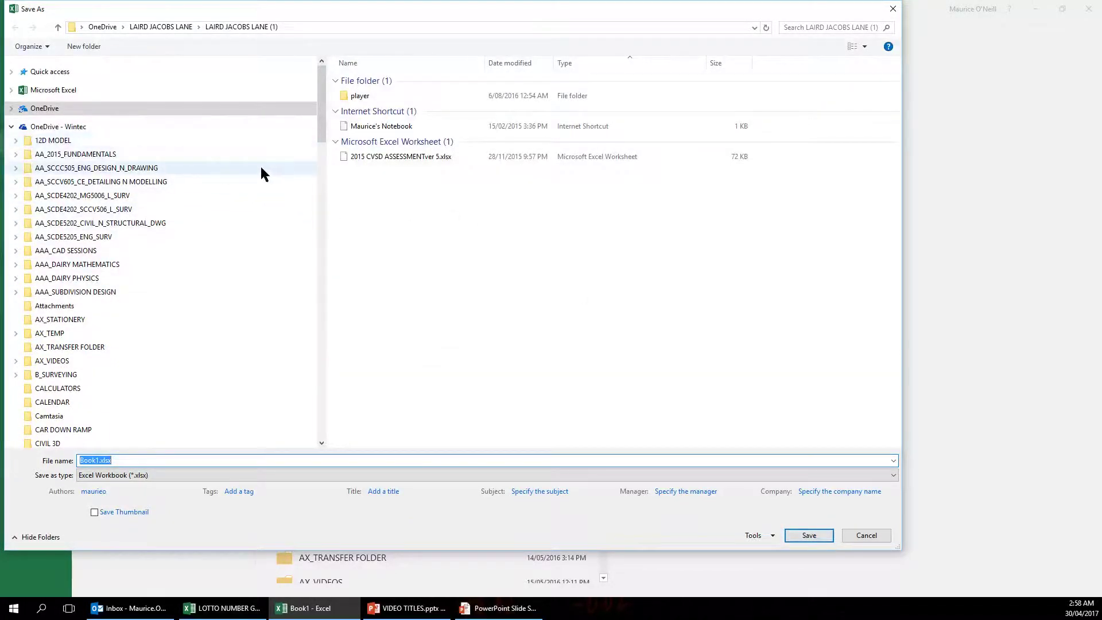
pyautogui.moveTo(322, 92); pyautogui.dragTo(321, 291)
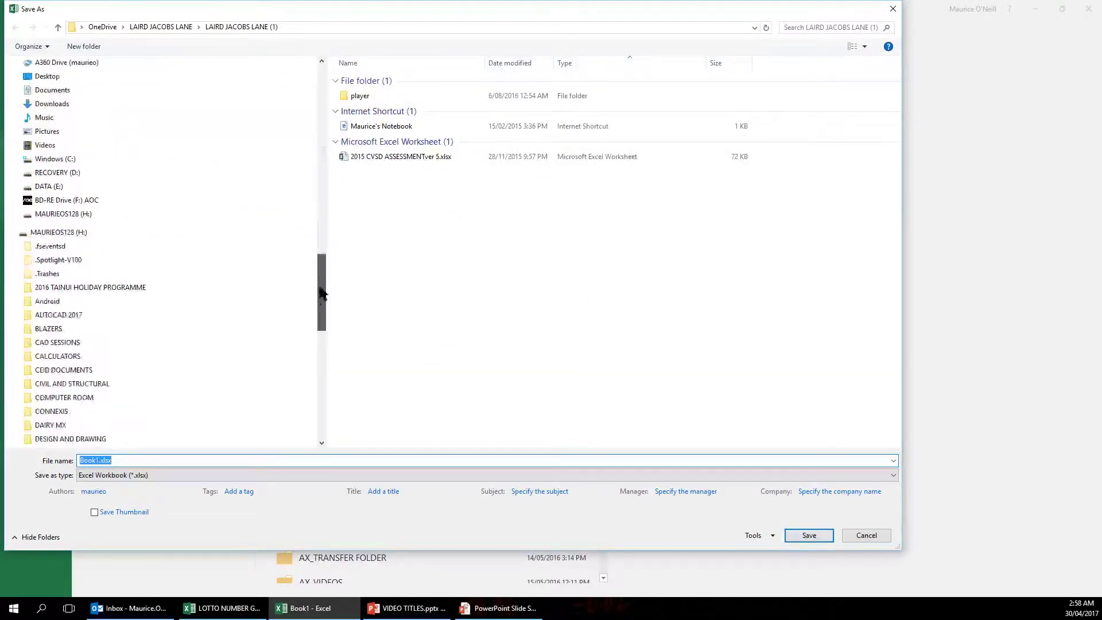
pyautogui.click(50, 253)
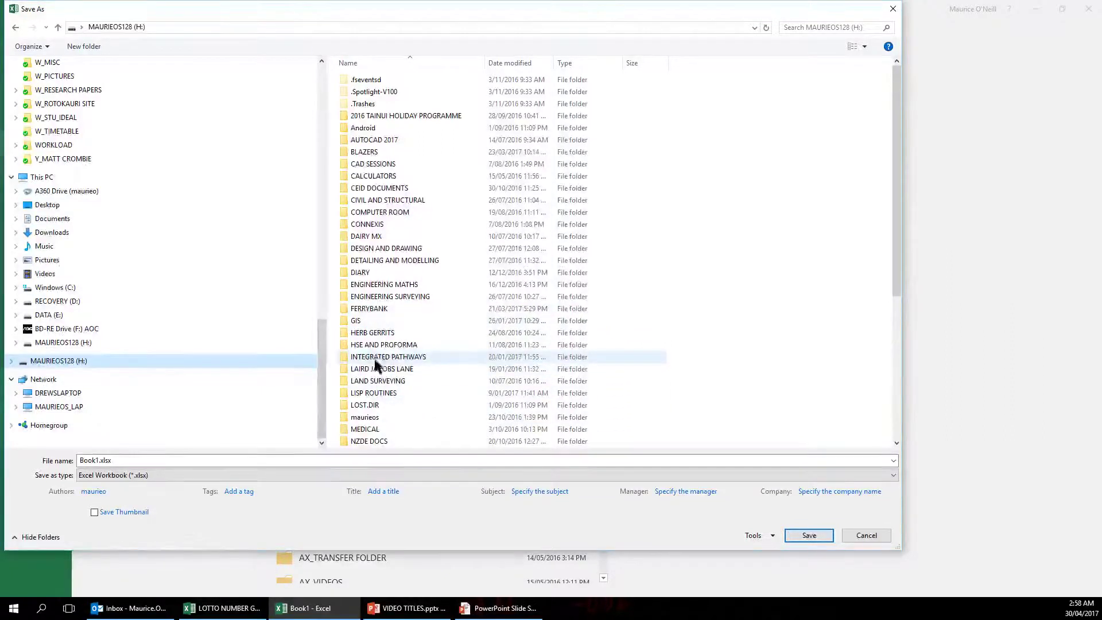
pyautogui.doubleClick(379, 357)
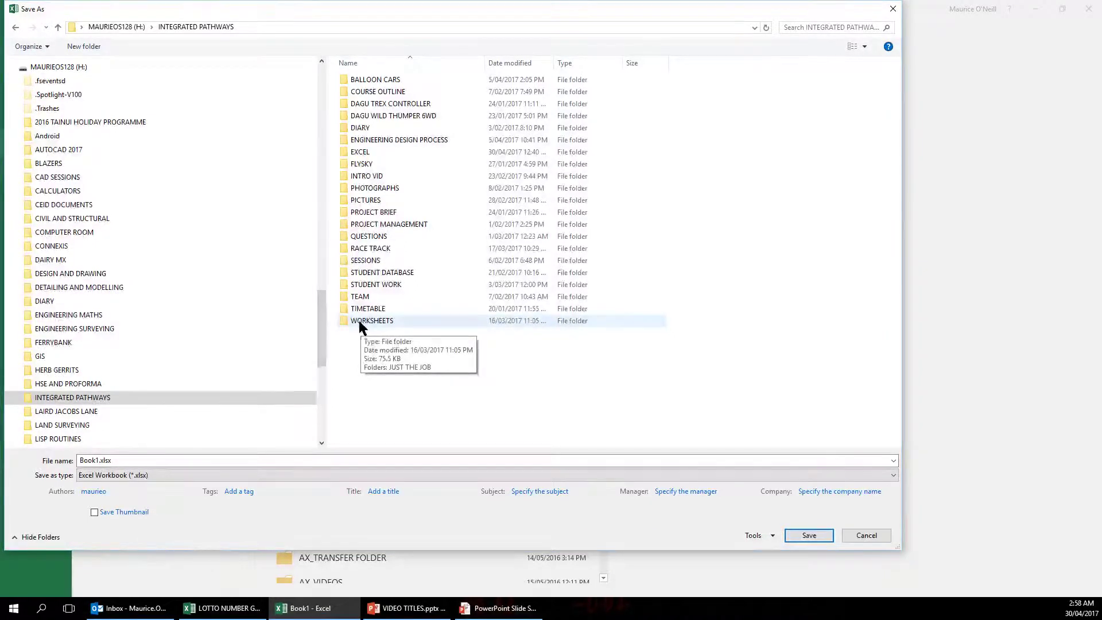
pyautogui.click(345, 155)
pyautogui.doubleClick(345, 154)
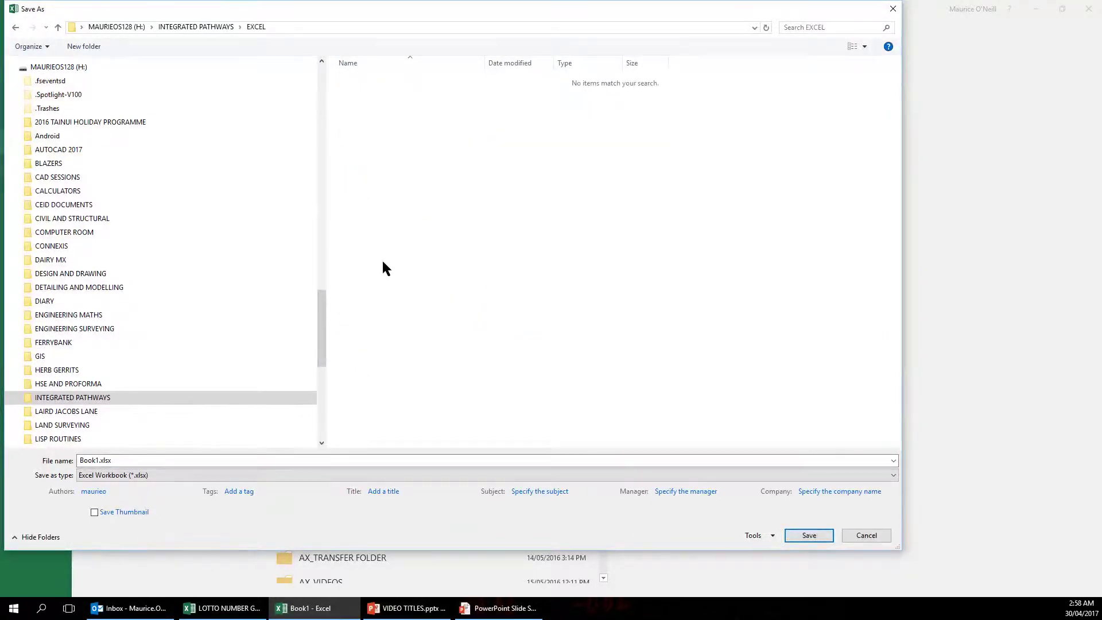
# Step: Enter LOTTO VIDEO as the file name and set the file type to Excel Macro-Enabled Workbook (*.xlsm)
pyautogui.click(166, 459)
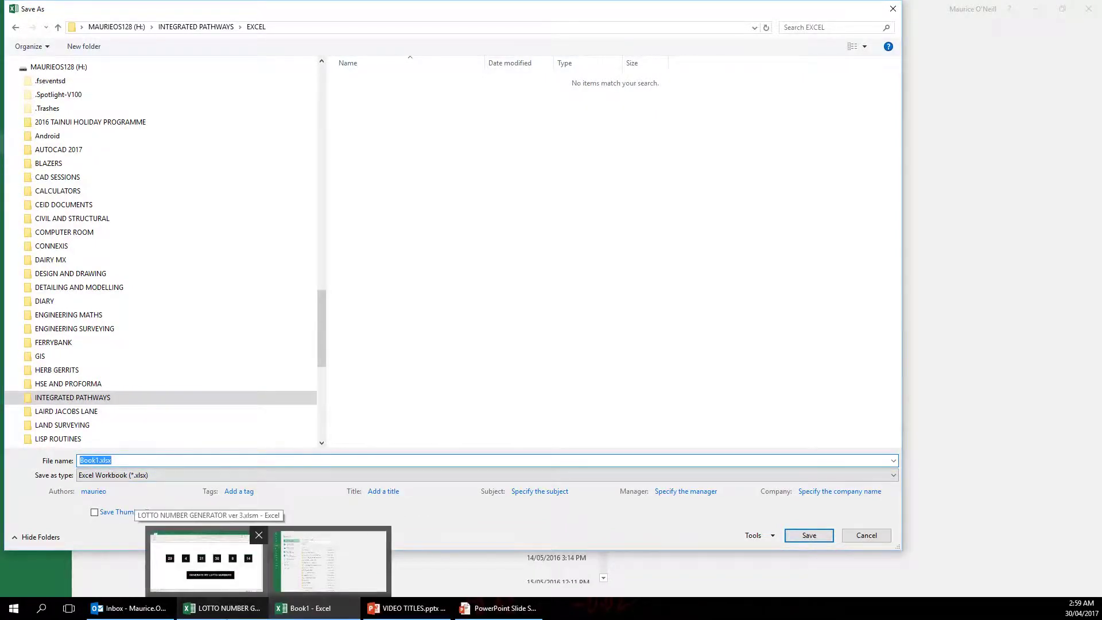
pyautogui.press('BackSpace')
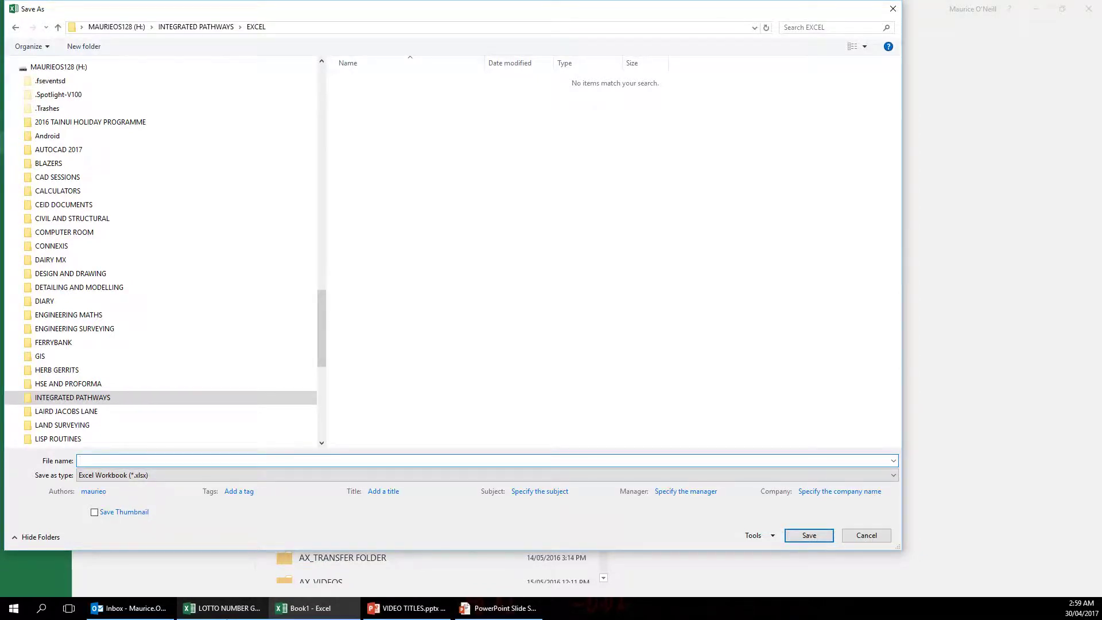
pyautogui.write('lotto')
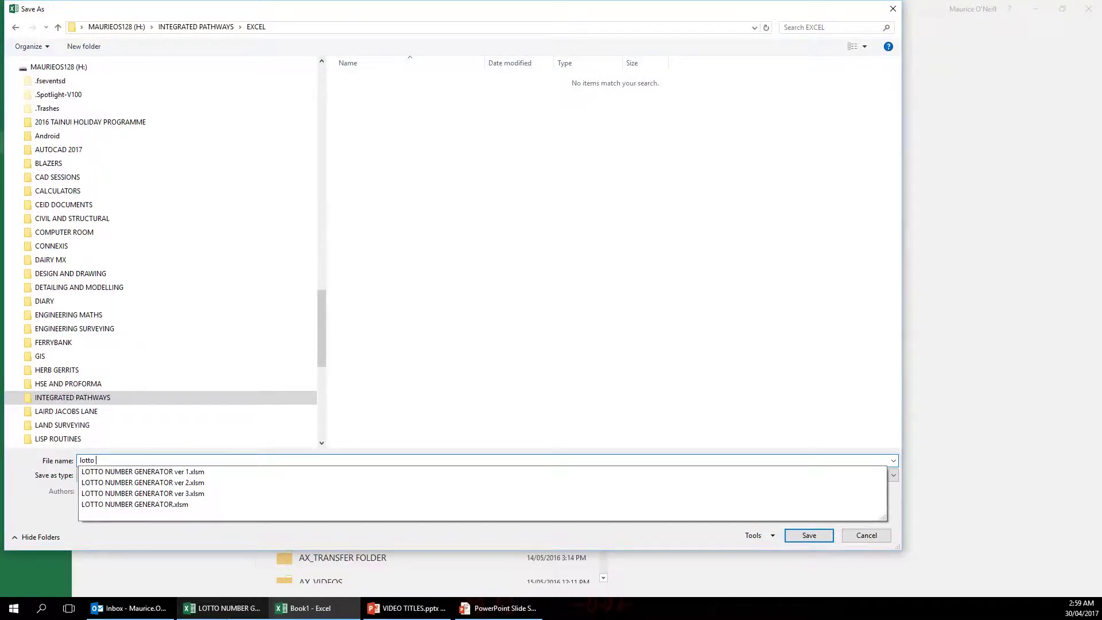
pyautogui.press('BackSpace')
pyautogui.press('BackSpace')
pyautogui.press('BackSpace')
pyautogui.press('BackSpace')
pyautogui.press('BackSpace')
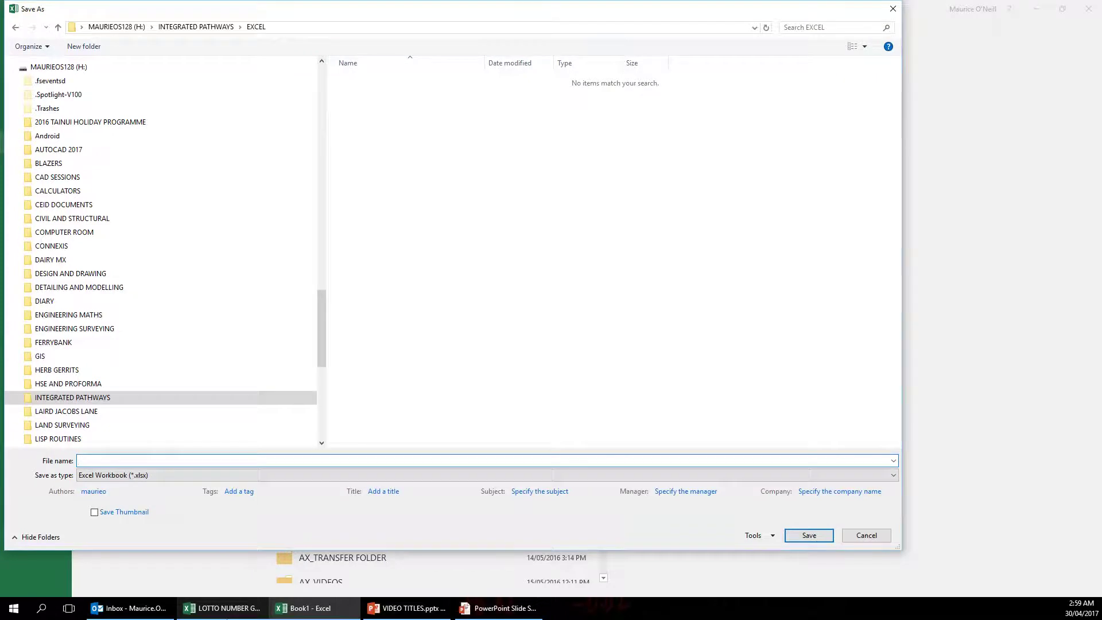
pyautogui.write('LOTTO')
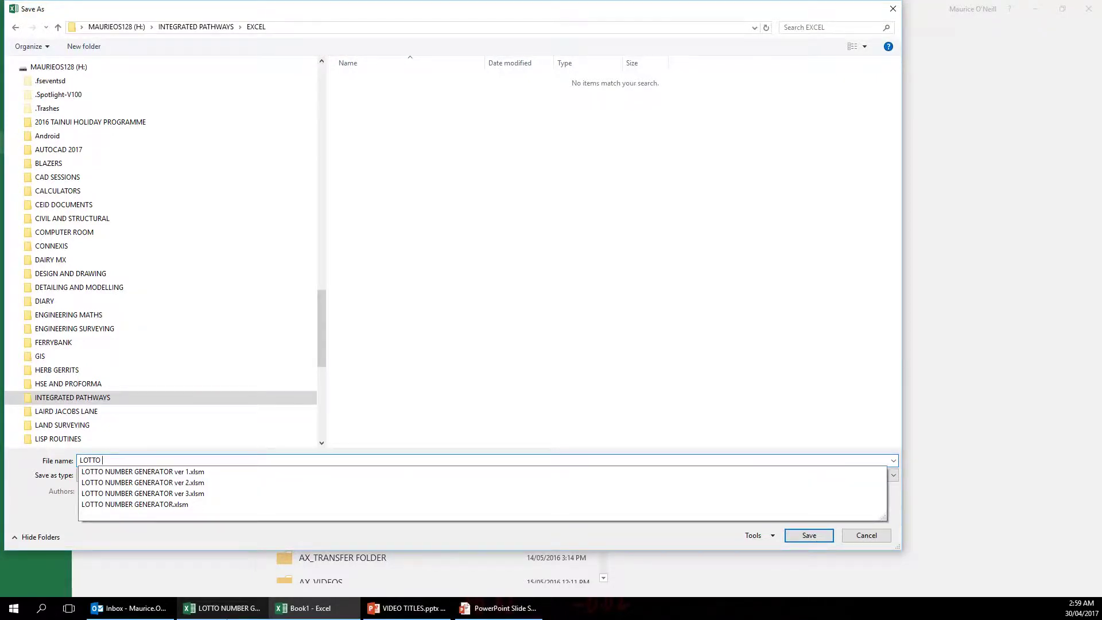
pyautogui.write(' VIDEO')
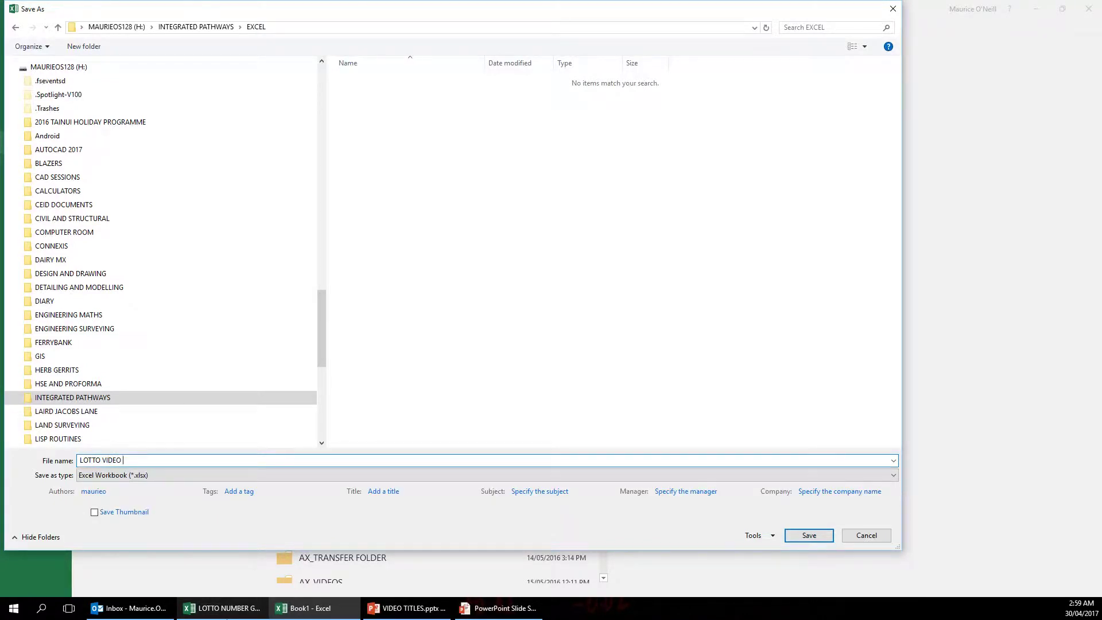
pyautogui.click(893, 475)
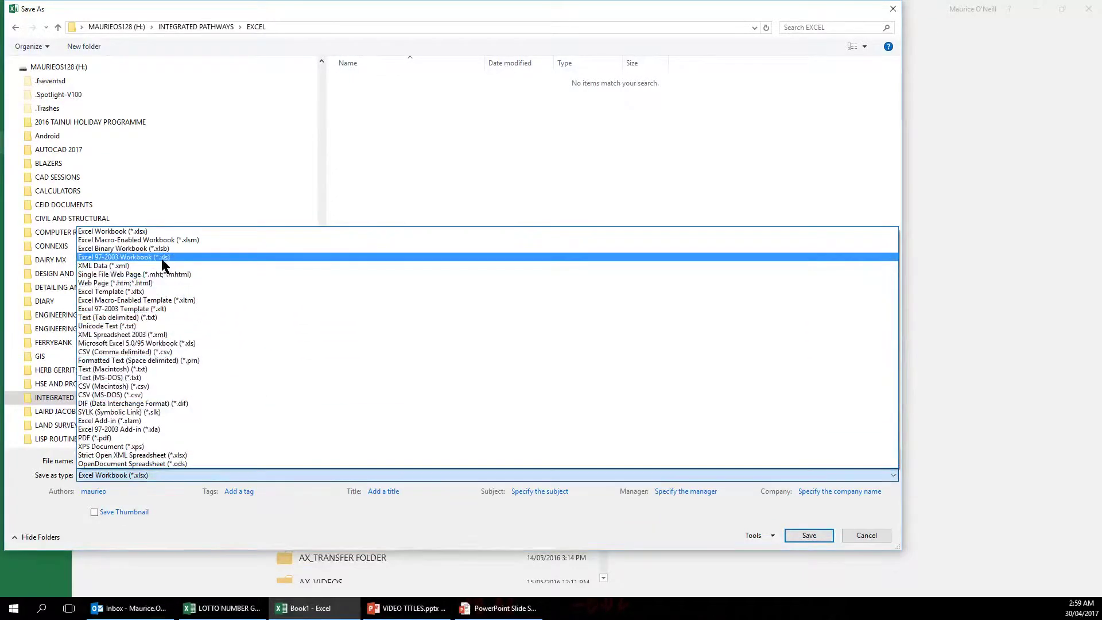
pyautogui.click(191, 240)
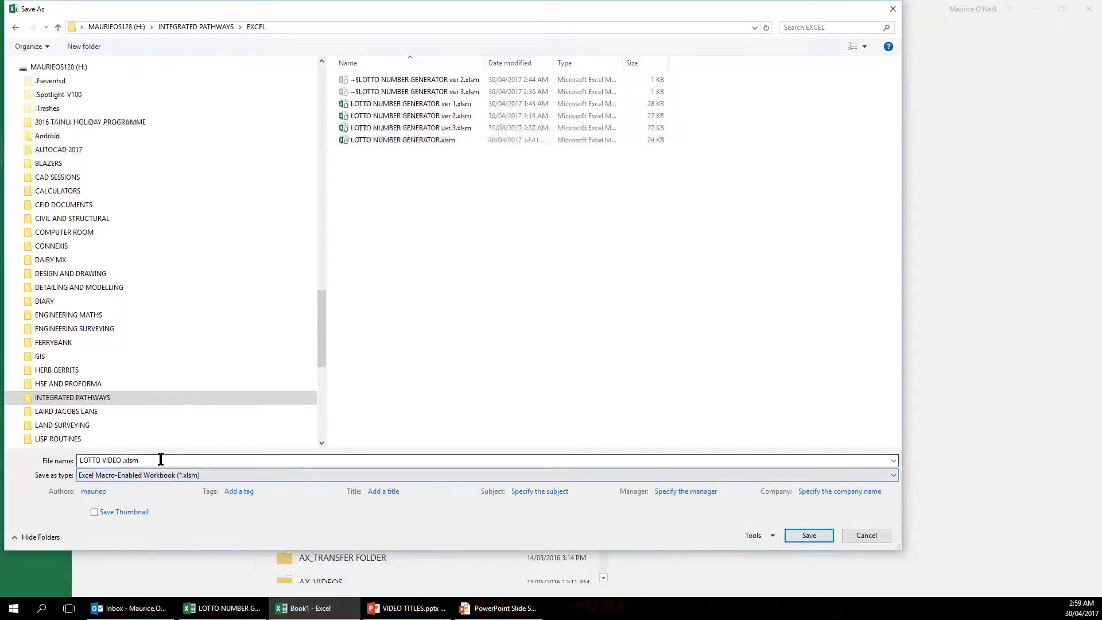
# Step: Change the file name to LOTTO VIDEO VER 1 and save the workbook
pyautogui.click(143, 461)
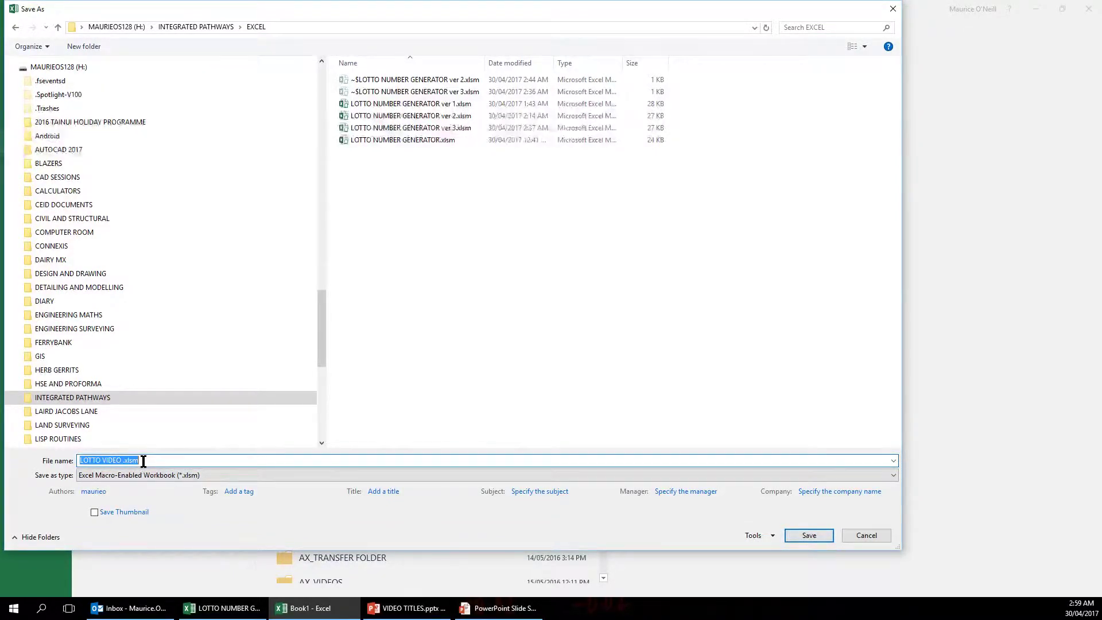
pyautogui.doubleClick(143, 461)
pyautogui.press('BackSpace')
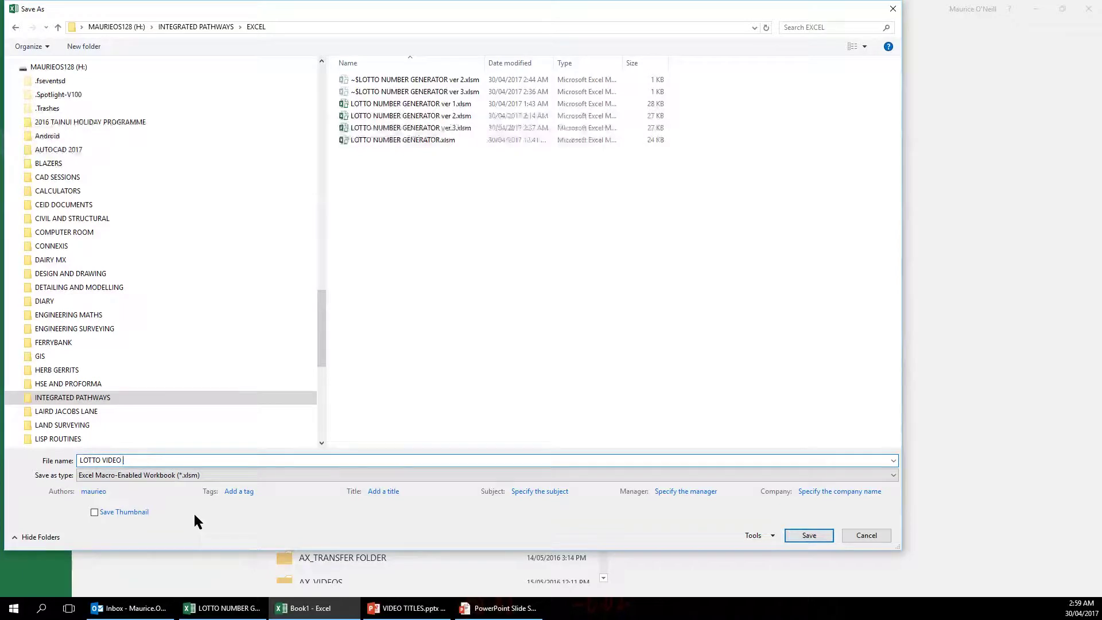
pyautogui.write('VER')
pyautogui.press('BackSpace')
pyautogui.press('BackSpace')
pyautogui.press('BackSpace')
pyautogui.write('VER')
pyautogui.write('1')
pyautogui.click(809, 535)
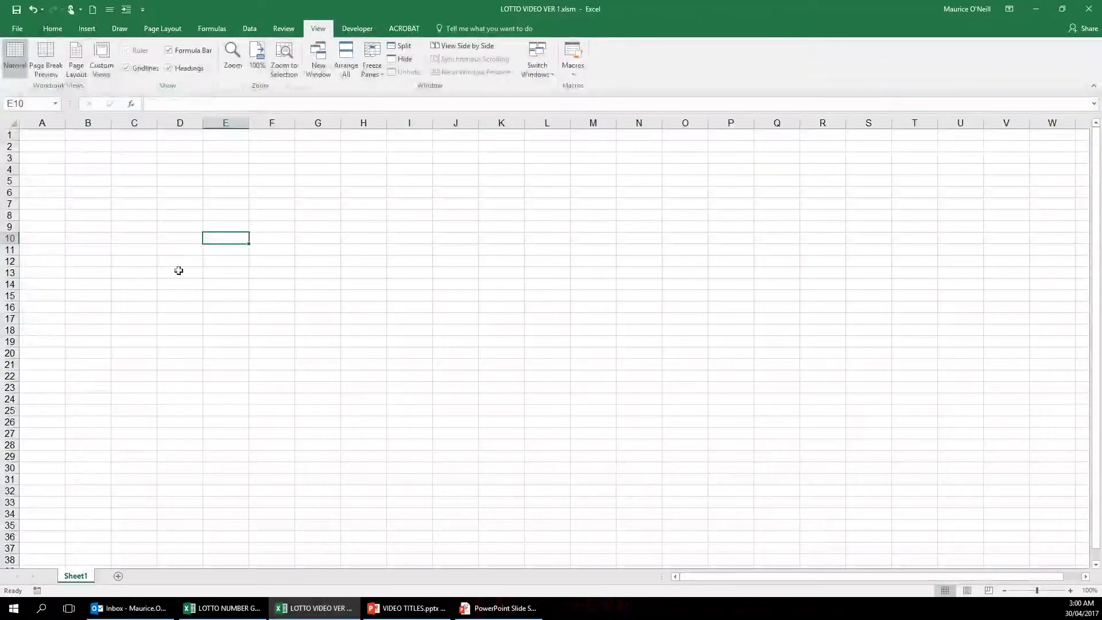
# Step: Select cell A3 on Sheet1
pyautogui.rightClick(60, 160)
pyautogui.click(275, 290)
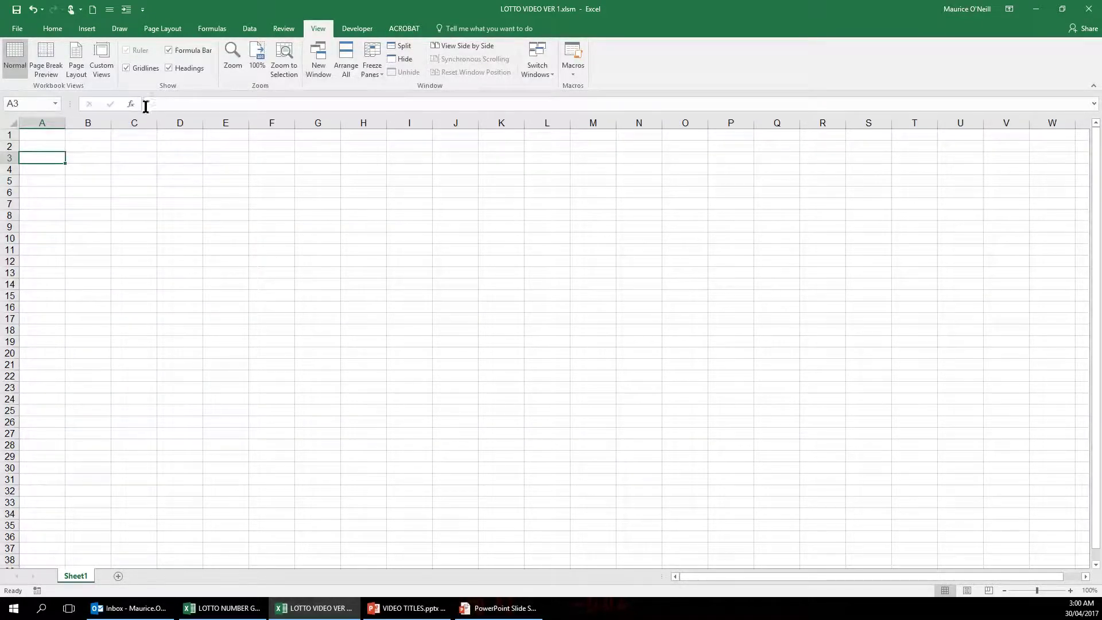
# Step: Enter the heading "Random Number" in cell A1, split over two lines within the cell
pyautogui.click(55, 138)
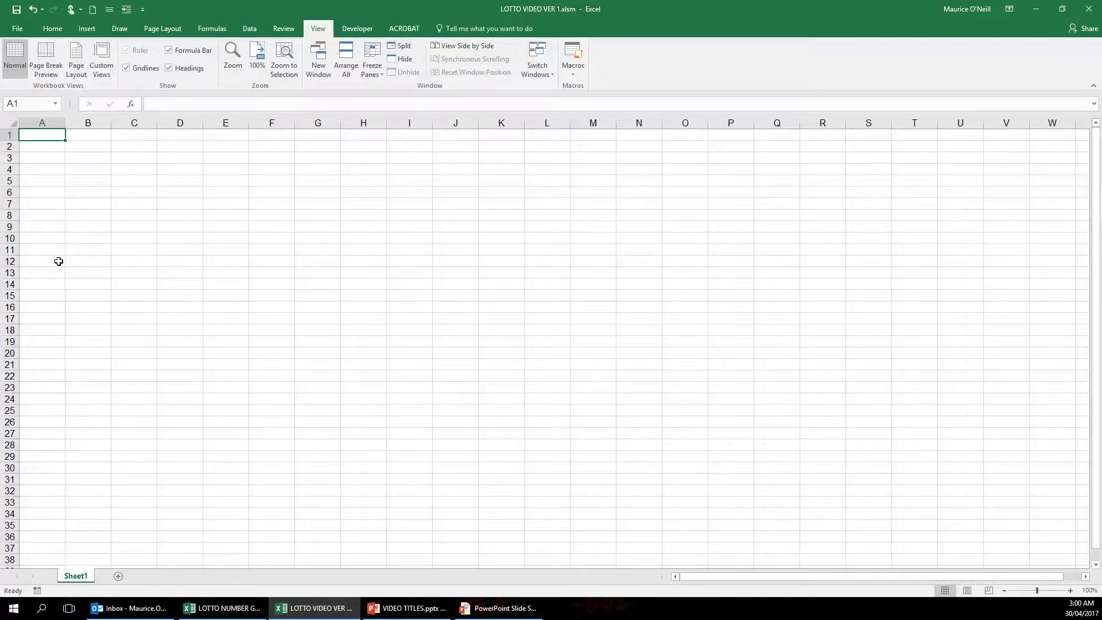
pyautogui.write('rANDOM')
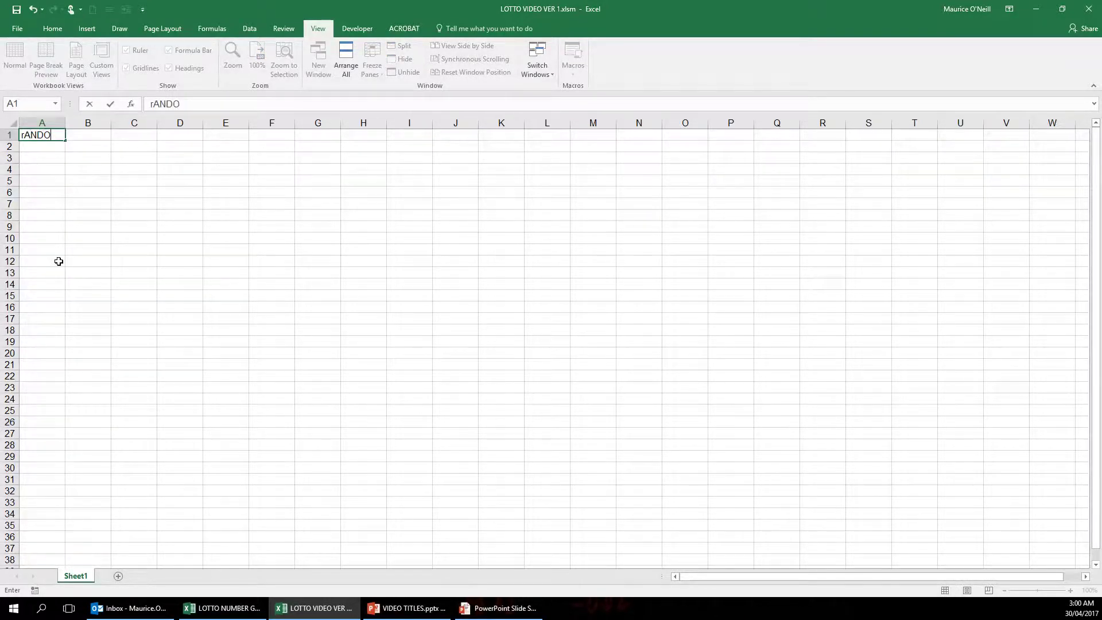
pyautogui.press('BackSpace')
pyautogui.press('BackSpace')
pyautogui.press('BackSpace')
pyautogui.press('BackSpace')
pyautogui.press('BackSpace')
pyautogui.press('BackSpace')
pyautogui.write('Random')
pyautogui.press('Return')
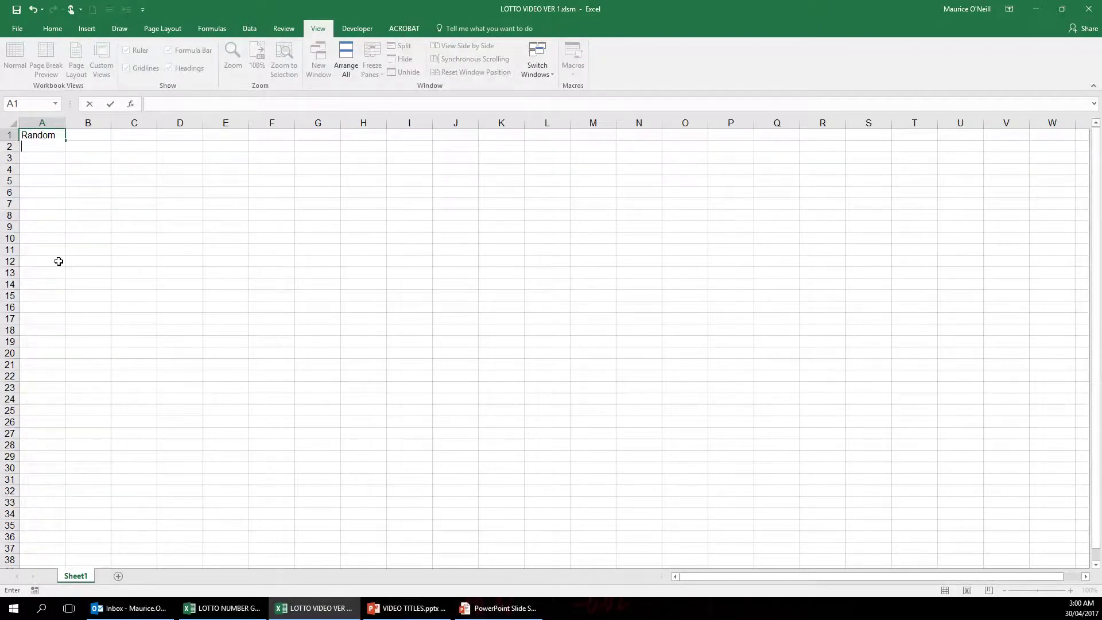
pyautogui.write('Number')
pyautogui.press('Return')
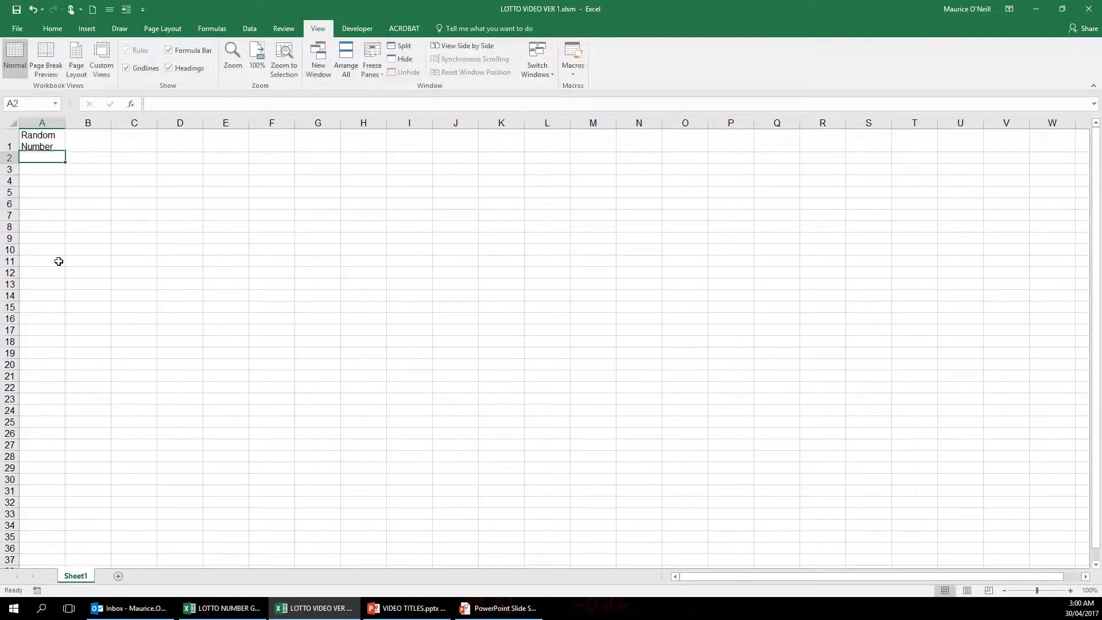
# Step: Enter "Unique" in cell B1
pyautogui.click(95, 144)
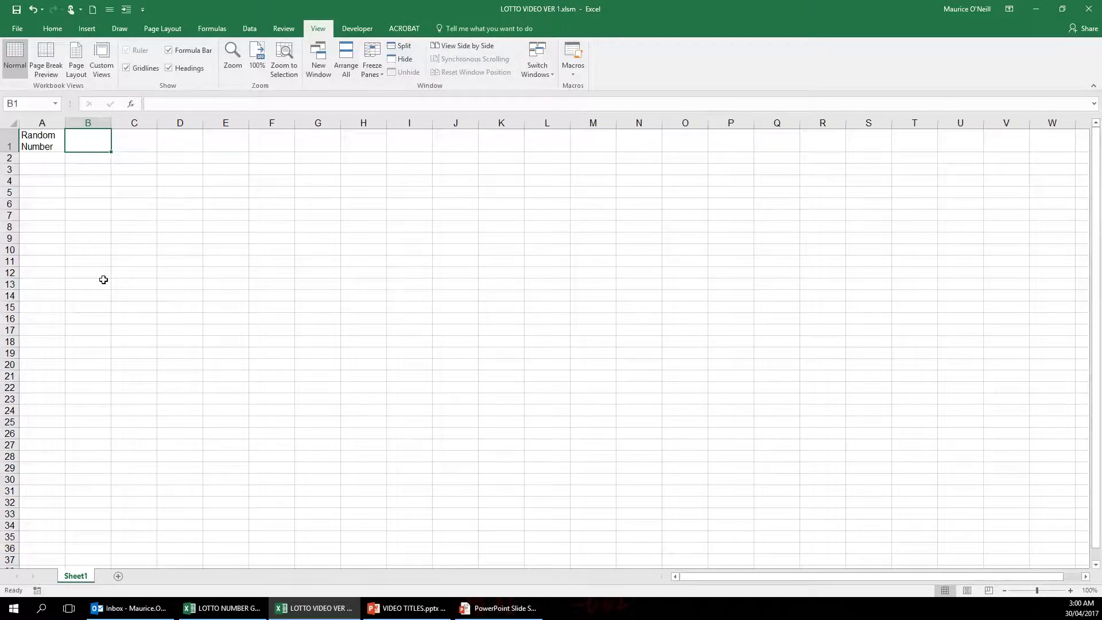
pyautogui.write('U')
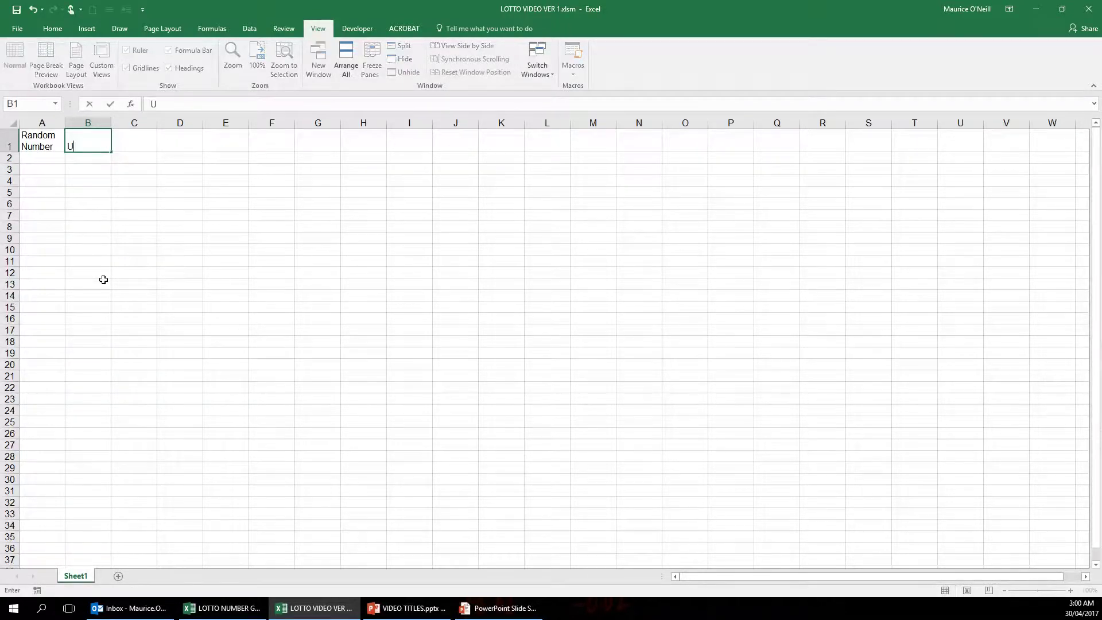
pyautogui.write('nique')
pyautogui.hotkey('ctrl', 'Return')
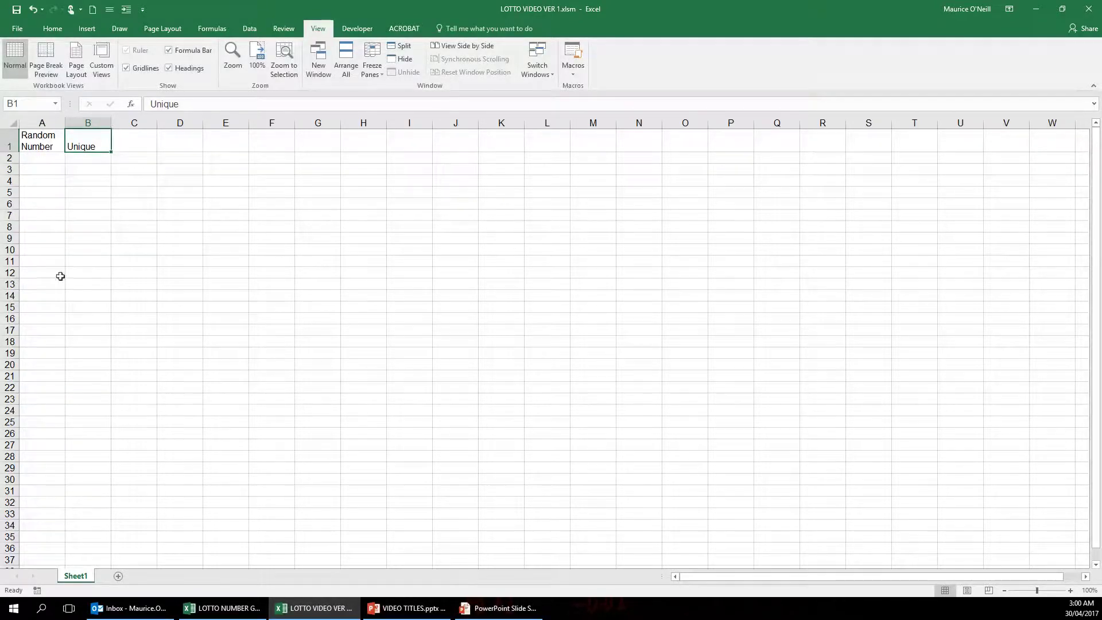
pyautogui.click(98, 170)
pyautogui.click(98, 142)
pyautogui.click(184, 104)
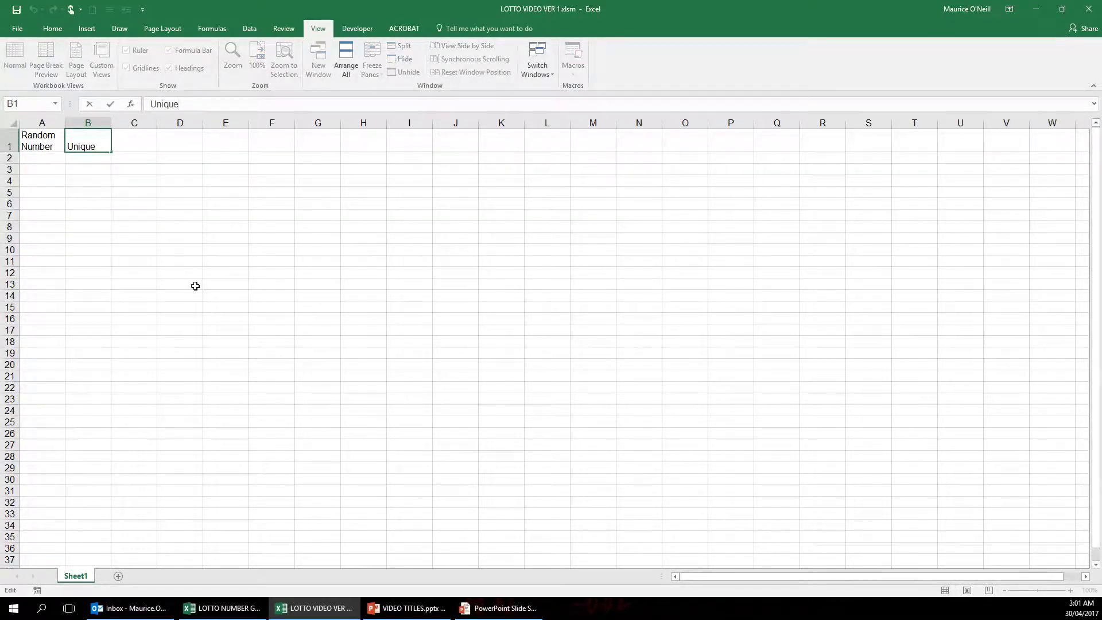
pyautogui.press('BackSpace')
pyautogui.press('BackSpace')
pyautogui.press('BackSpace')
pyautogui.press('BackSpace')
pyautogui.press('BackSpace')
pyautogui.press('BackSpace')
pyautogui.press('Escape')
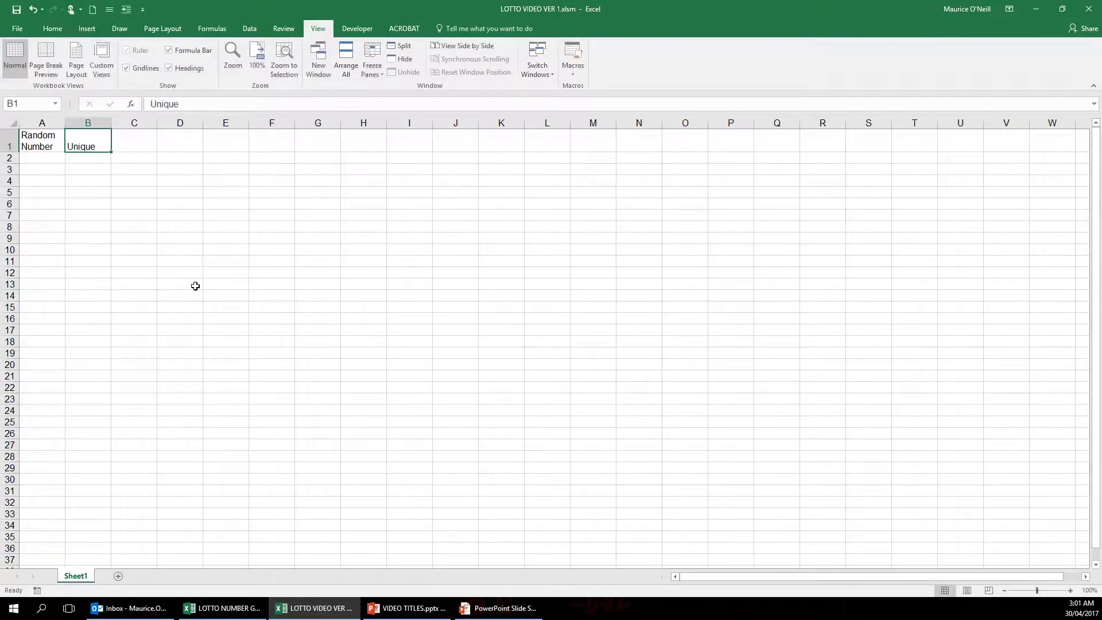
# Step: Add "Rank" as a second line below "Unique" in cell B1
pyautogui.click(87, 166)
pyautogui.doubleClick(94, 148)
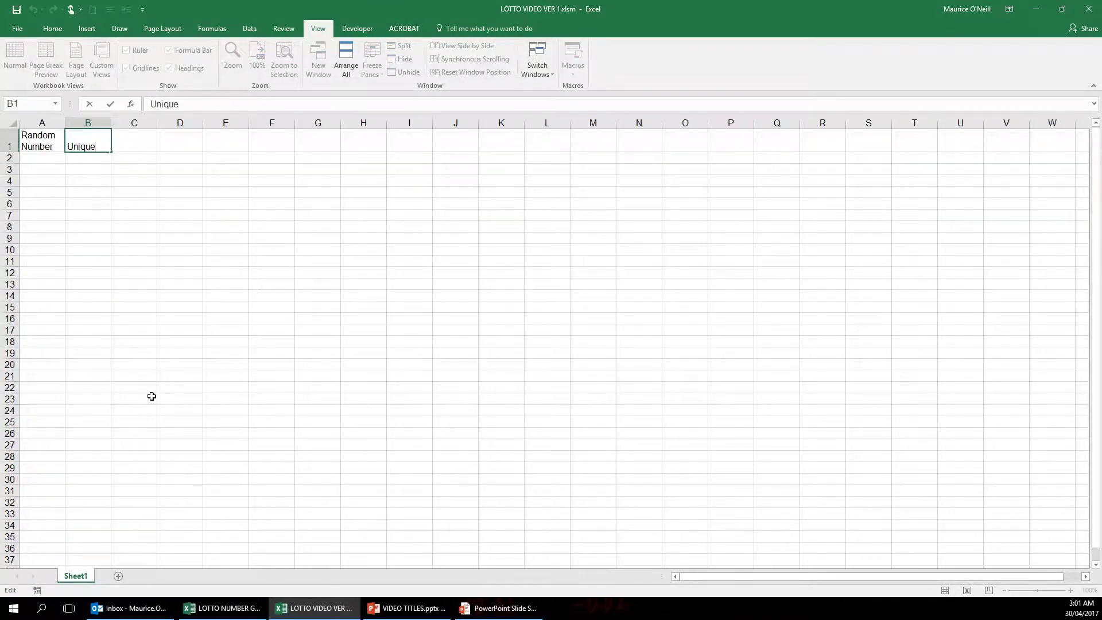
pyautogui.hotkey('alt', 'Return')
pyautogui.write('Rank')
pyautogui.press('Return')
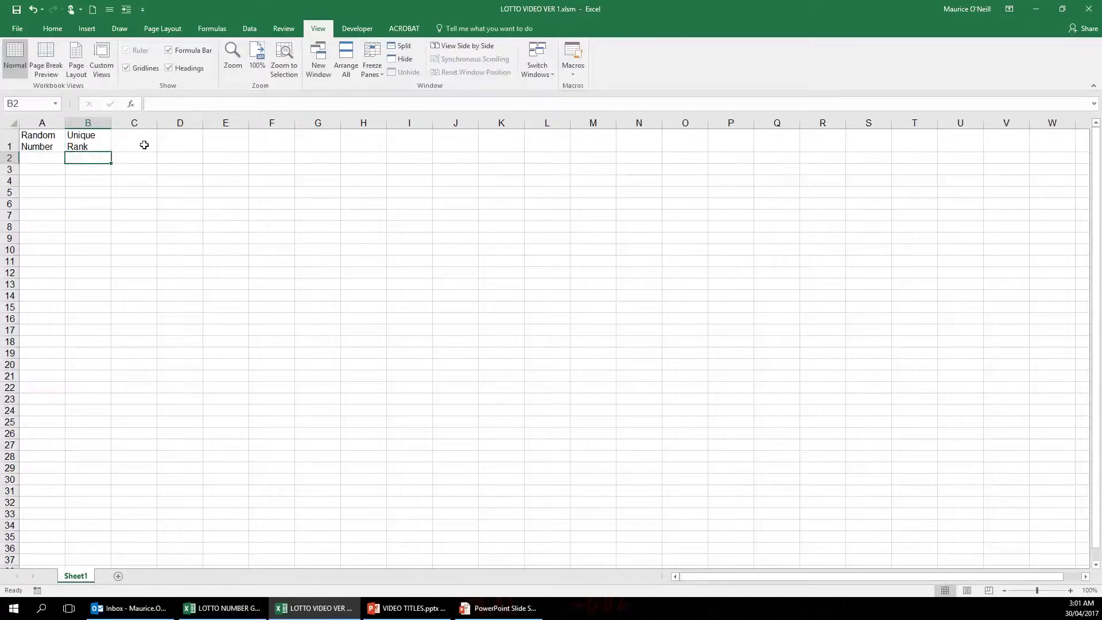
# Step: Enter the heading "Ball Number" in cell C1, split over two lines within the cell
pyautogui.click(137, 144)
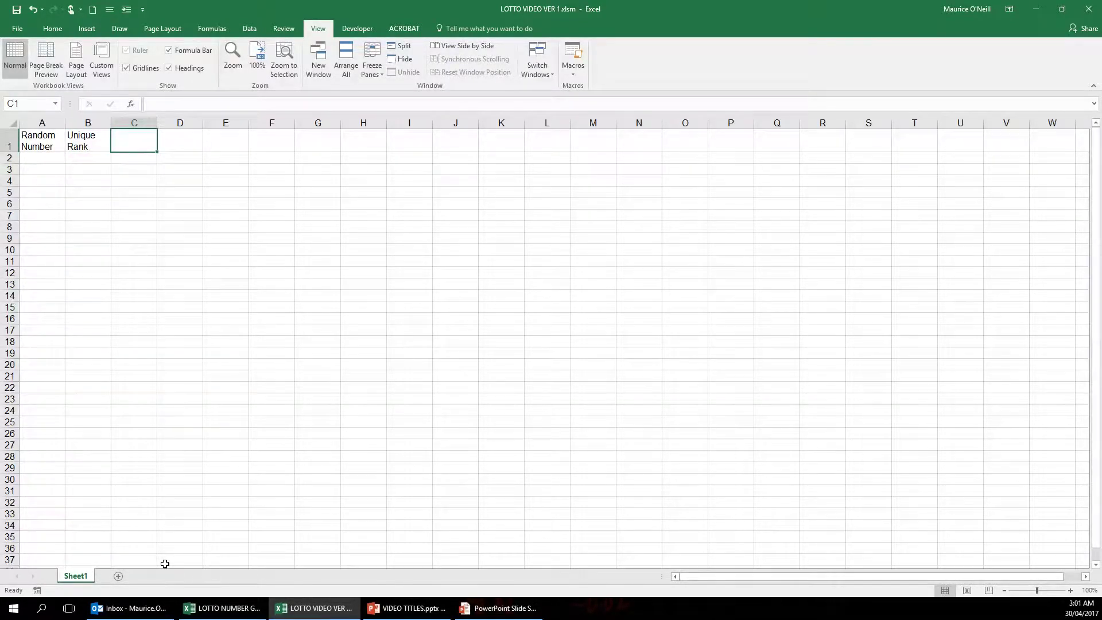
pyautogui.write('Ba')
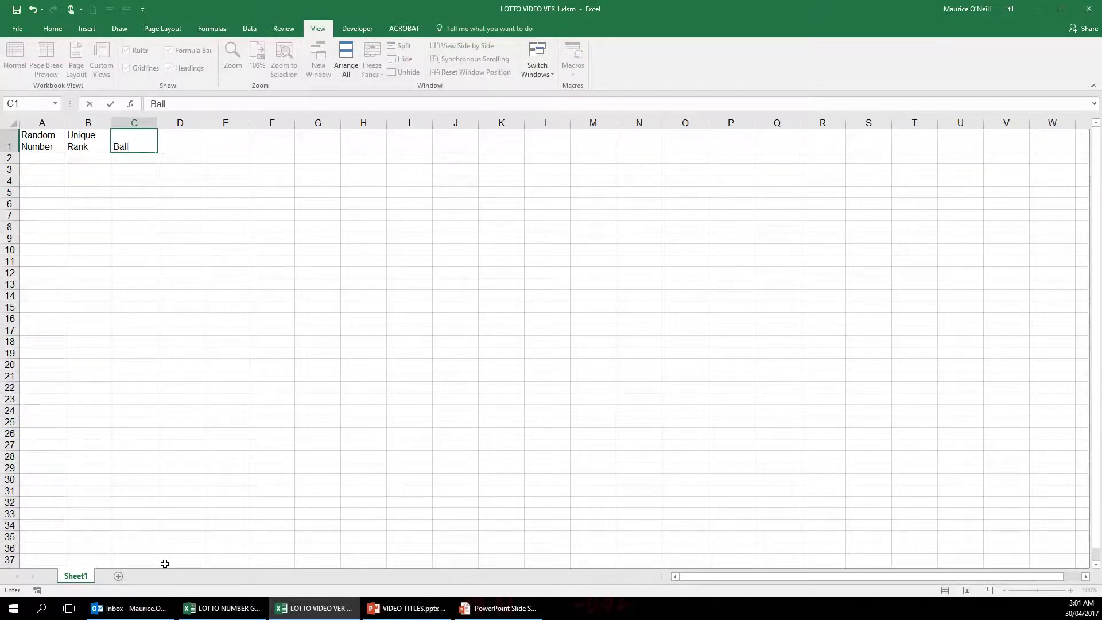
pyautogui.write('ll')
pyautogui.hotkey('alt', 'Return')
pyautogui.write('Number')
pyautogui.press('Return')
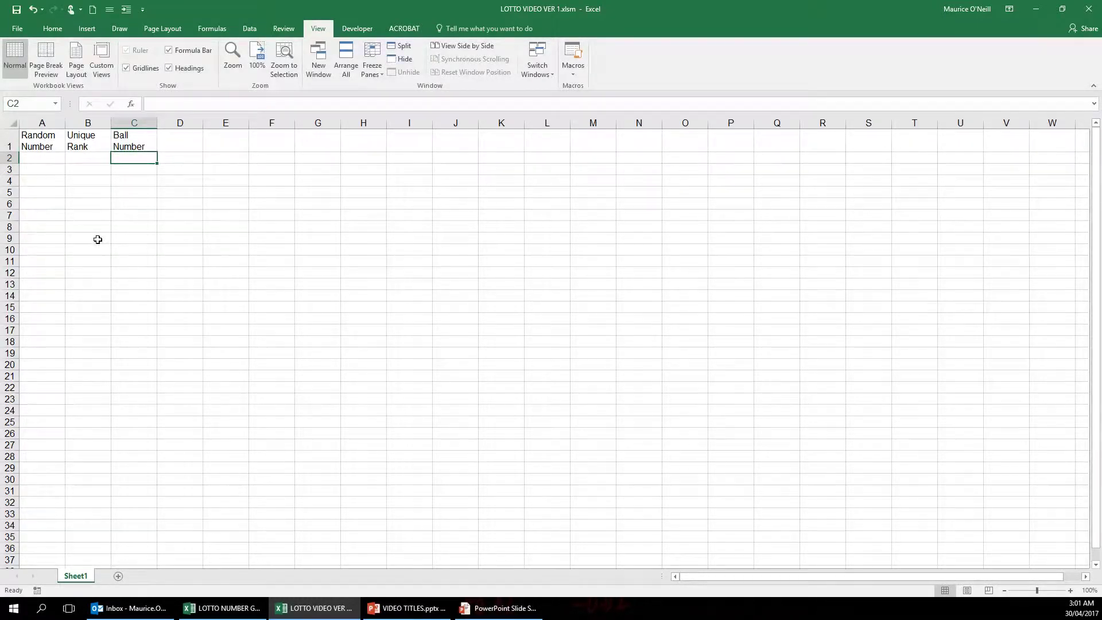
# Step: Centre the headings in A1:C1 both vertically and horizontally
pyautogui.moveTo(38, 142); pyautogui.dragTo(126, 140)
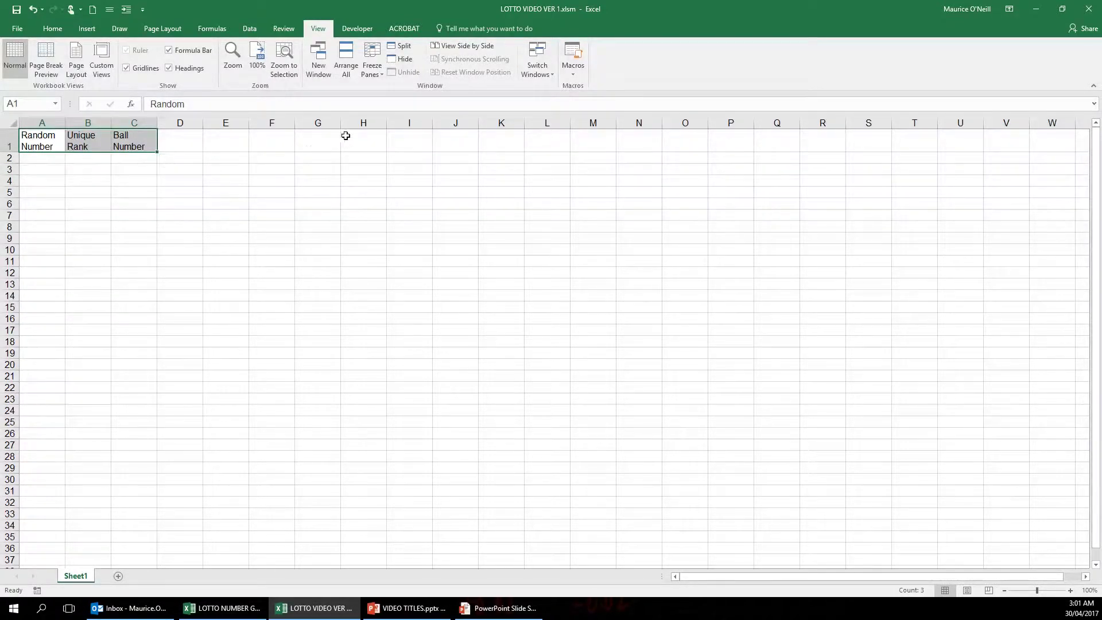
pyautogui.click(51, 30)
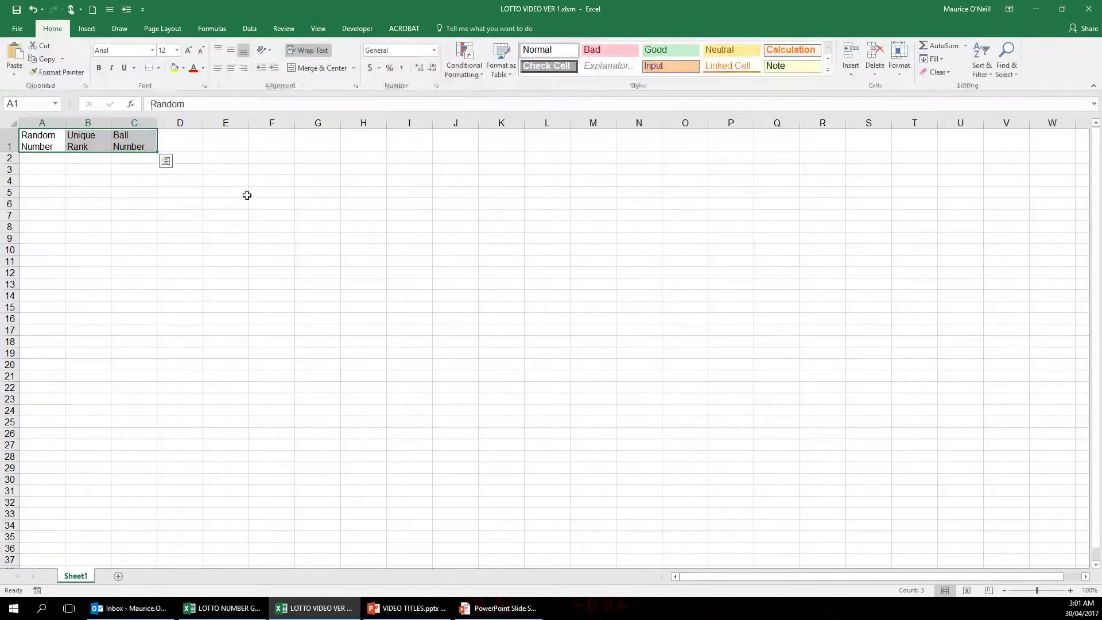
pyautogui.click(233, 49)
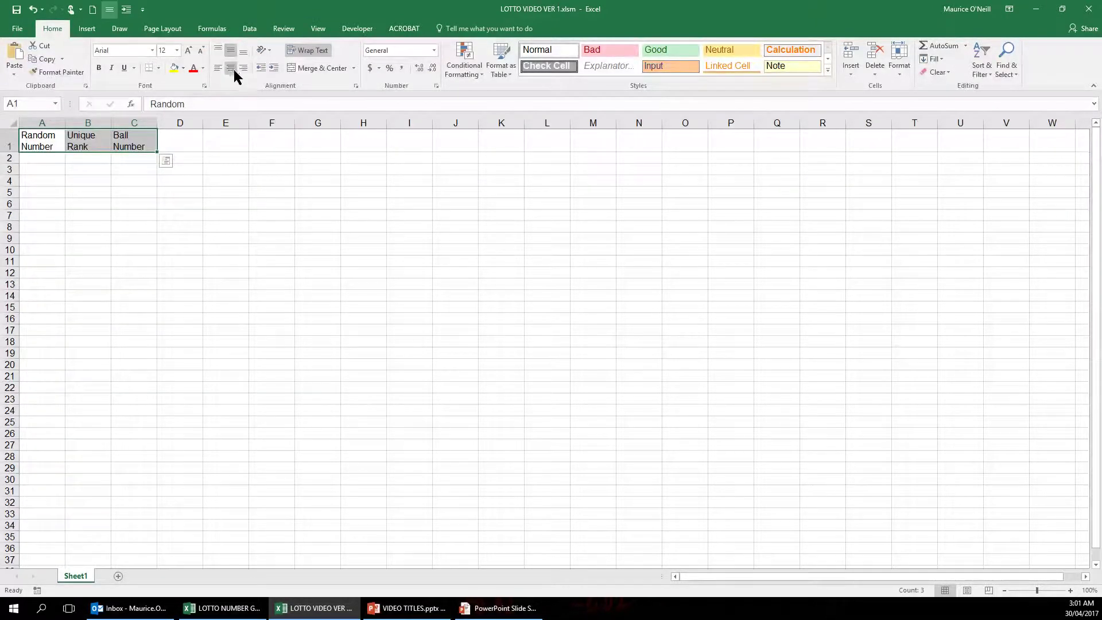
pyautogui.click(231, 67)
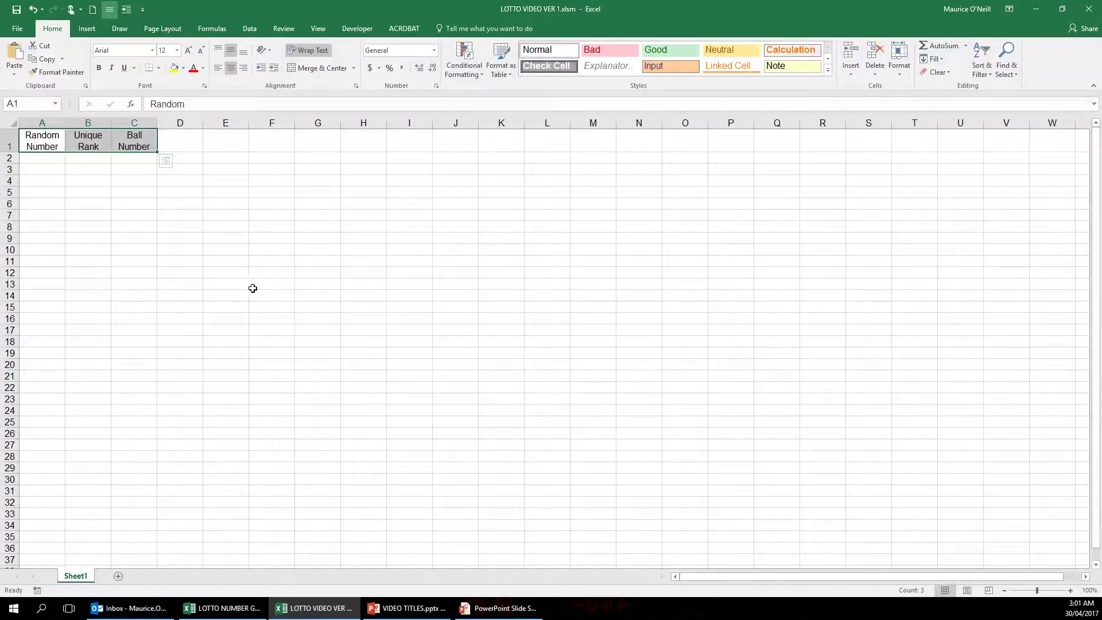
pyautogui.click(143, 229)
# Step: Enter the first two ball numbers, 1 in cell C2 and 2 in cell C3
pyautogui.click(44, 156)
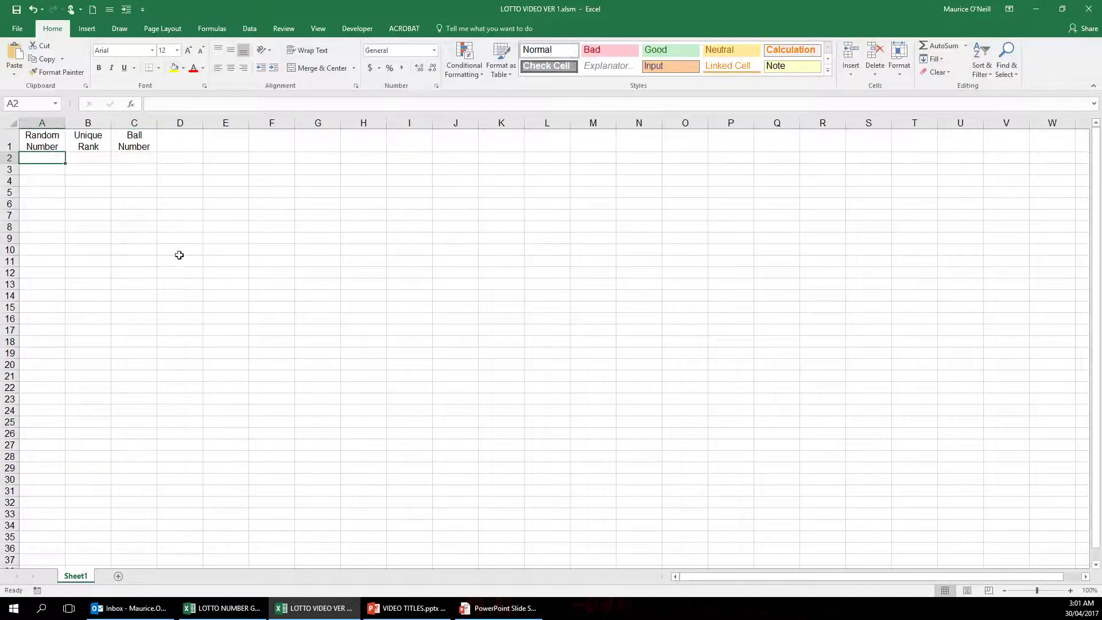
pyautogui.click(134, 157)
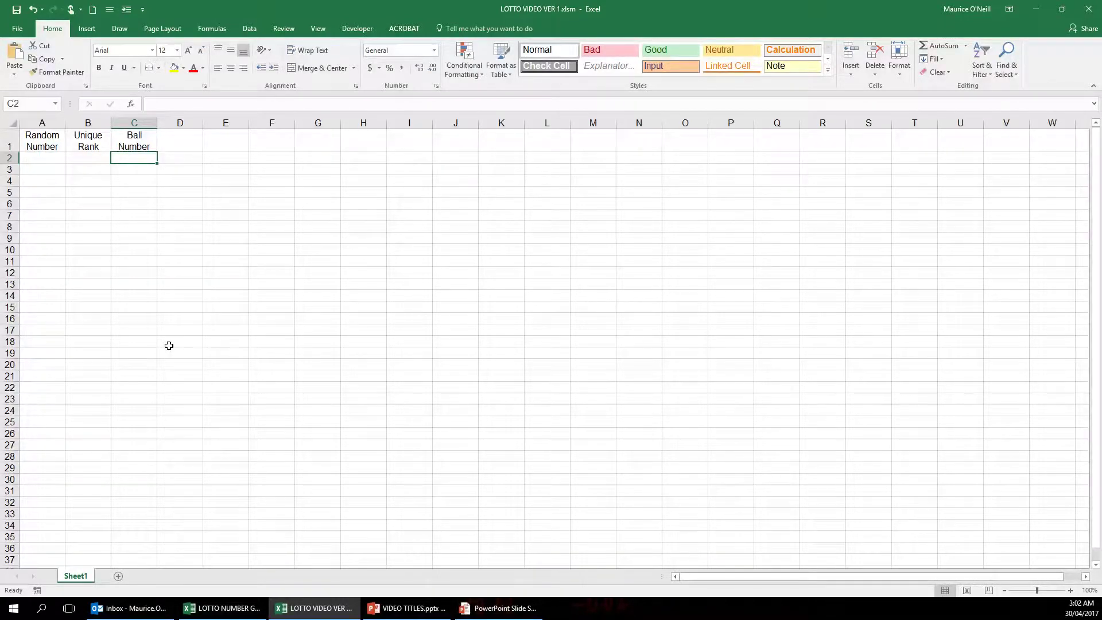
pyautogui.write('1')
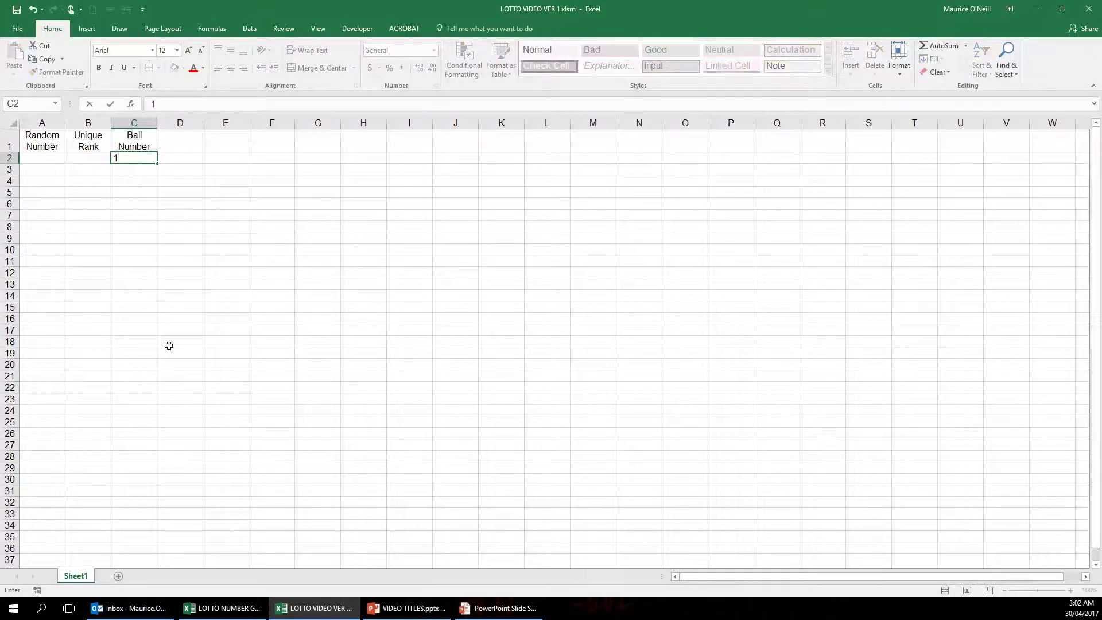
pyautogui.press('Return')
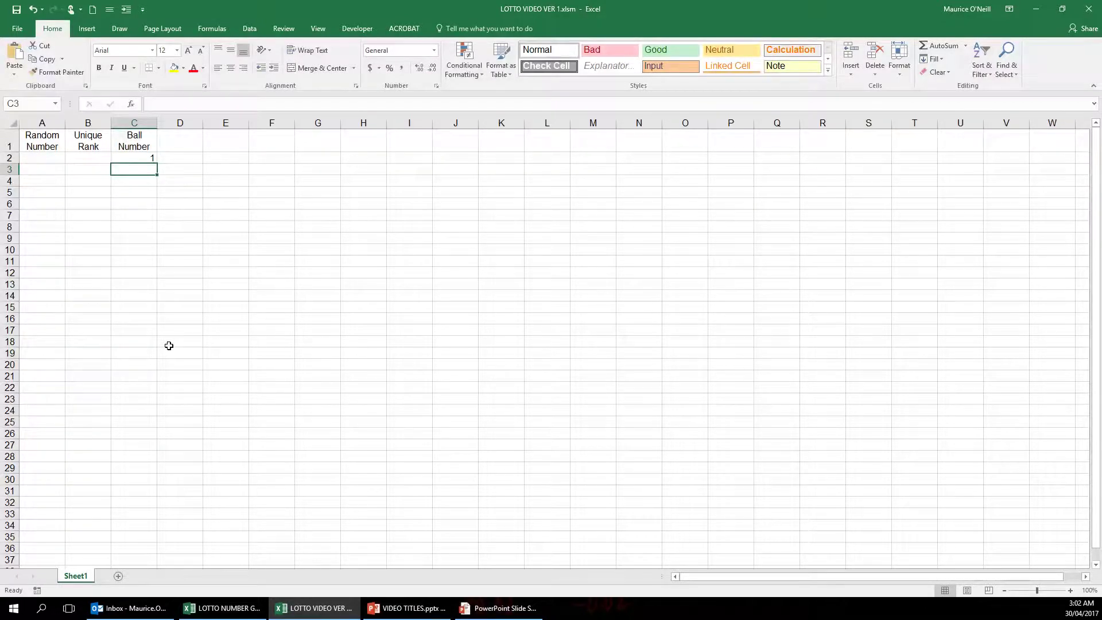
pyautogui.write('2')
pyautogui.press('Return')
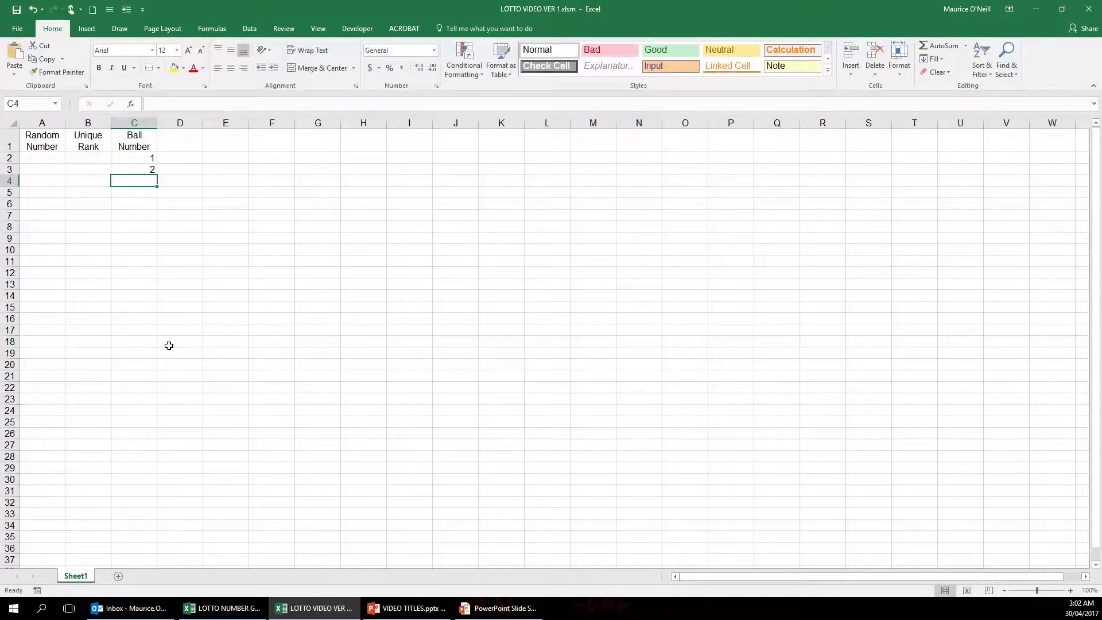
# Step: Centre the ball numbers in C2:C3 both vertically and horizontally
pyautogui.moveTo(135, 156); pyautogui.dragTo(135, 167)
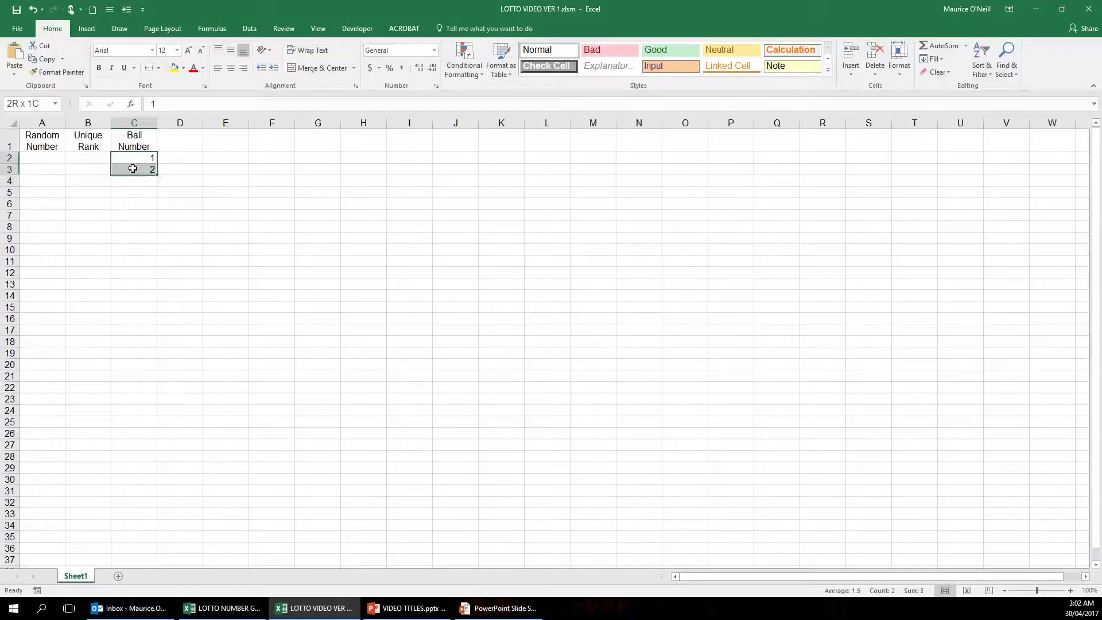
pyautogui.click(231, 49)
pyautogui.click(230, 67)
pyautogui.click(184, 263)
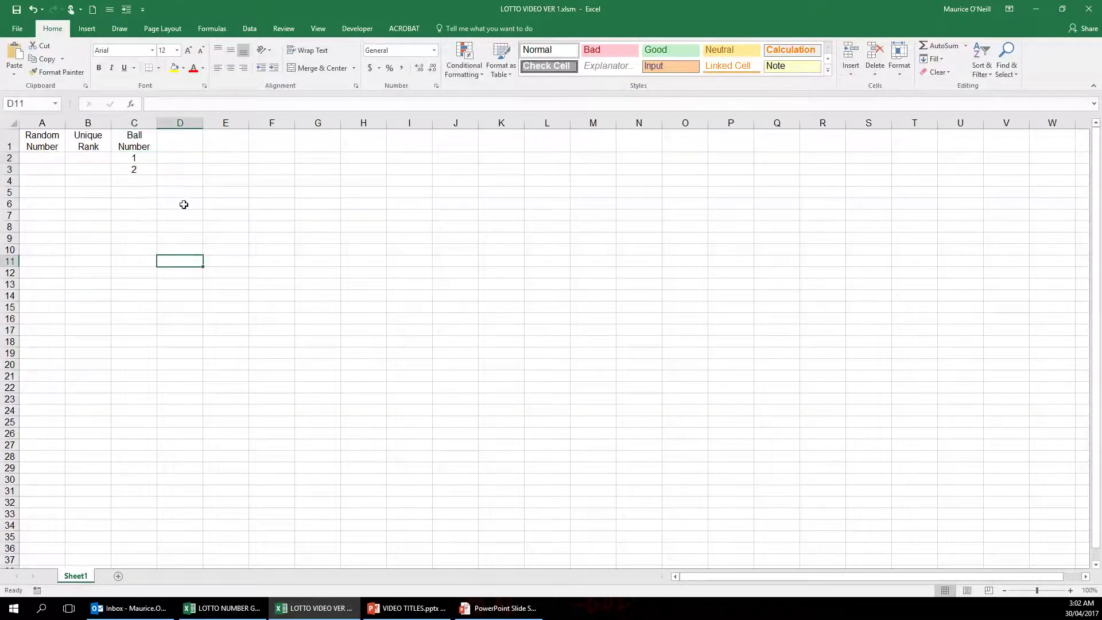
# Step: Extend the series in C2:C3 down to cell C41 so the Ball Number column runs from 1 to 40
pyautogui.moveTo(146, 156); pyautogui.dragTo(147, 169)
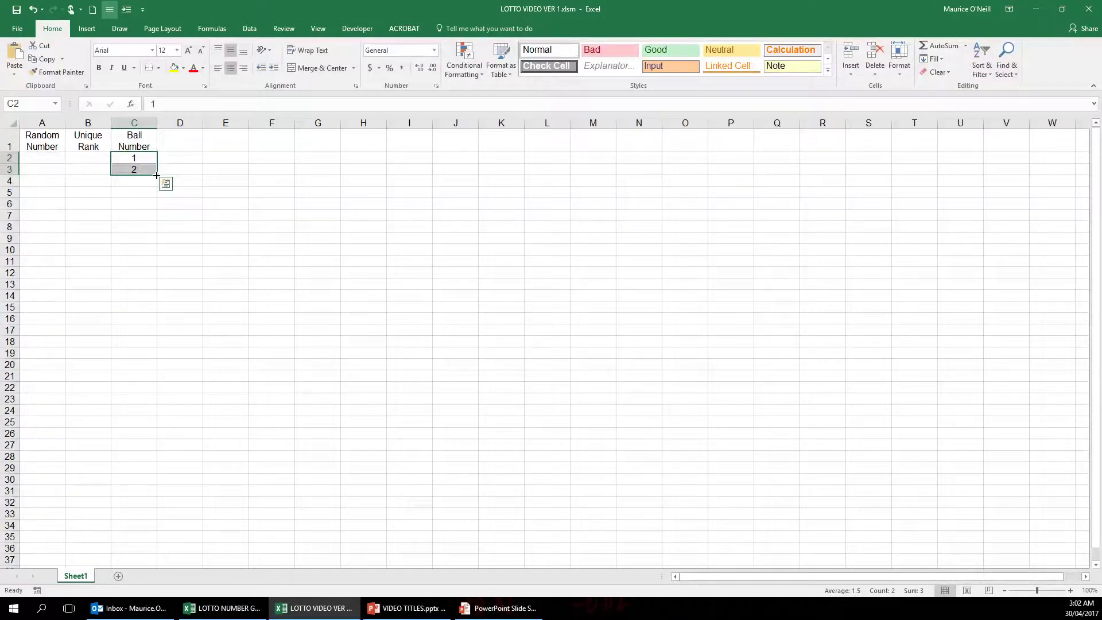
pyautogui.moveTo(158, 175); pyautogui.dragTo(144, 318)
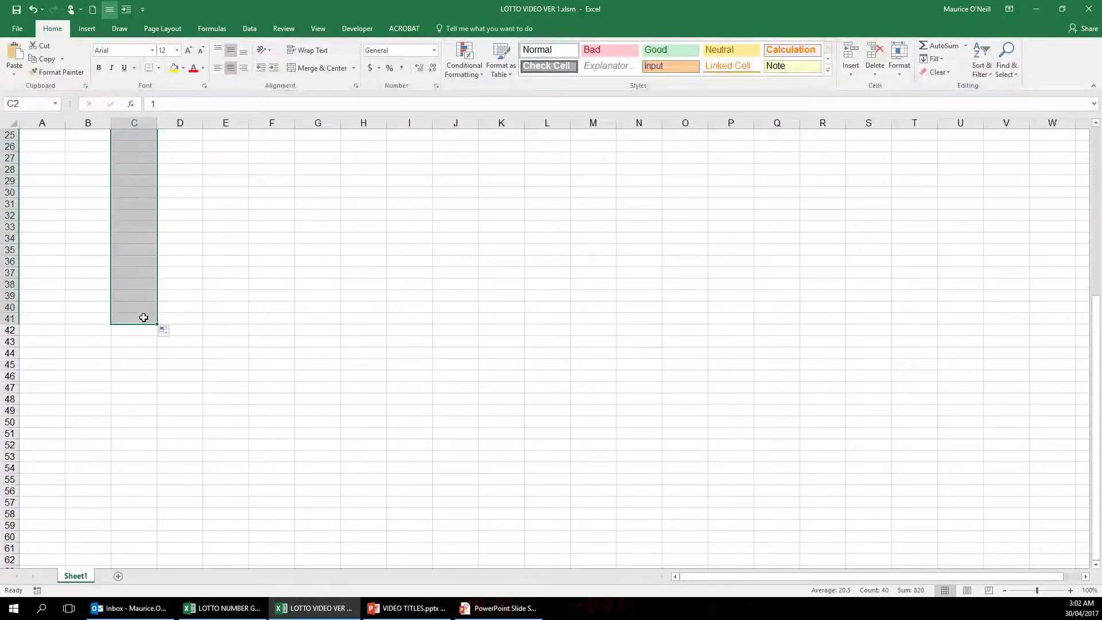
pyautogui.scroll(7, 167, 307)
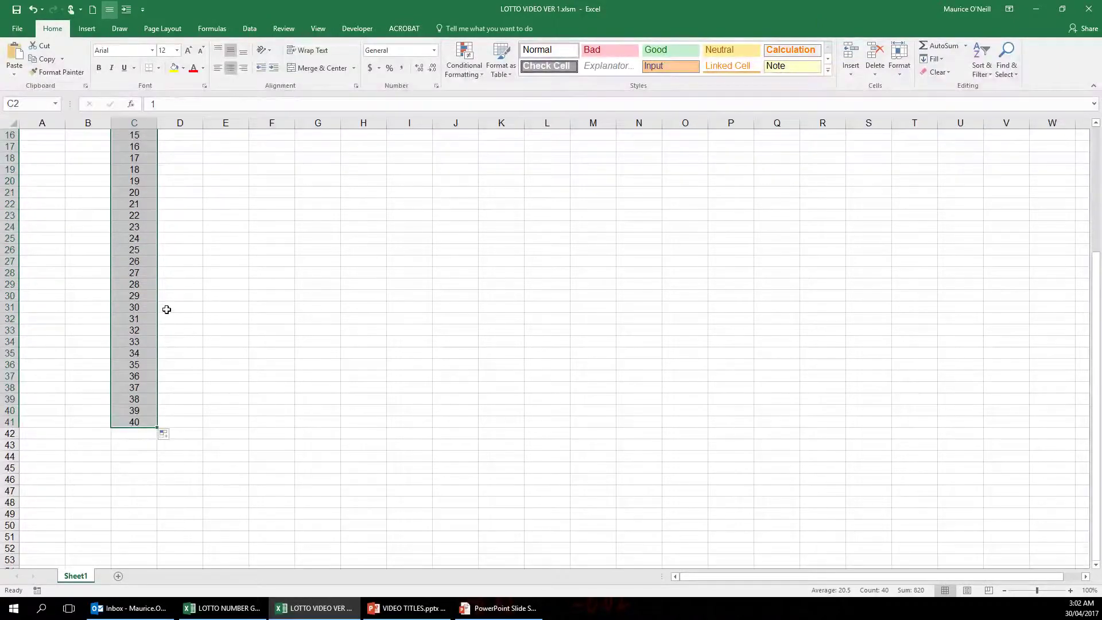
pyautogui.scroll(1, 168, 293)
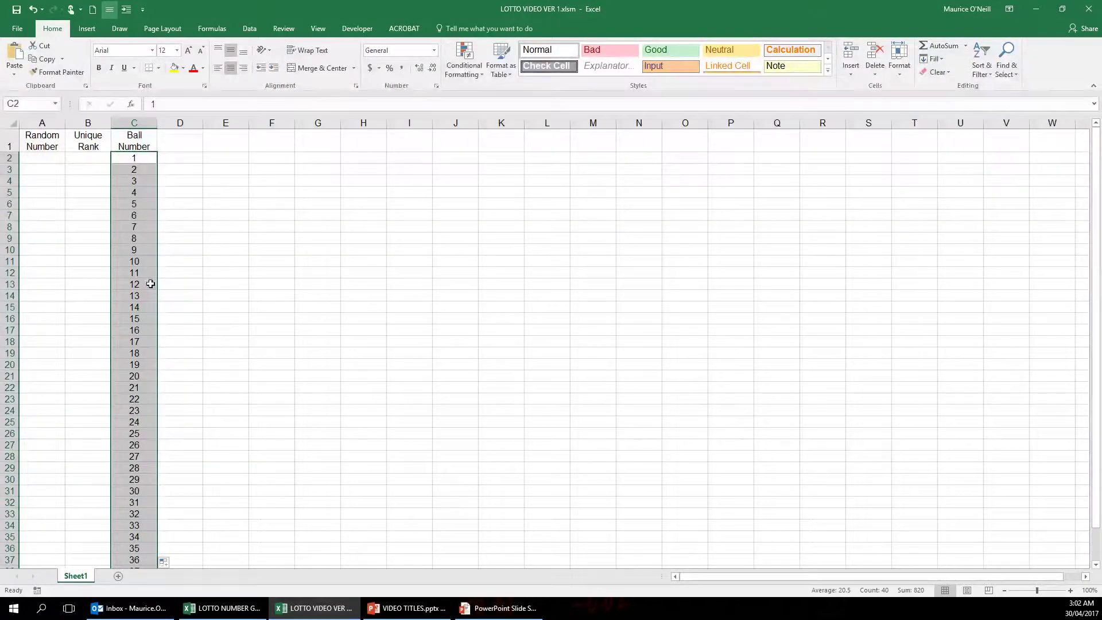
pyautogui.click(213, 340)
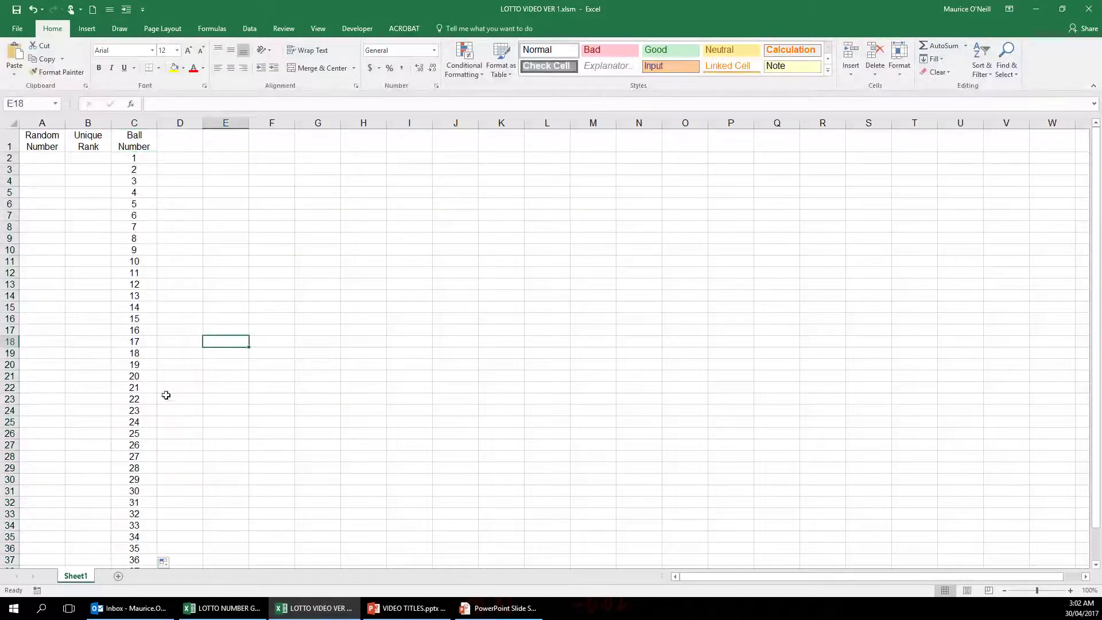
pyautogui.scroll(-4, 40, 342)
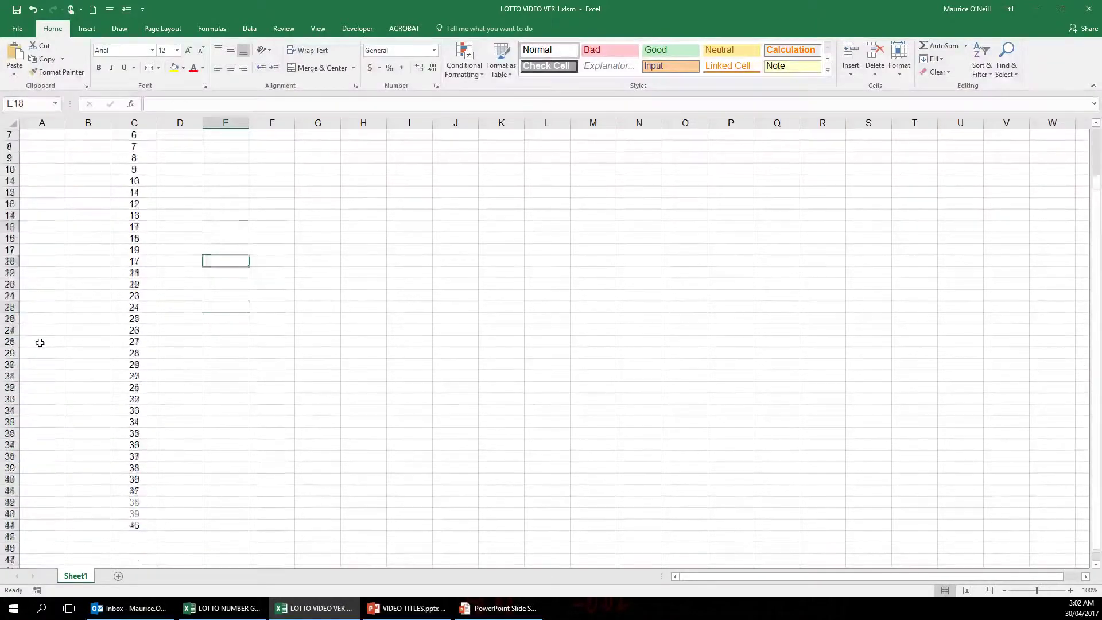
pyautogui.scroll(5, 39, 343)
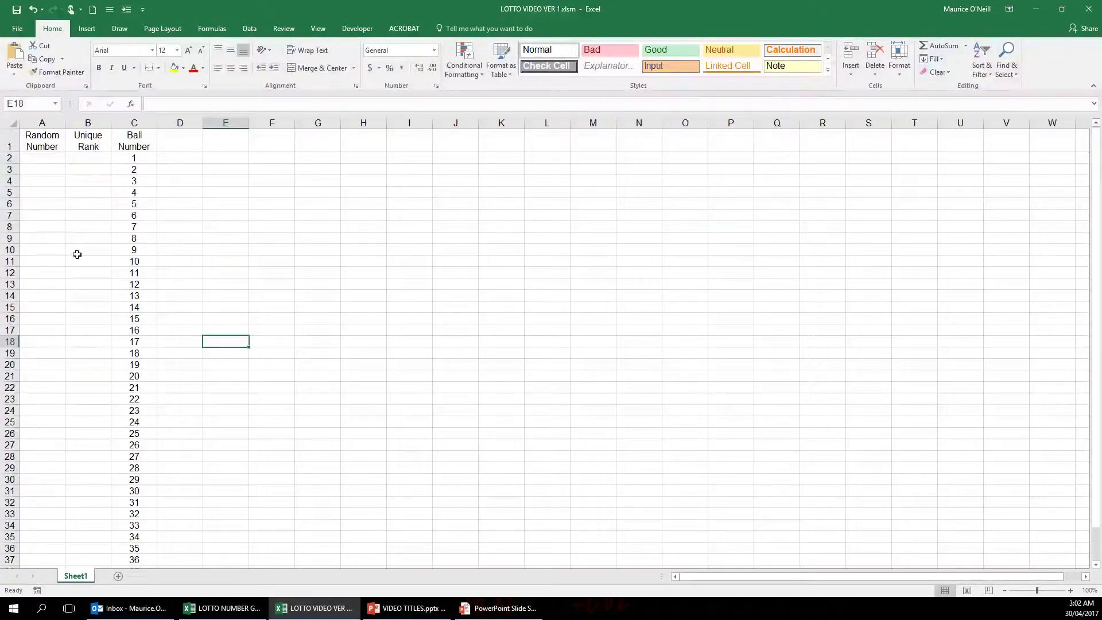
# Step: Insert the RAND function from the Math & Trig category into cell A2
pyautogui.click(40, 158)
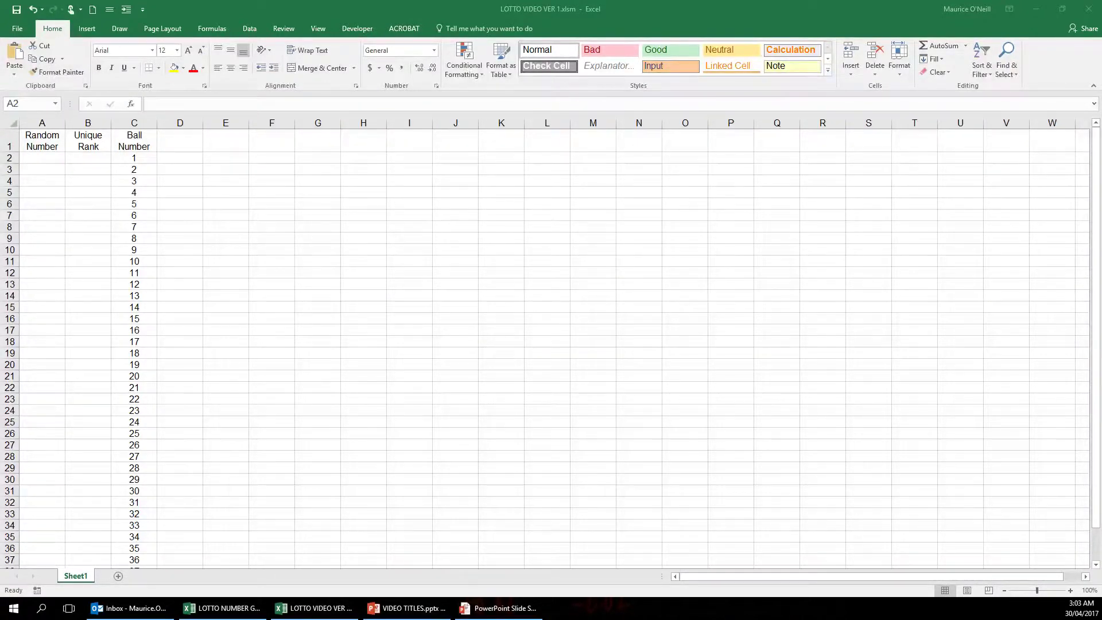
pyautogui.click(47, 160)
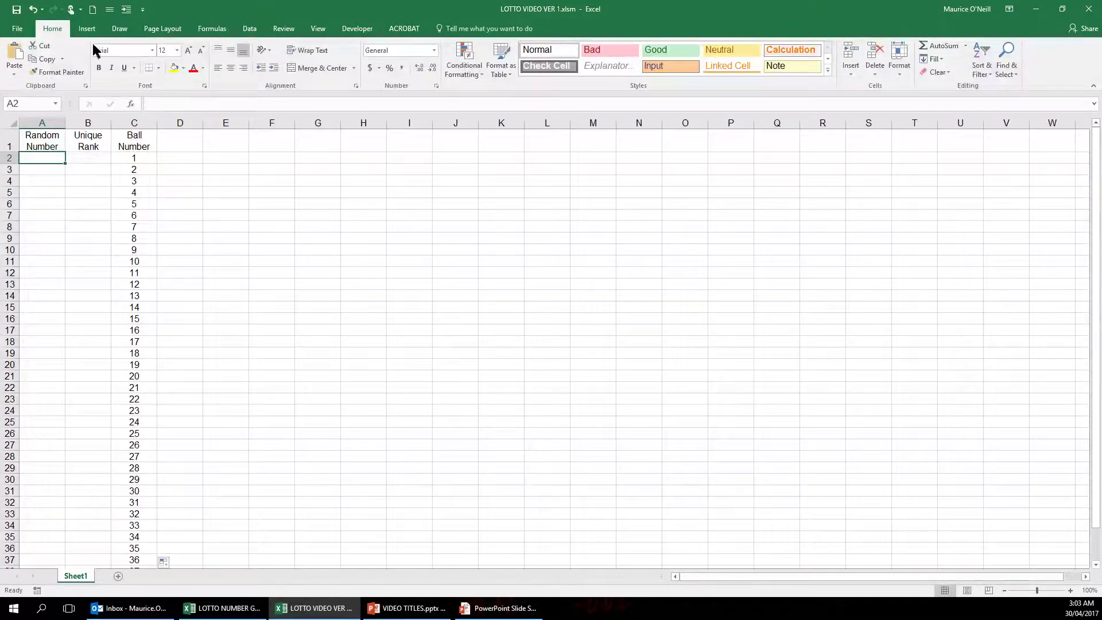
pyautogui.click(213, 32)
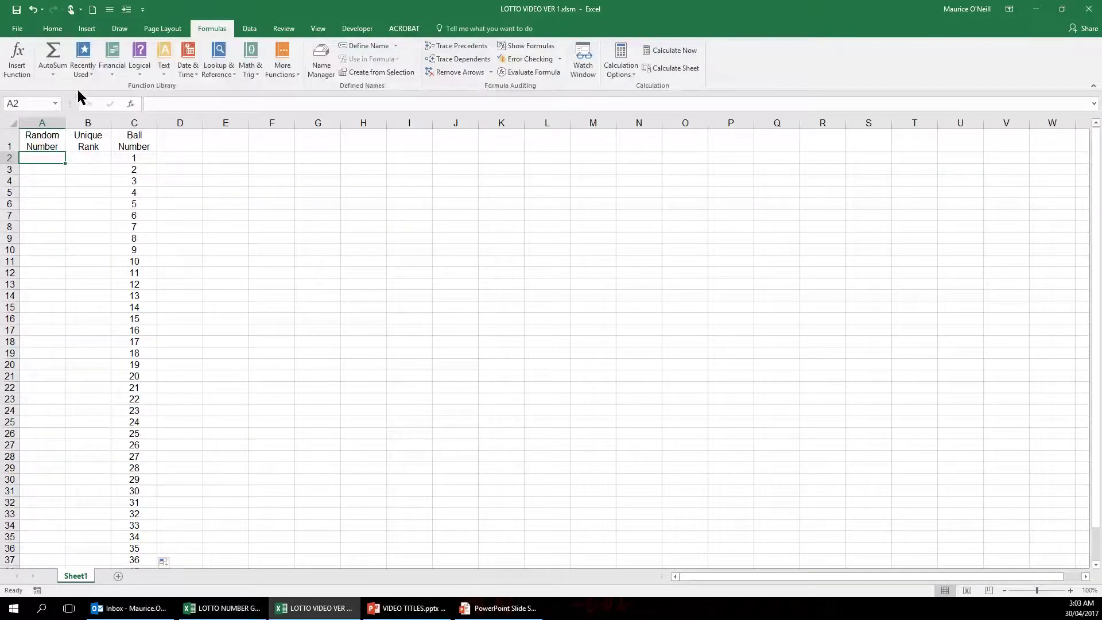
pyautogui.click(299, 75)
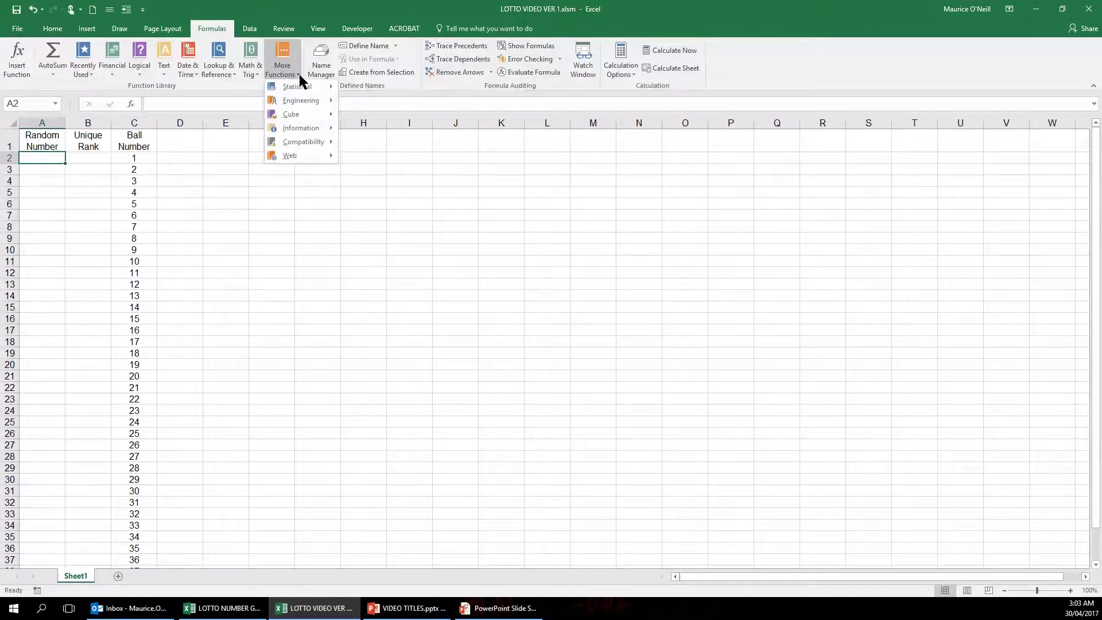
pyautogui.click(308, 222)
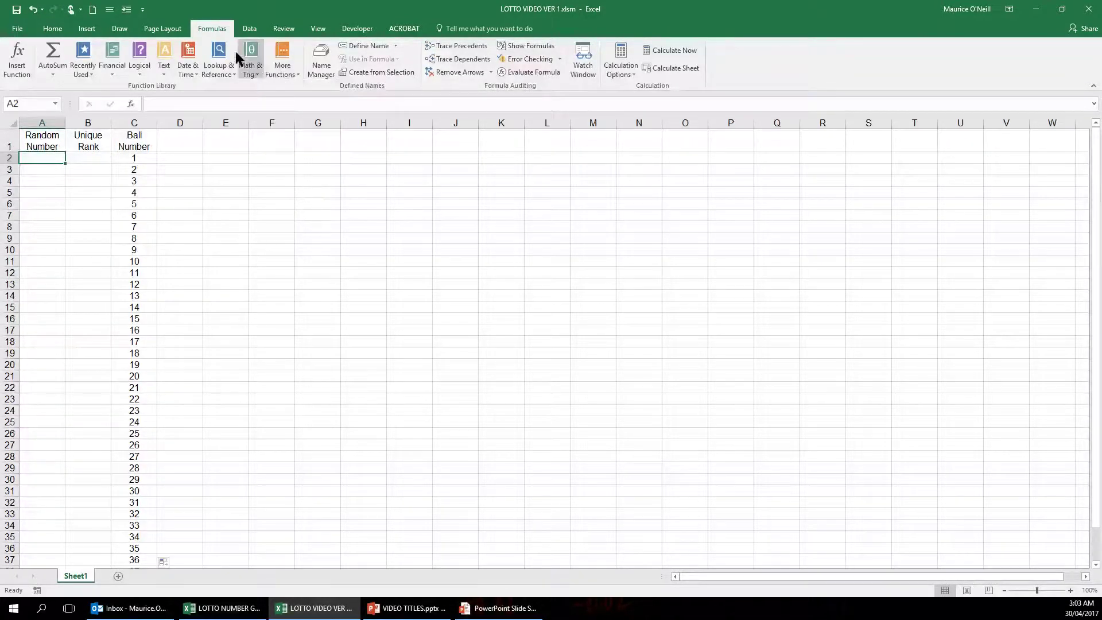
pyautogui.click(52, 73)
pyautogui.click(53, 75)
pyautogui.click(257, 69)
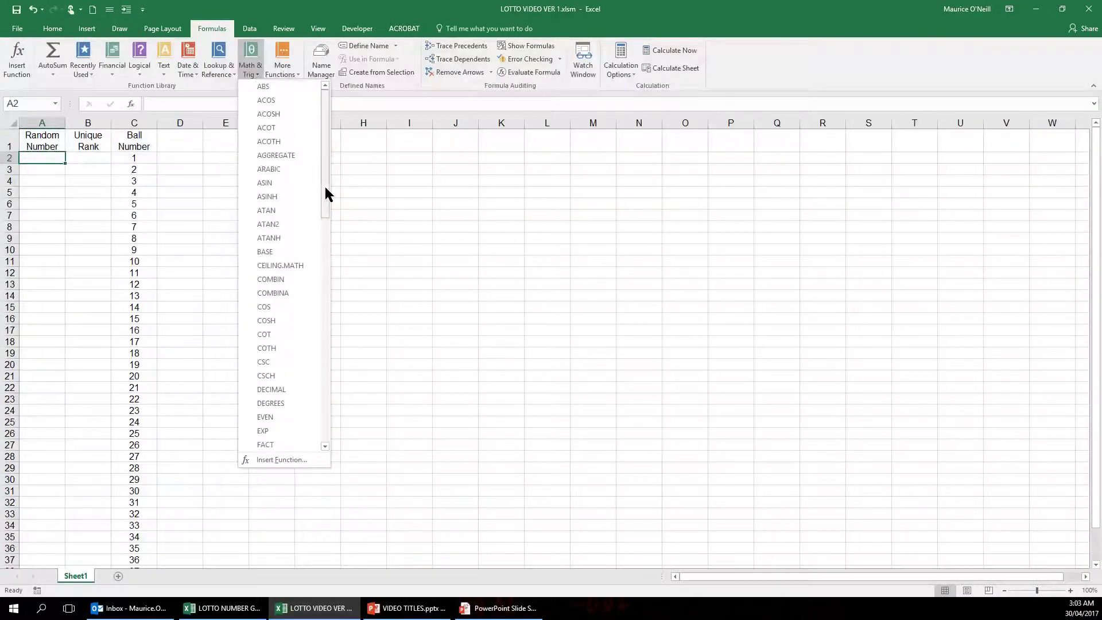
pyautogui.moveTo(326, 188); pyautogui.dragTo(330, 371)
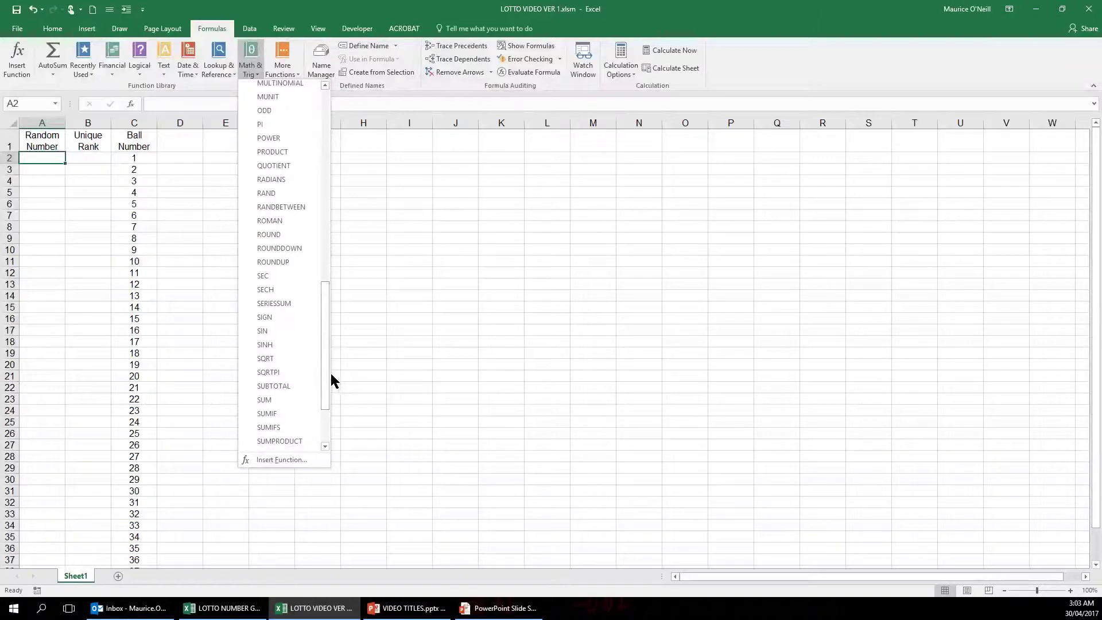
pyautogui.click(271, 195)
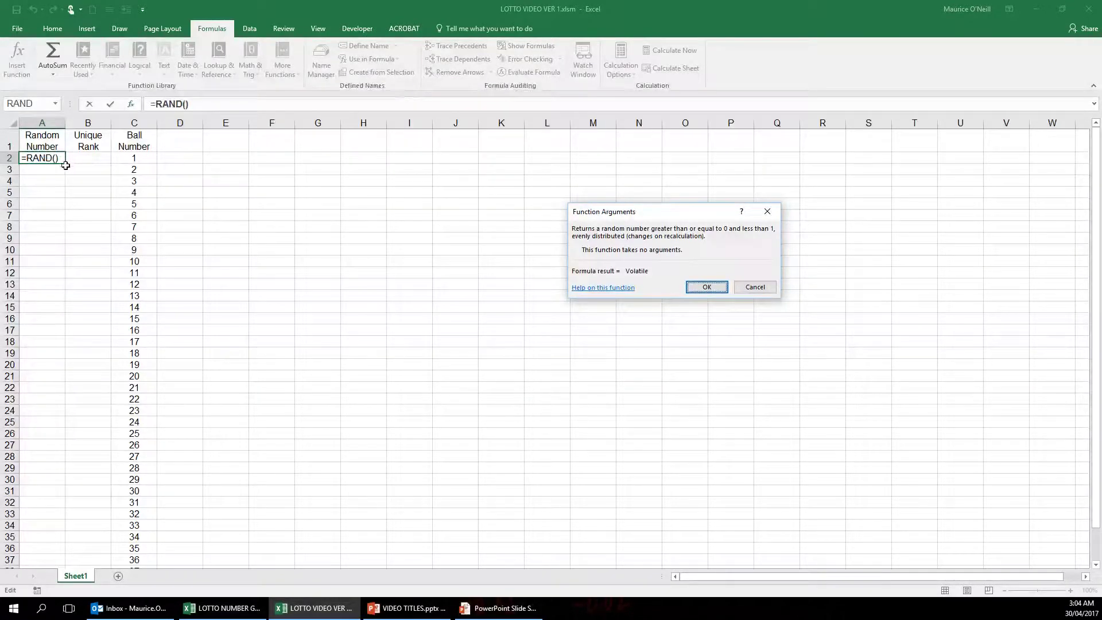
pyautogui.click(84, 184)
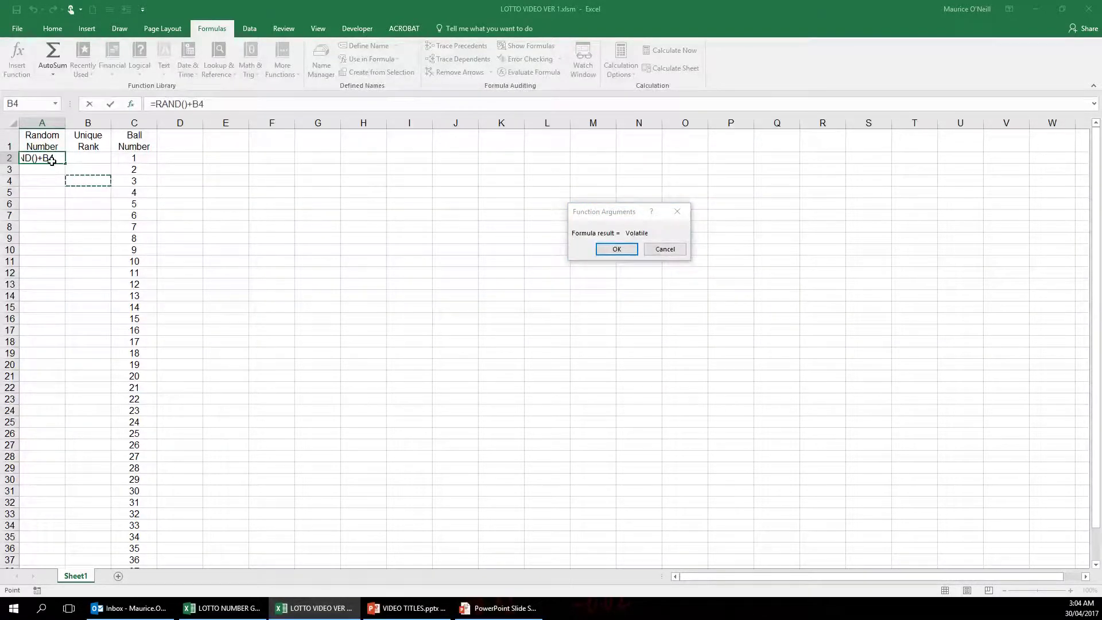
pyautogui.click(50, 162)
pyautogui.press('Return')
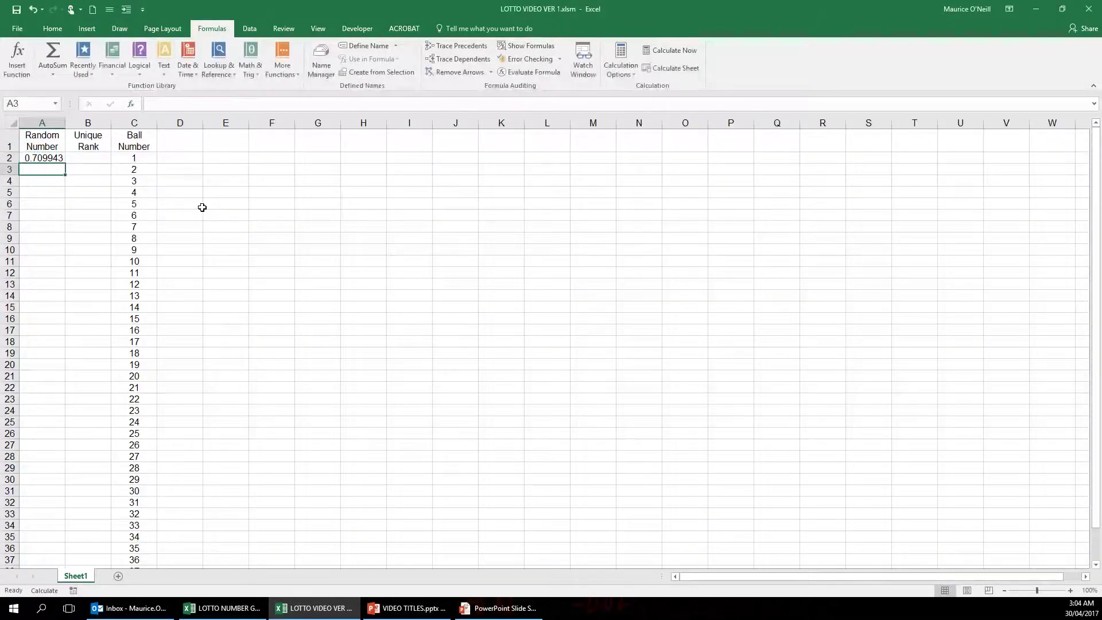
pyautogui.click(52, 158)
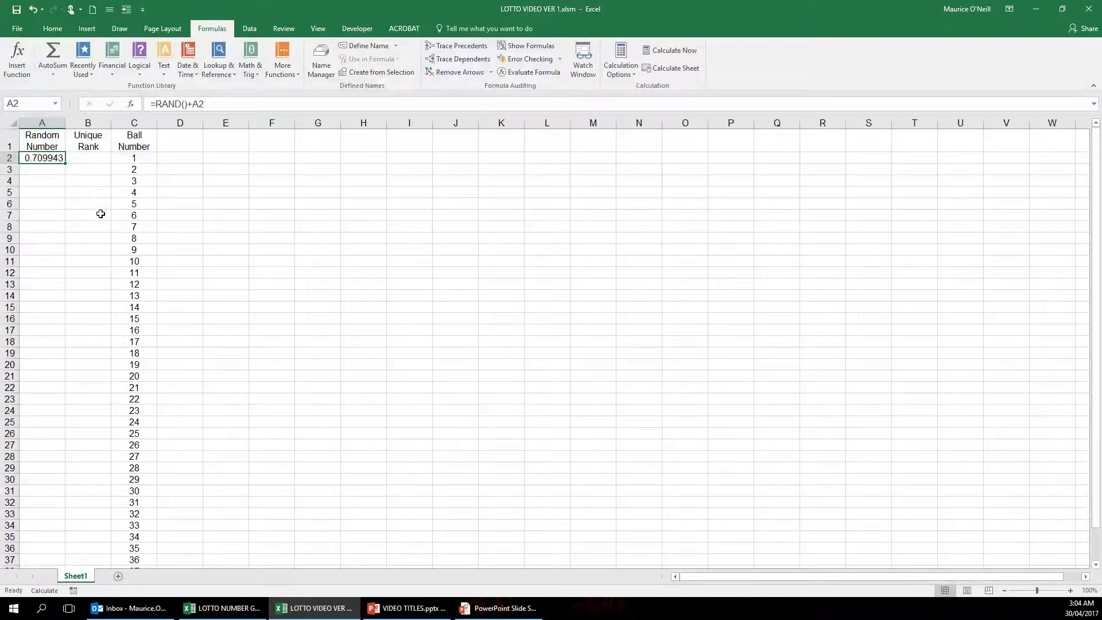
pyautogui.click(45, 170)
pyautogui.click(74, 160)
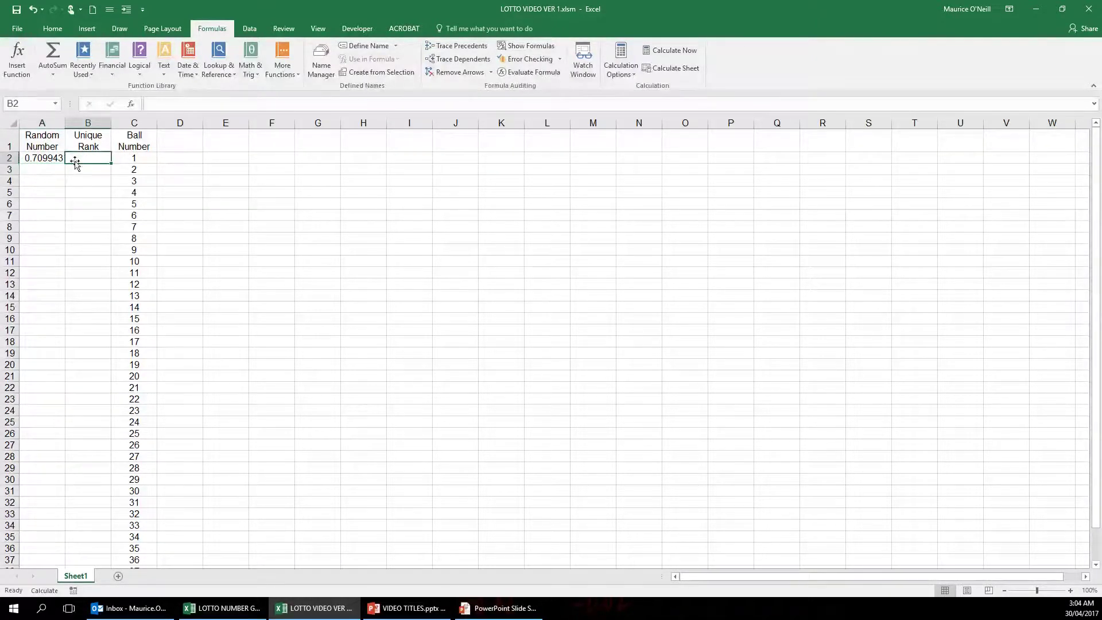
pyautogui.press('Down')
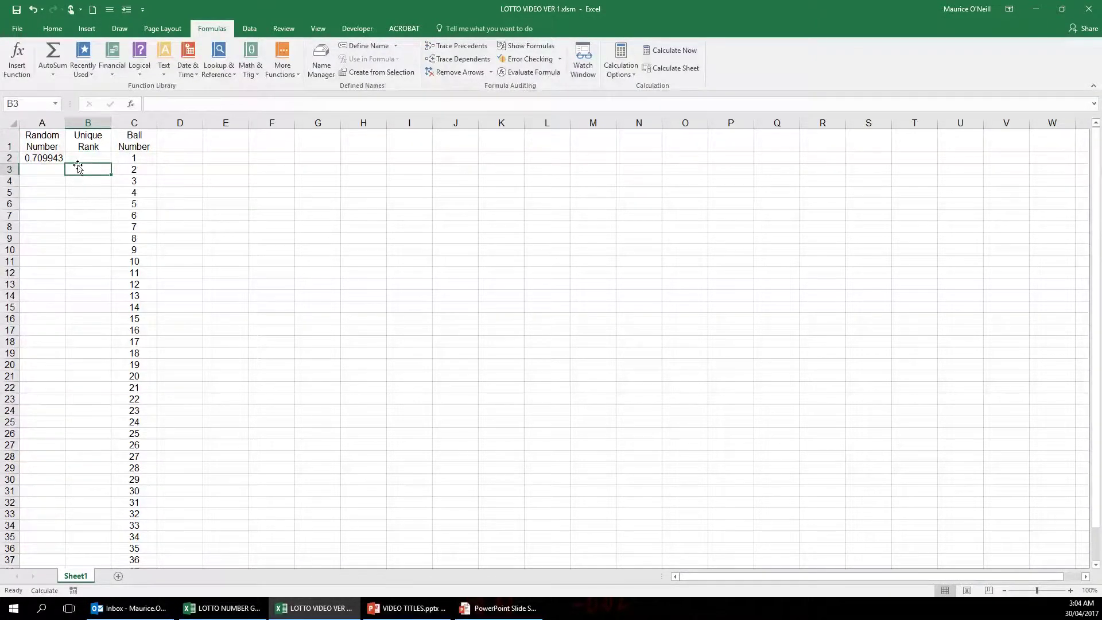
pyautogui.press('Down')
pyautogui.click(38, 167)
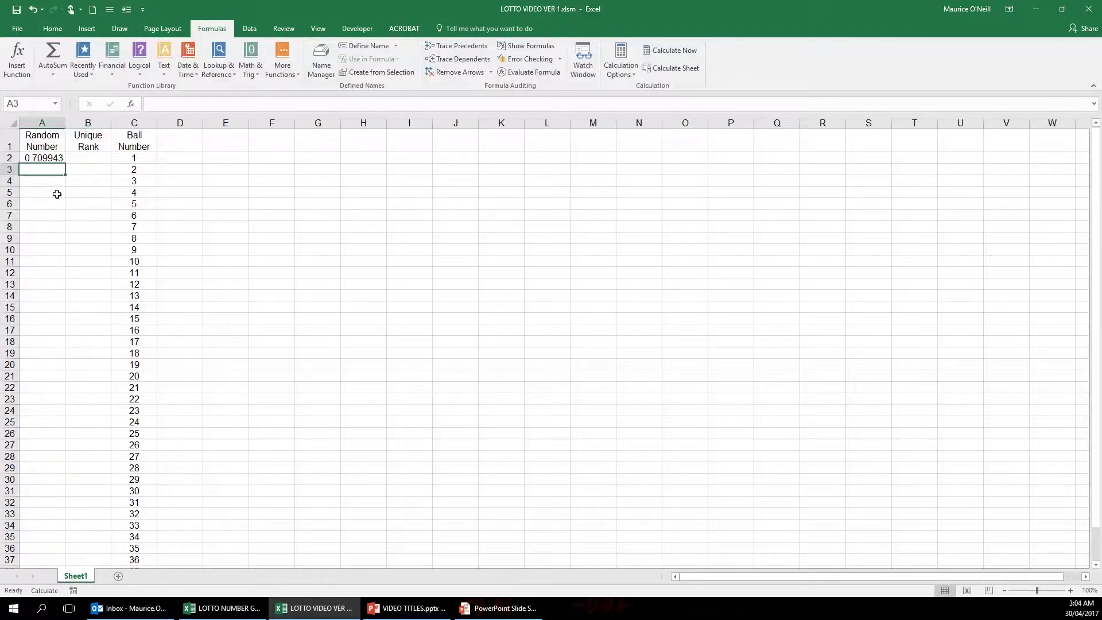
pyautogui.click(47, 159)
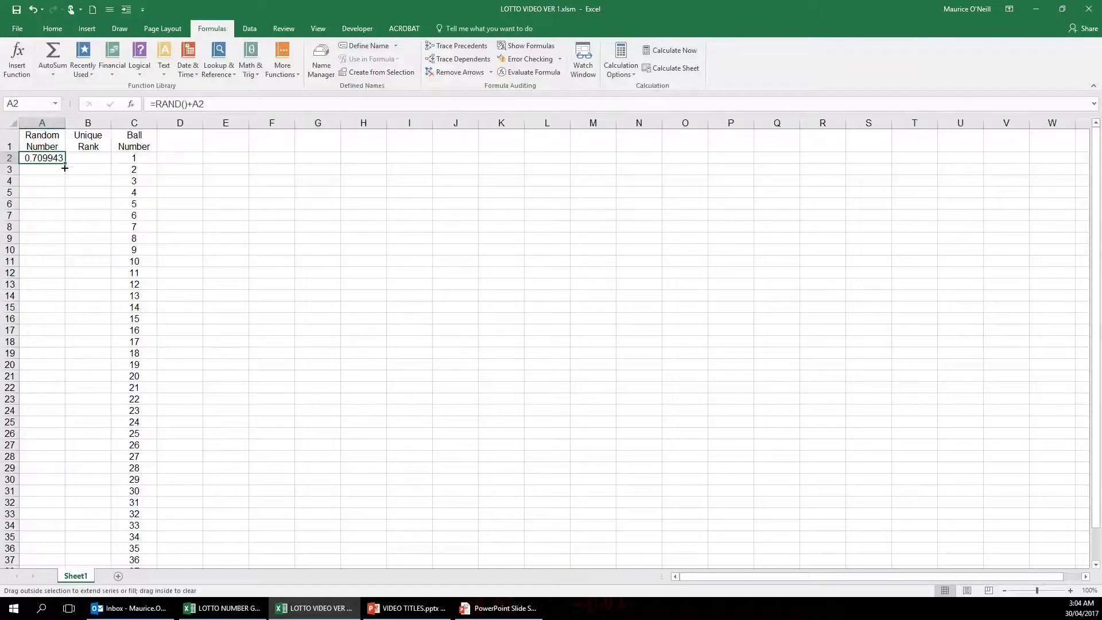
pyautogui.moveTo(64, 163)
pyautogui.mouseDown()
pyautogui.moveTo(62, 270)
pyautogui.moveTo(60, 160)
pyautogui.mouseUp()
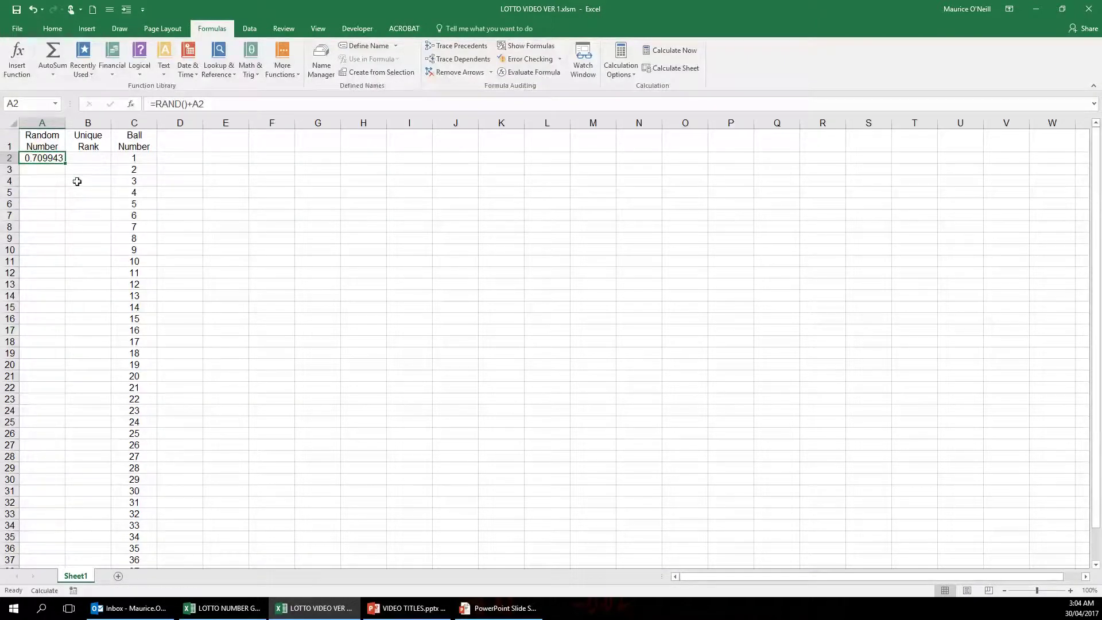
pyautogui.click(78, 194)
# Step: Remove the stray +A2 reference from the formula in A2 so that it reads =RAND()
pyautogui.click(48, 161)
pyautogui.click(208, 104)
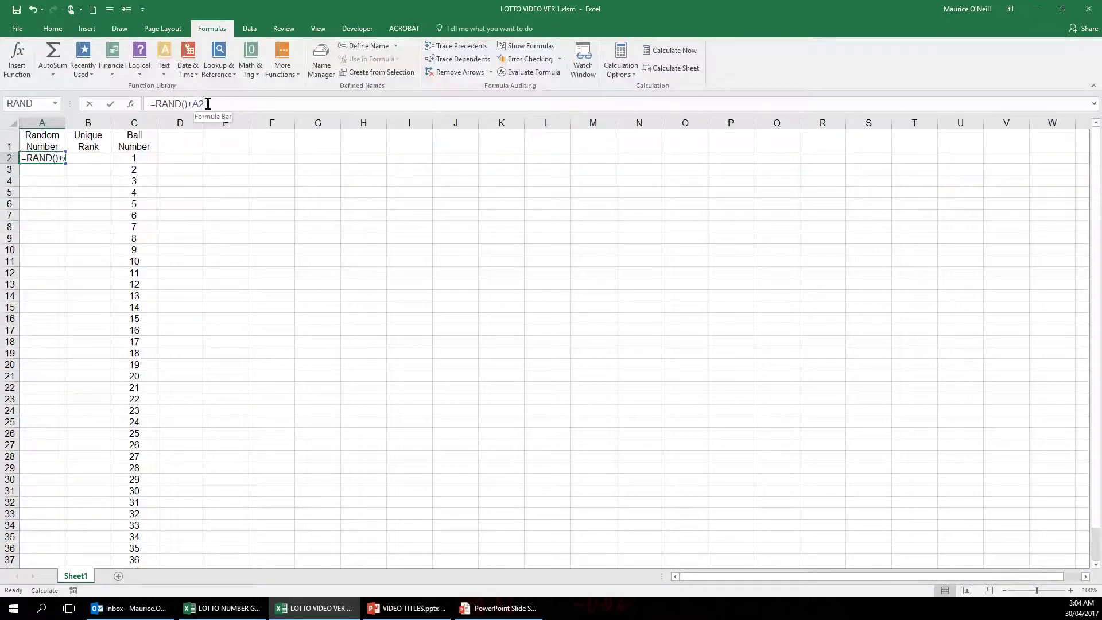
pyautogui.press('BackSpace')
pyautogui.press('BackSpace')
pyautogui.press('BackSpace')
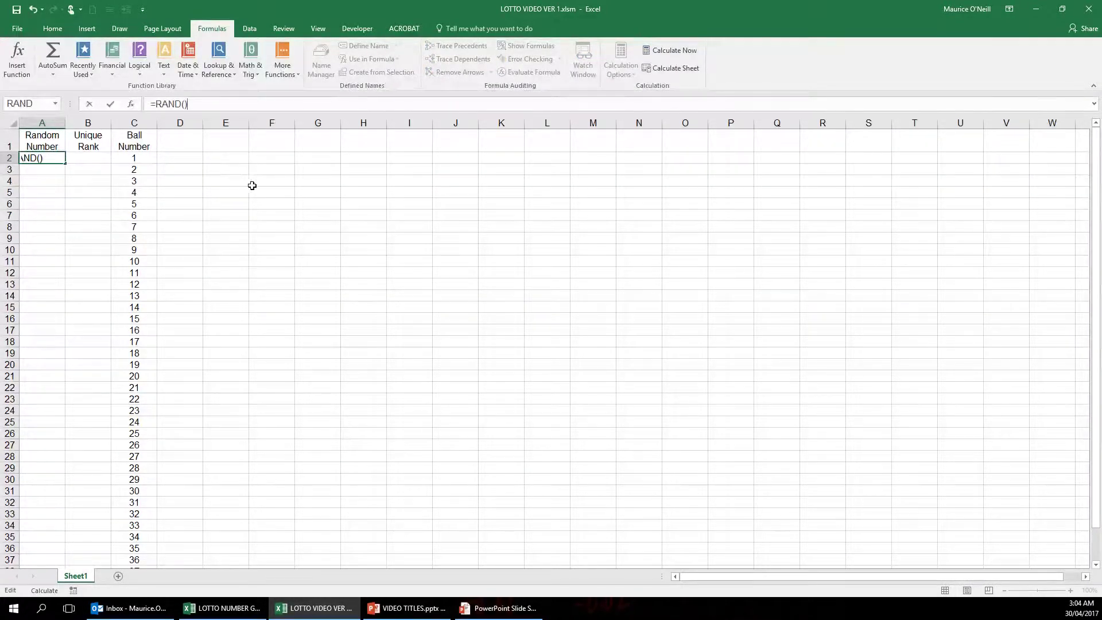
pyautogui.click(252, 185)
pyautogui.click(43, 157)
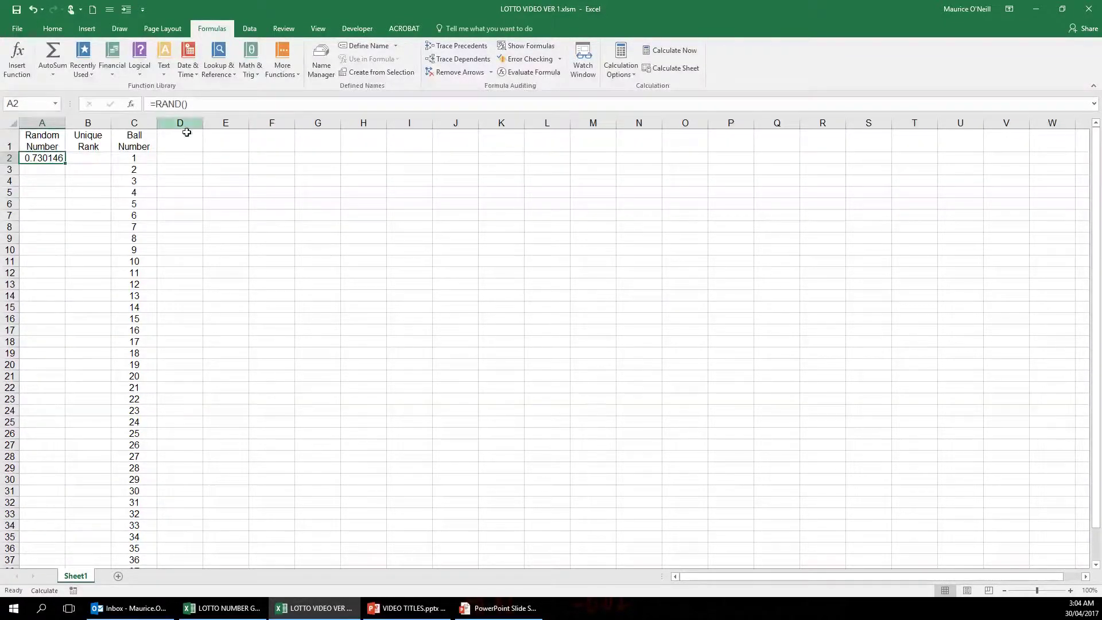
# Step: Copy the =RAND() formula from A2 down the Random Number column to cell A41
pyautogui.click(209, 253)
pyautogui.click(51, 161)
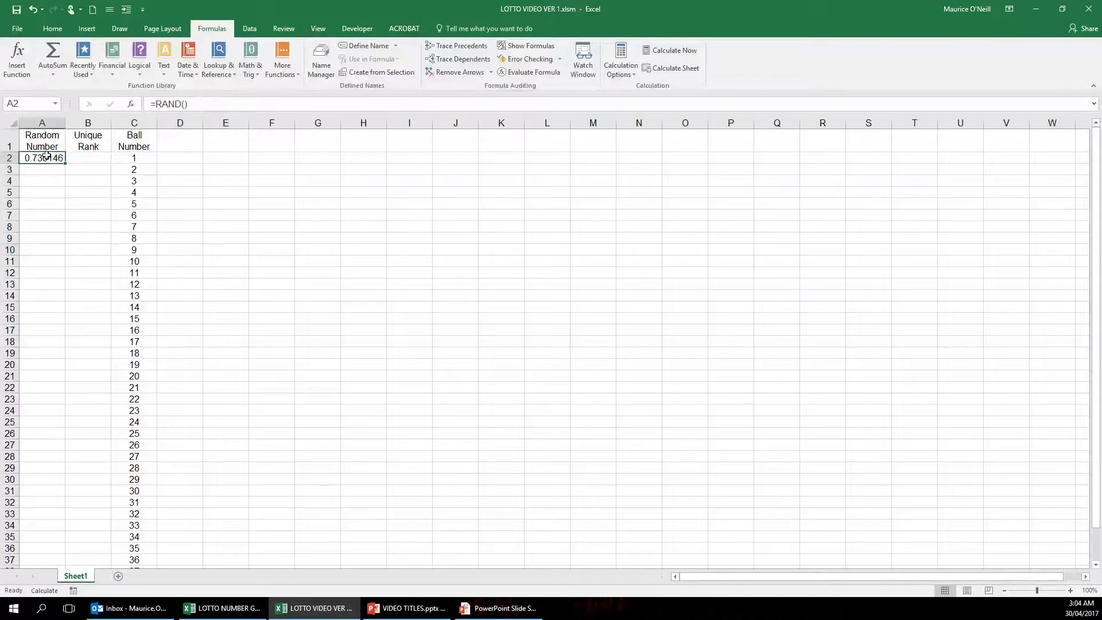
pyautogui.click(137, 182)
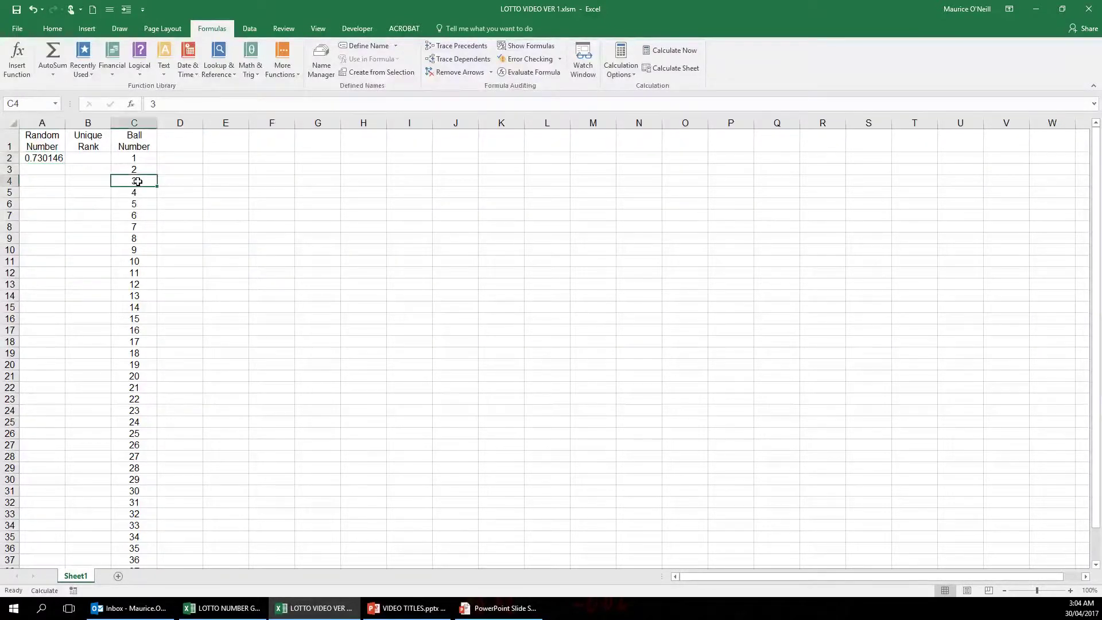
pyautogui.click(43, 150)
pyautogui.click(49, 156)
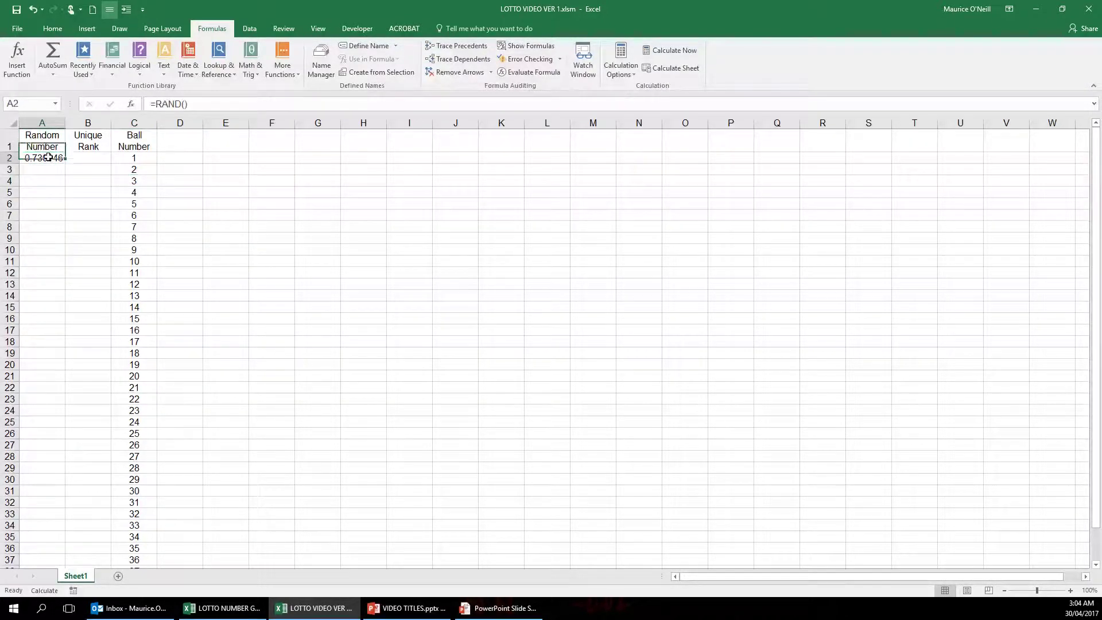
pyautogui.moveTo(65, 165); pyautogui.dragTo(66, 538)
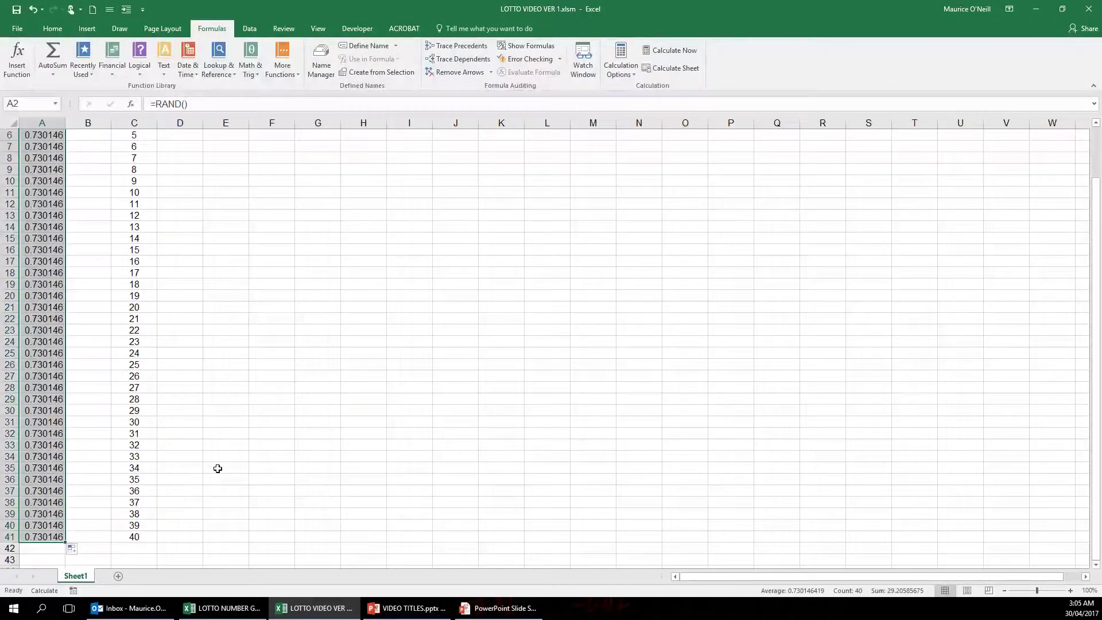
pyautogui.click(89, 250)
pyautogui.scroll(2, 52, 177)
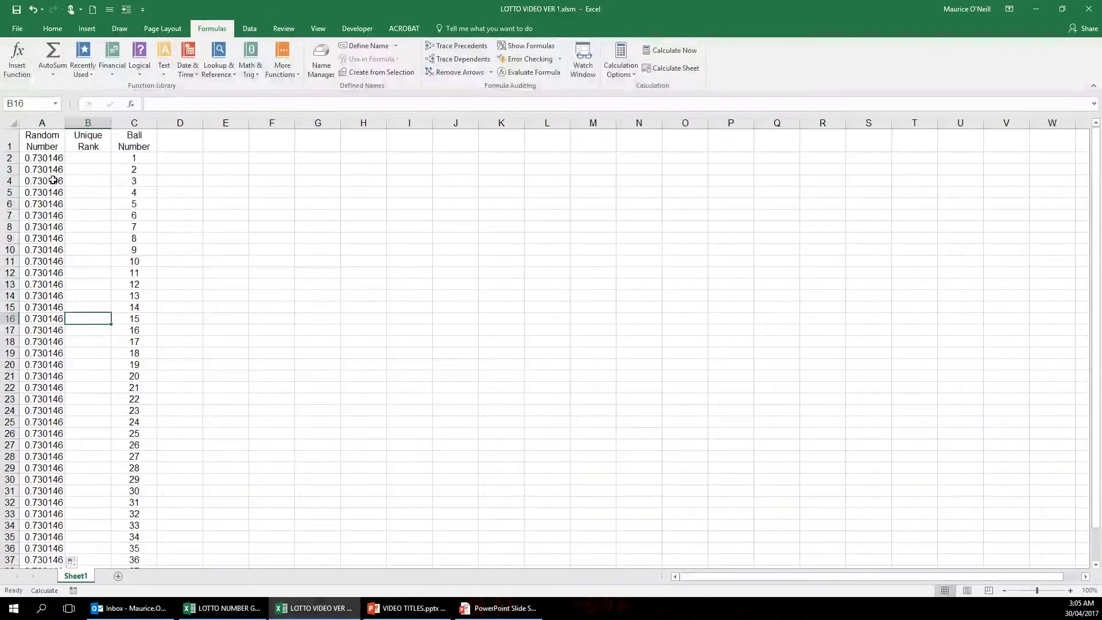
# Step: Examine the formulas in cells A2 to A6 of the Random Number column
pyautogui.click(59, 159)
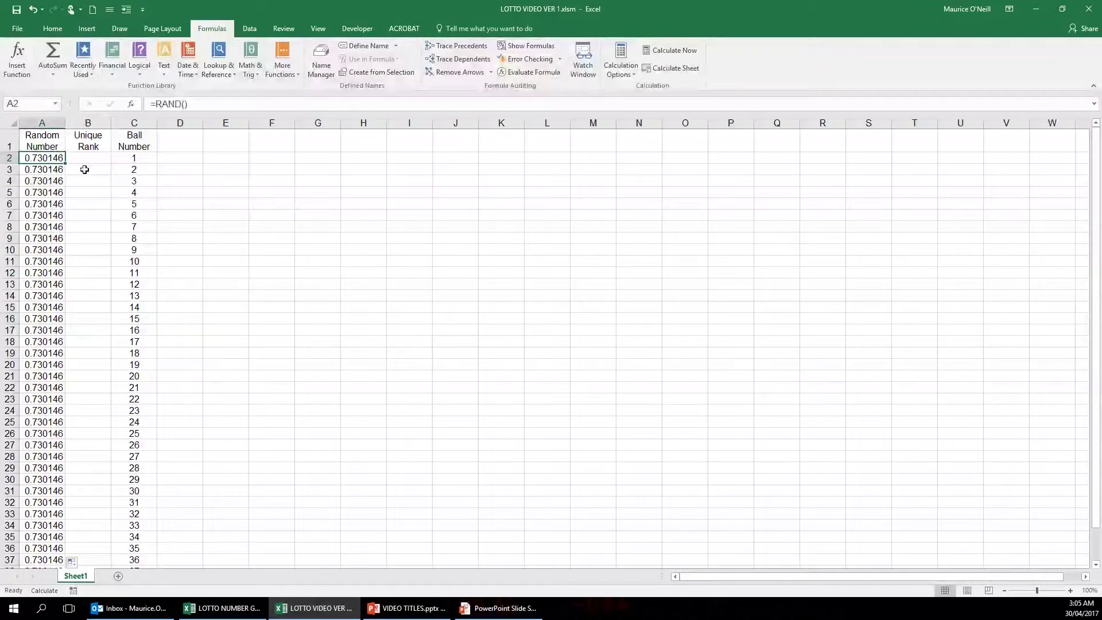
pyautogui.press('Down')
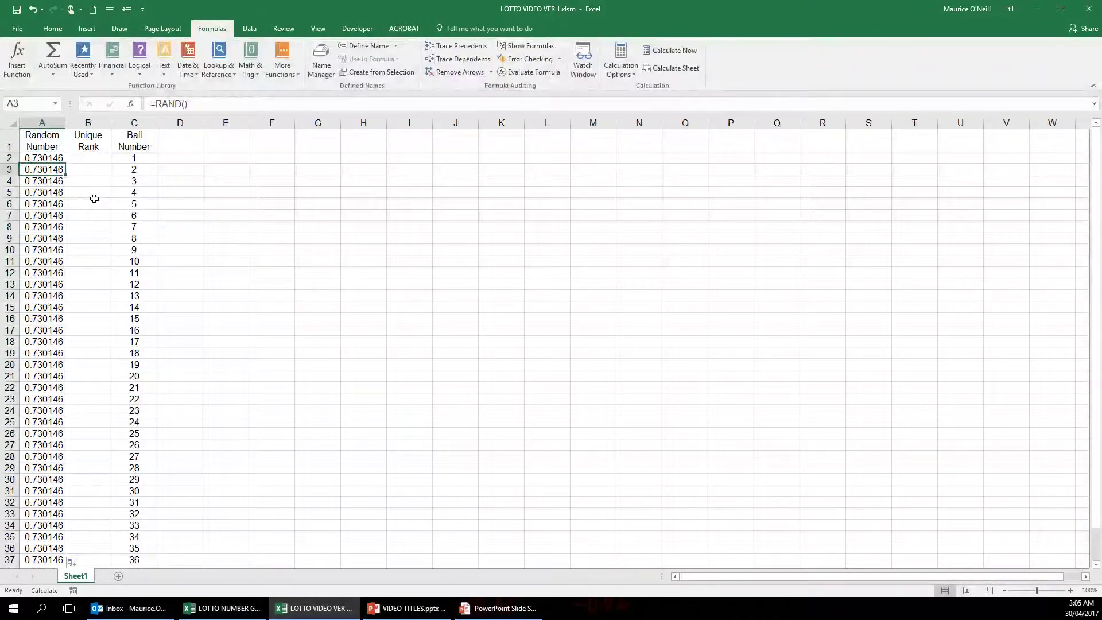
pyautogui.click(51, 160)
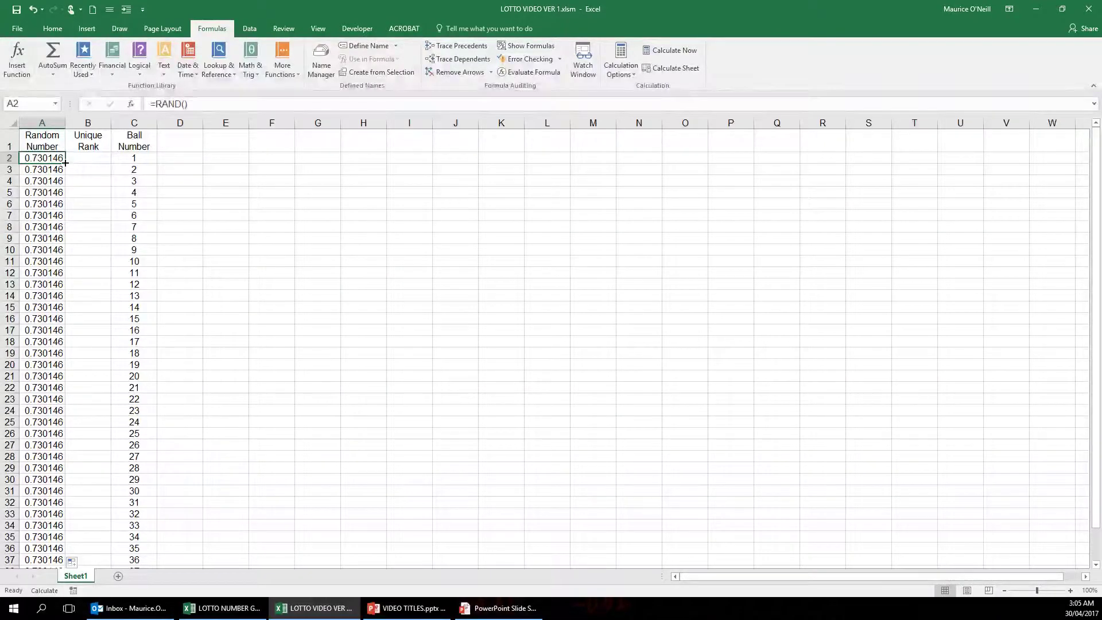
pyautogui.click(54, 171)
pyautogui.click(56, 181)
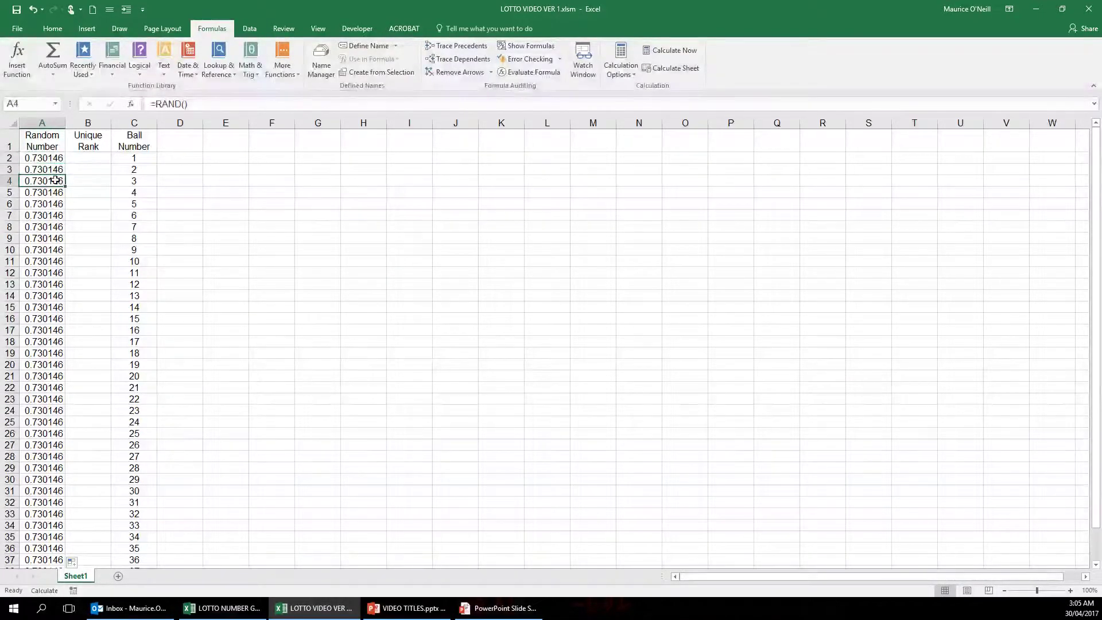
pyautogui.click(55, 192)
pyautogui.click(52, 204)
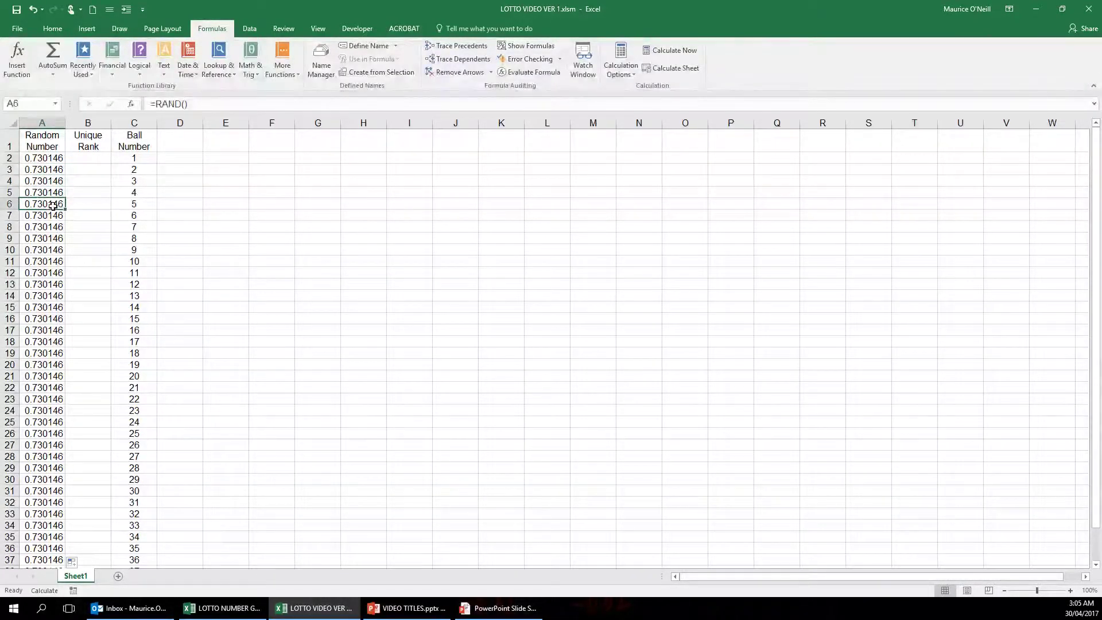
pyautogui.click(55, 191)
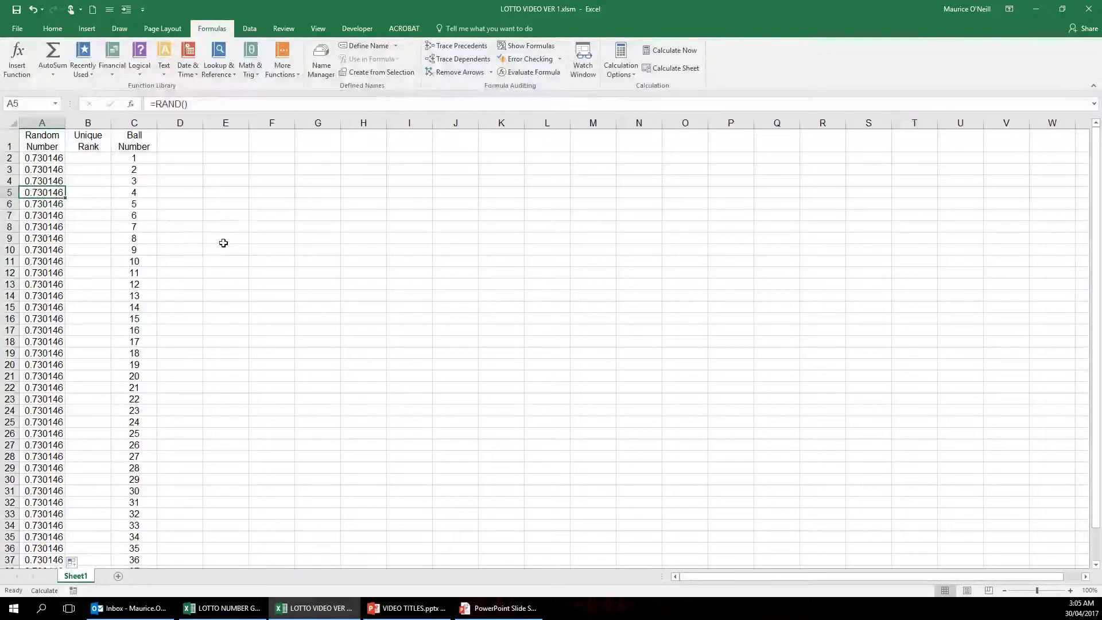
# Step: Recalculate the worksheet repeatedly to generate new values in the Random Number column
pyautogui.press('F9')
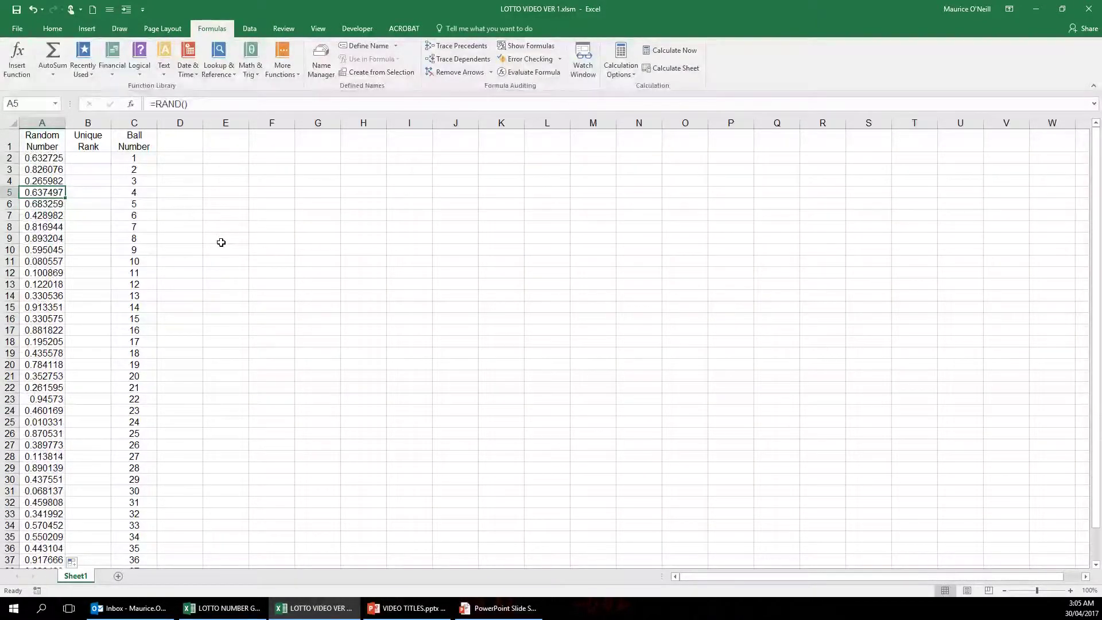
pyautogui.press('F9')
pyautogui.press('F9')
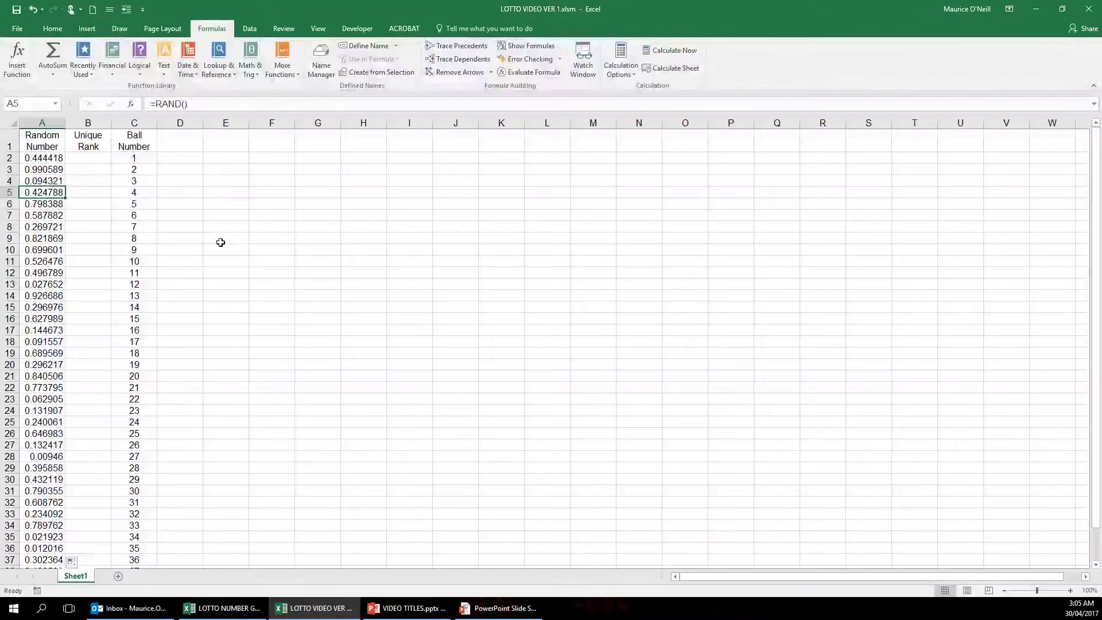
pyautogui.press('F9')
pyautogui.press('F9')
pyautogui.press('F9')
pyautogui.press('F9')
pyautogui.press('F9')
pyautogui.press('F9')
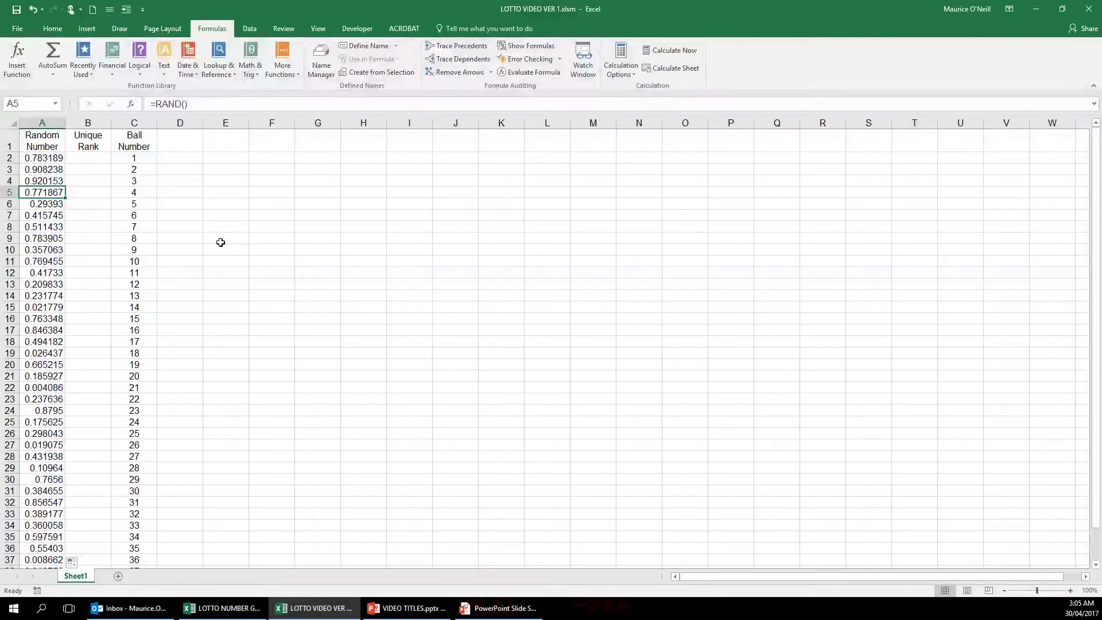
pyautogui.press('F9')
pyautogui.press('F9')
pyautogui.press('F9')
pyautogui.press('F9')
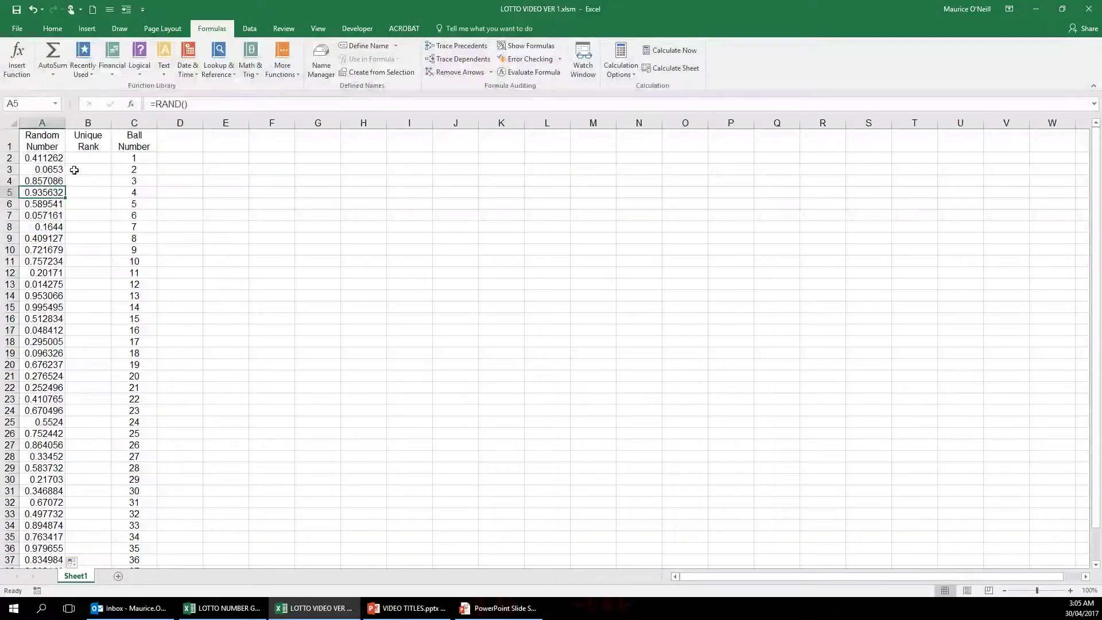
# Step: Format the random numbers in A2:A41 to show seven decimal places
pyautogui.moveTo(58, 161); pyautogui.dragTo(55, 535)
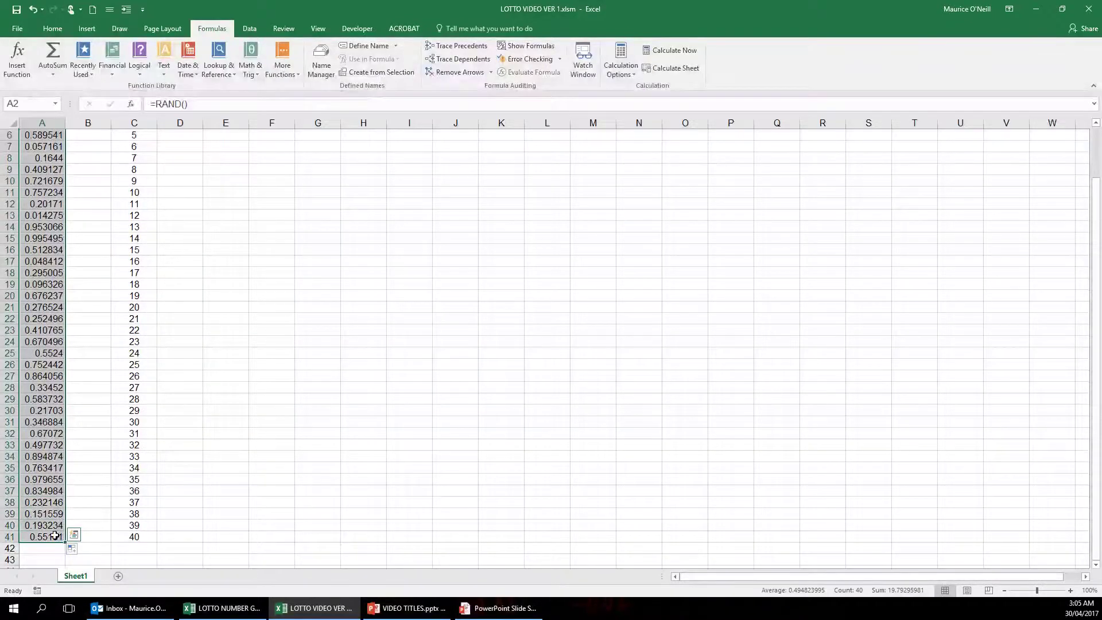
pyautogui.click(53, 28)
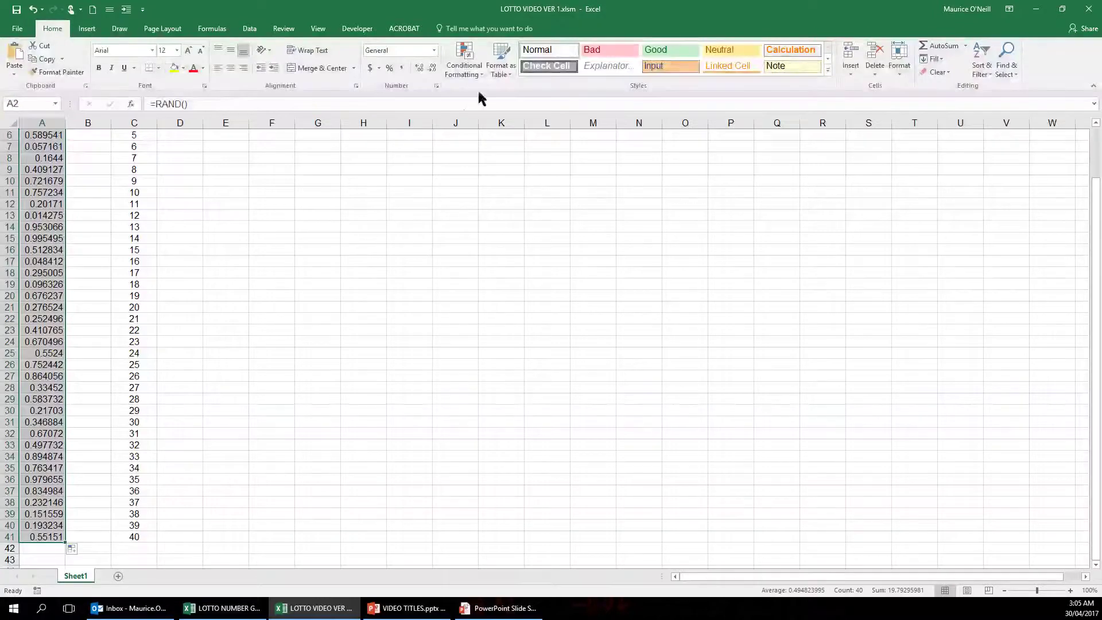
pyautogui.click(420, 67)
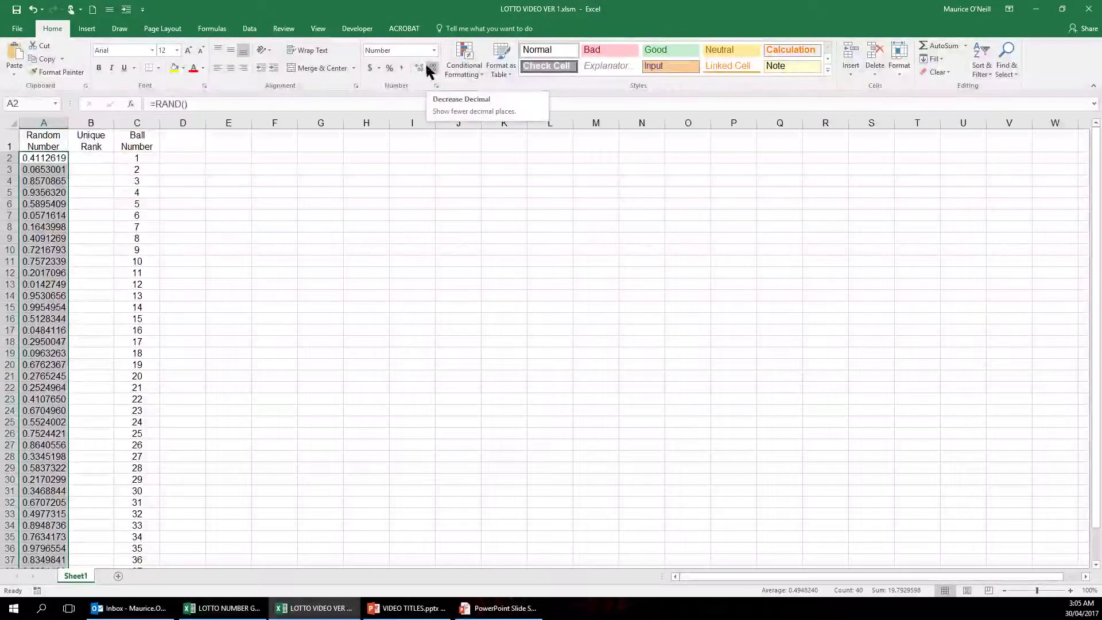
pyautogui.click(390, 275)
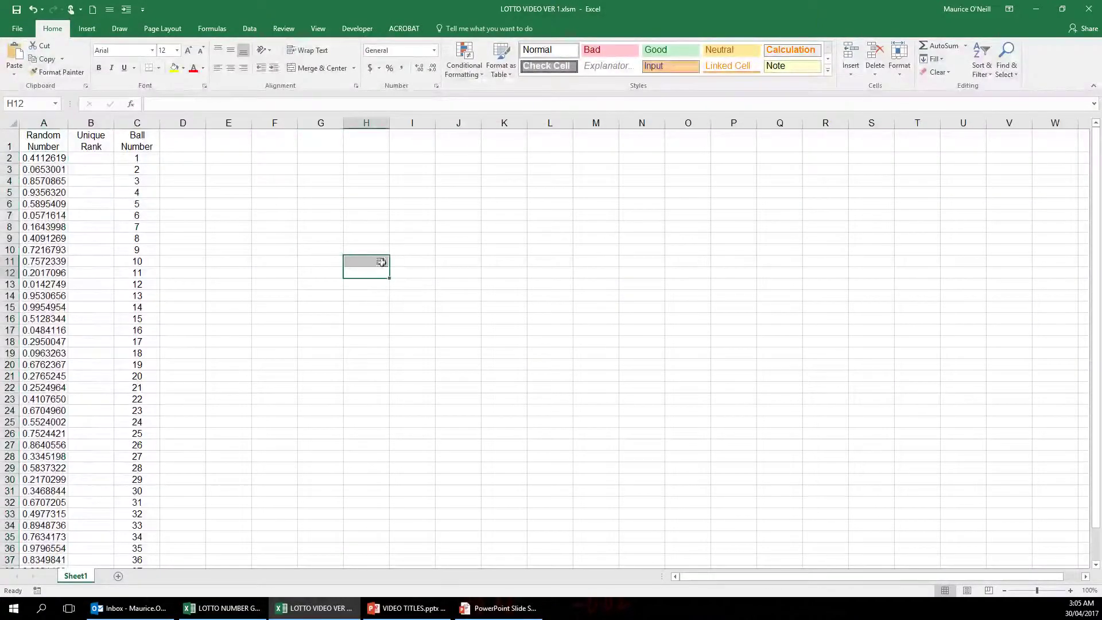
# Step: Look through the Math & Trig functions for a ranking function to use in cell B2
pyautogui.click(55, 158)
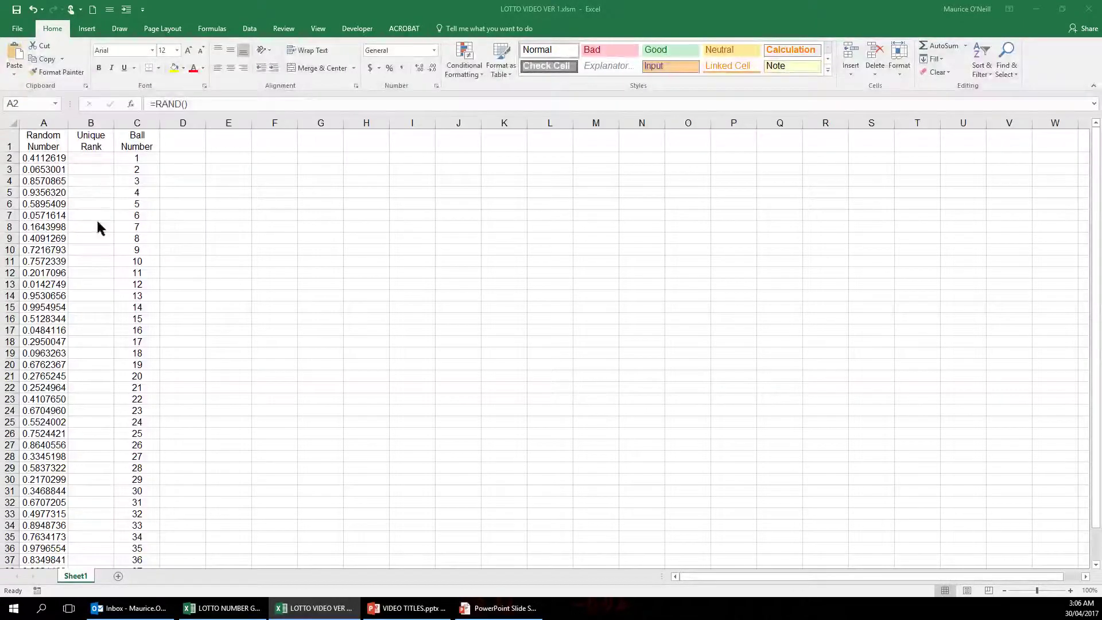
pyautogui.click(100, 159)
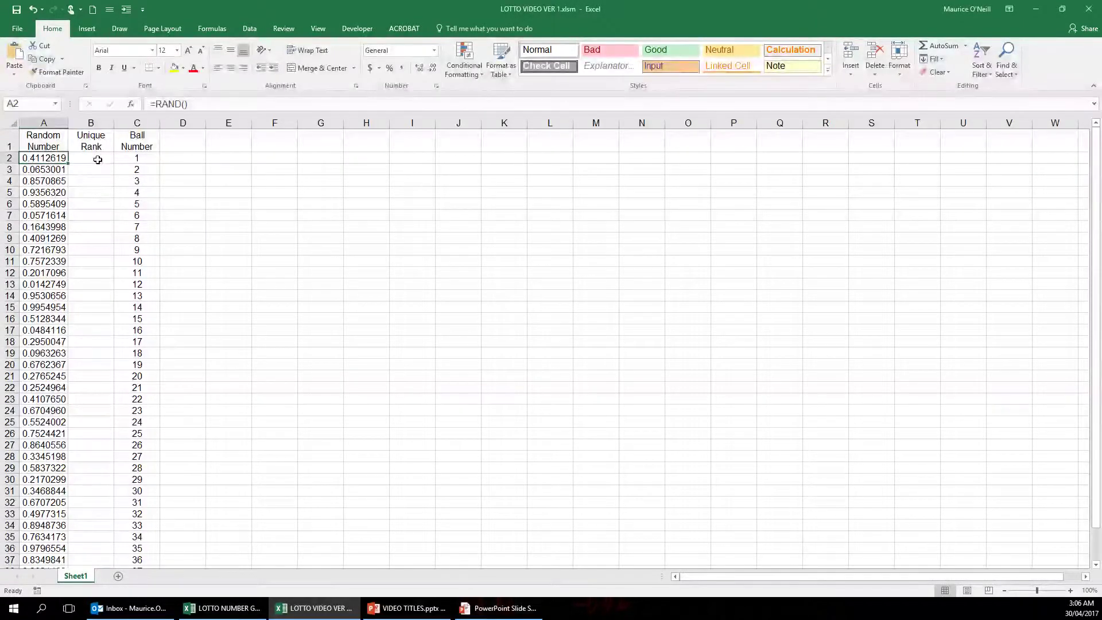
pyautogui.click(96, 161)
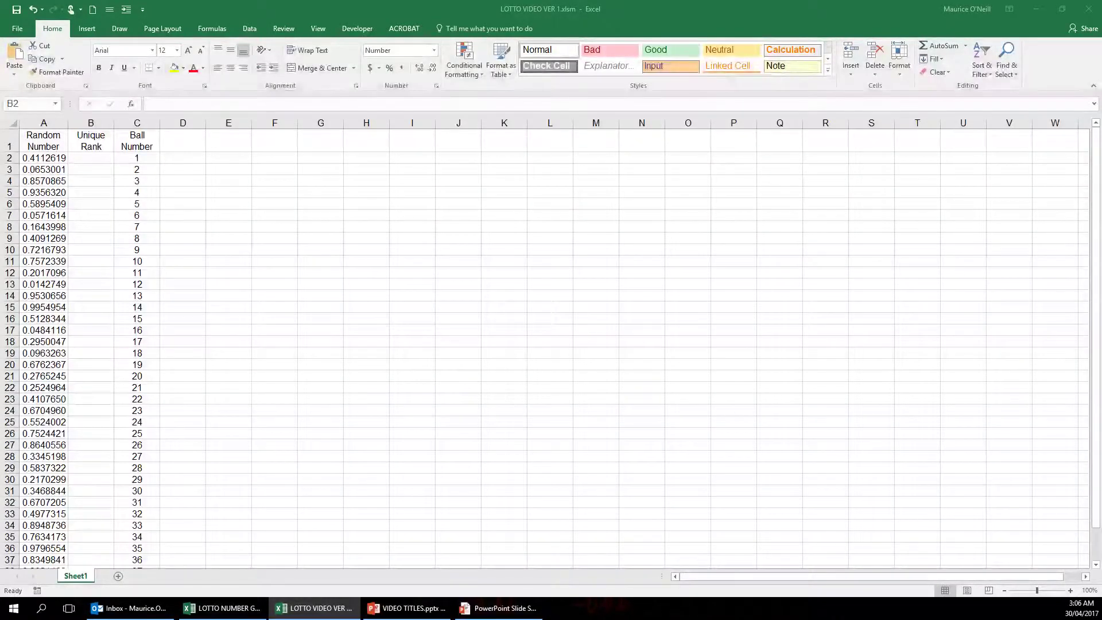
pyautogui.click(94, 164)
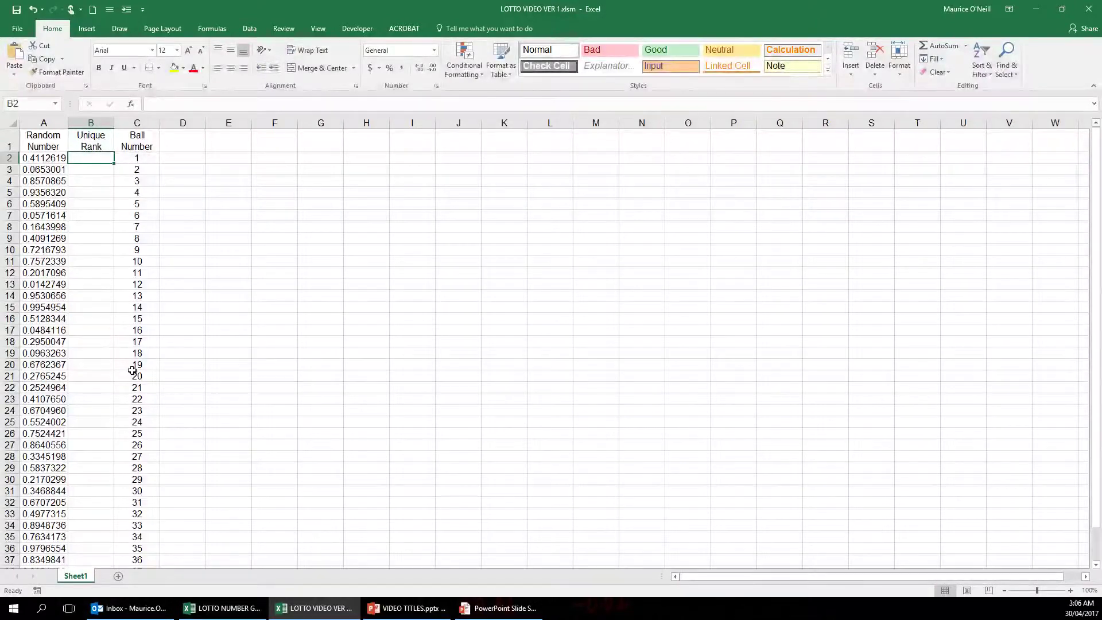
pyautogui.click(213, 32)
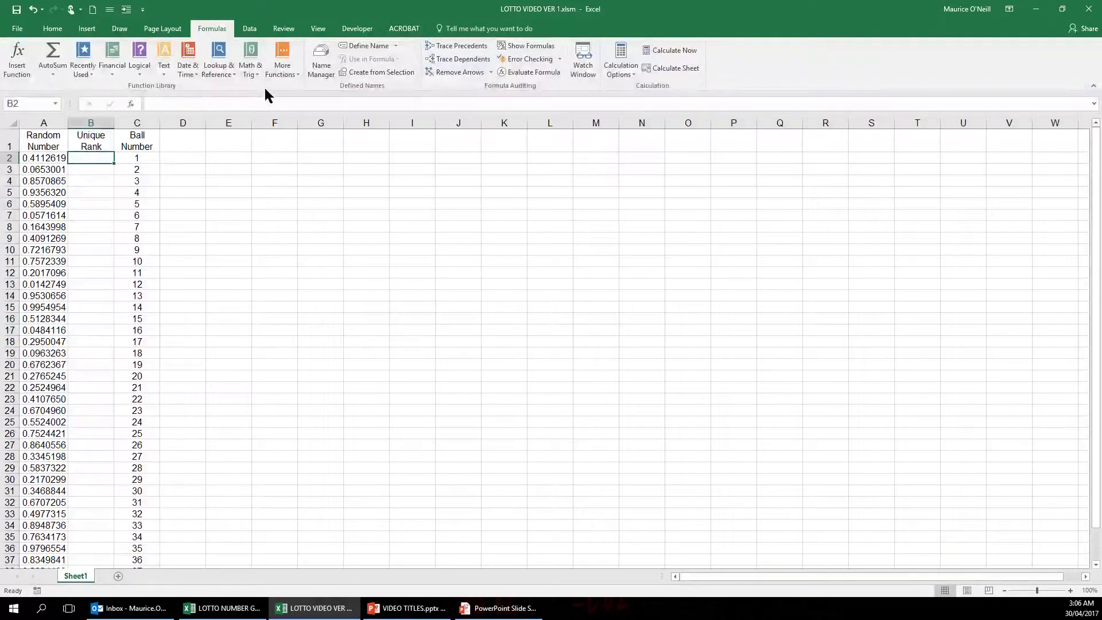
pyautogui.click(253, 76)
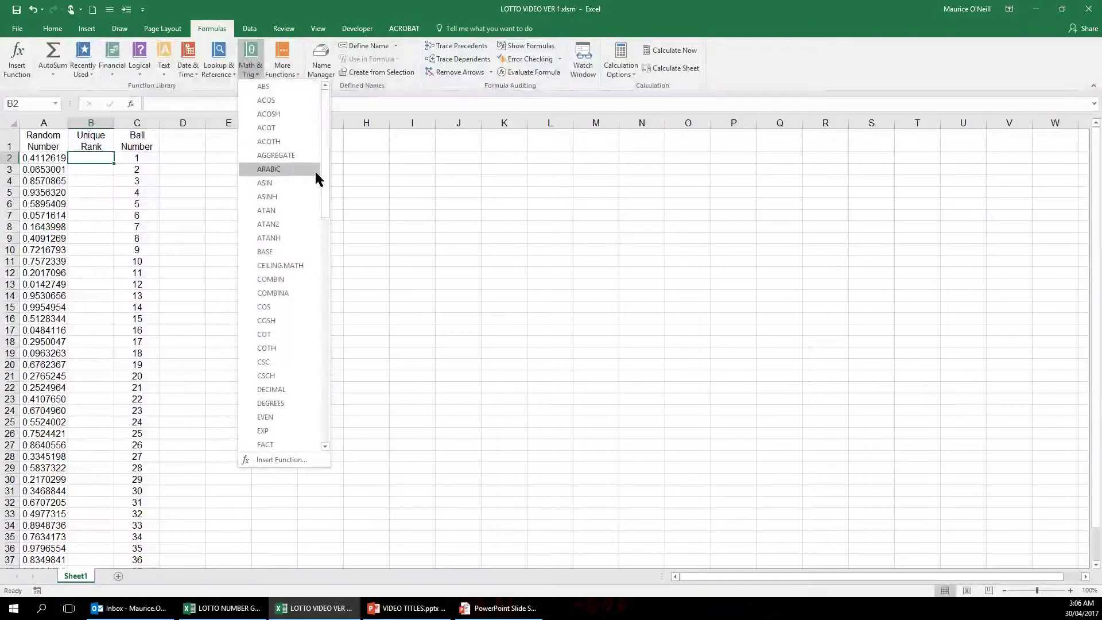
pyautogui.moveTo(322, 165); pyautogui.dragTo(322, 324)
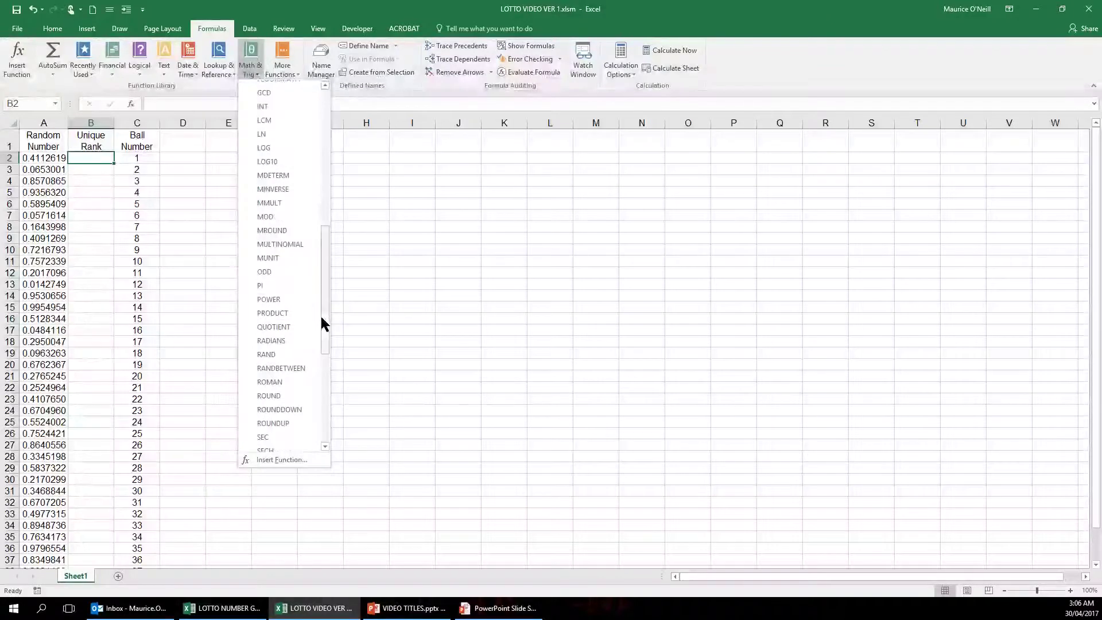
pyautogui.click(358, 256)
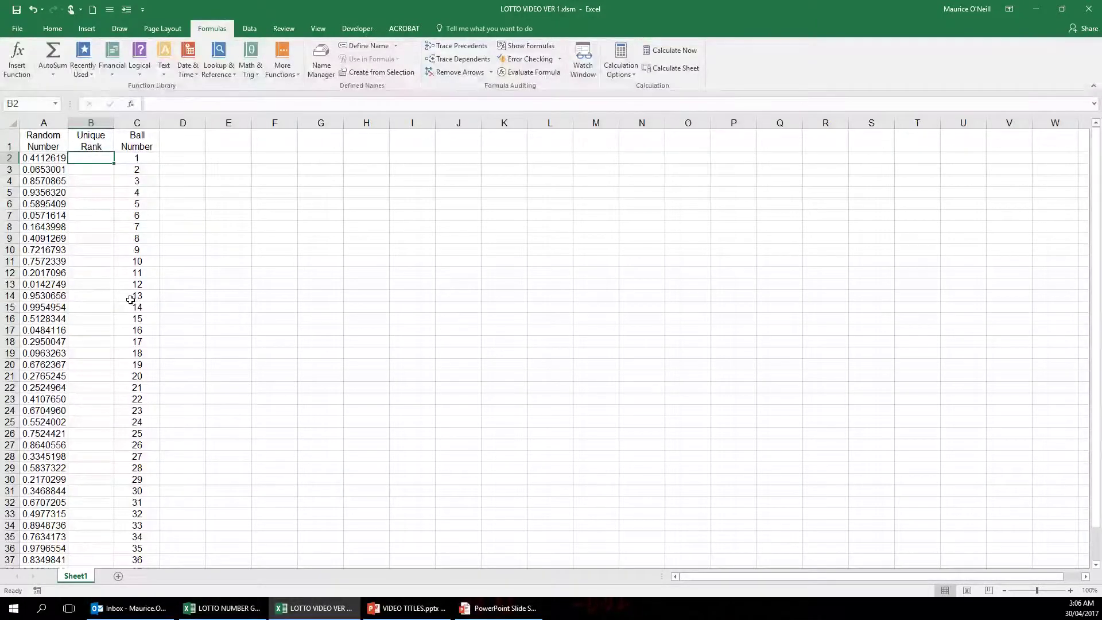
# Step: Try to enter the RANK function without arguments, as =rank, in cell B2 of the Unique Rank column
pyautogui.write('=')
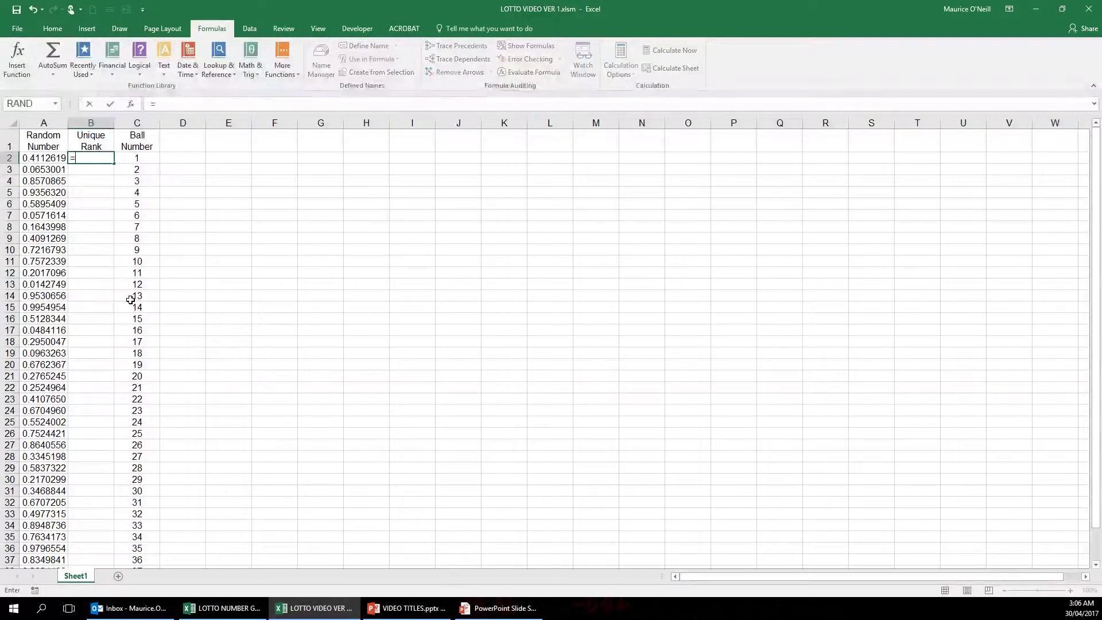
pyautogui.write('ran')
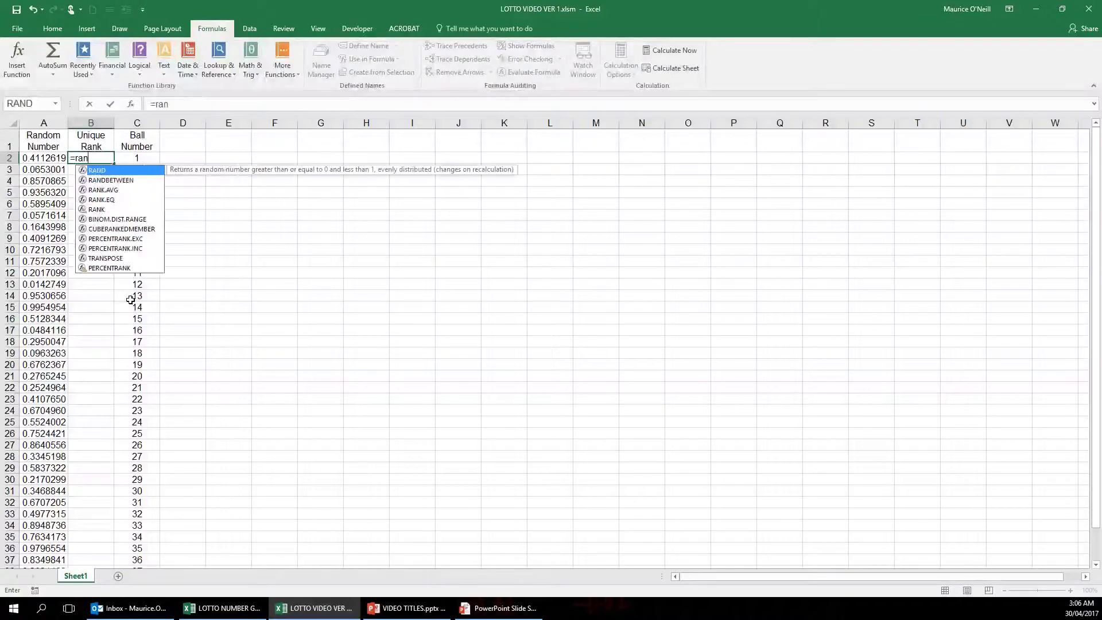
pyautogui.write('k')
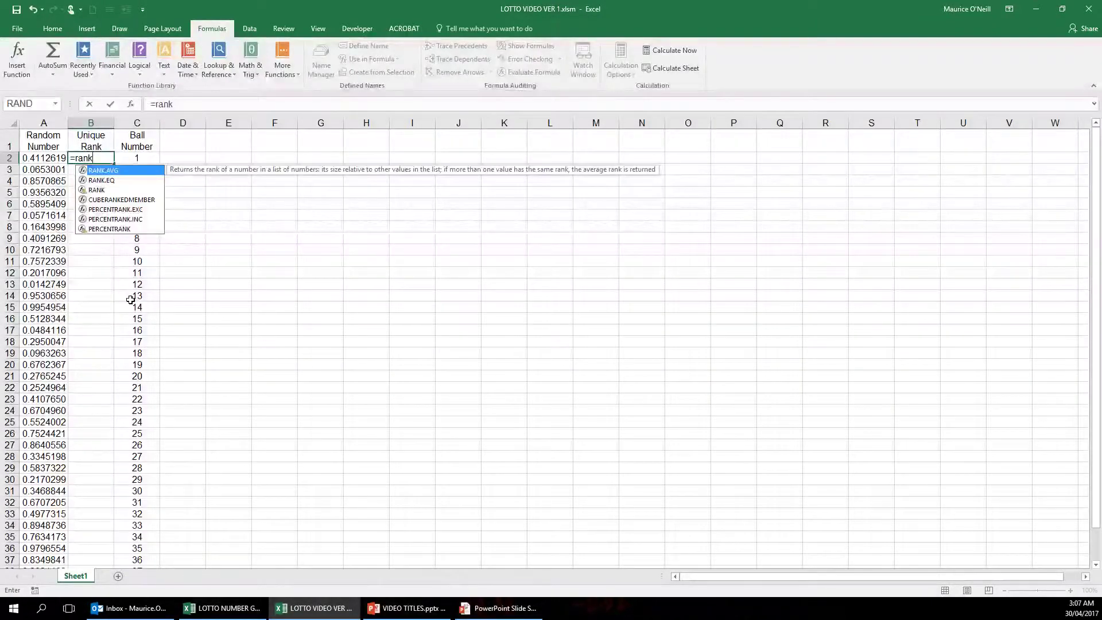
pyautogui.click(98, 189)
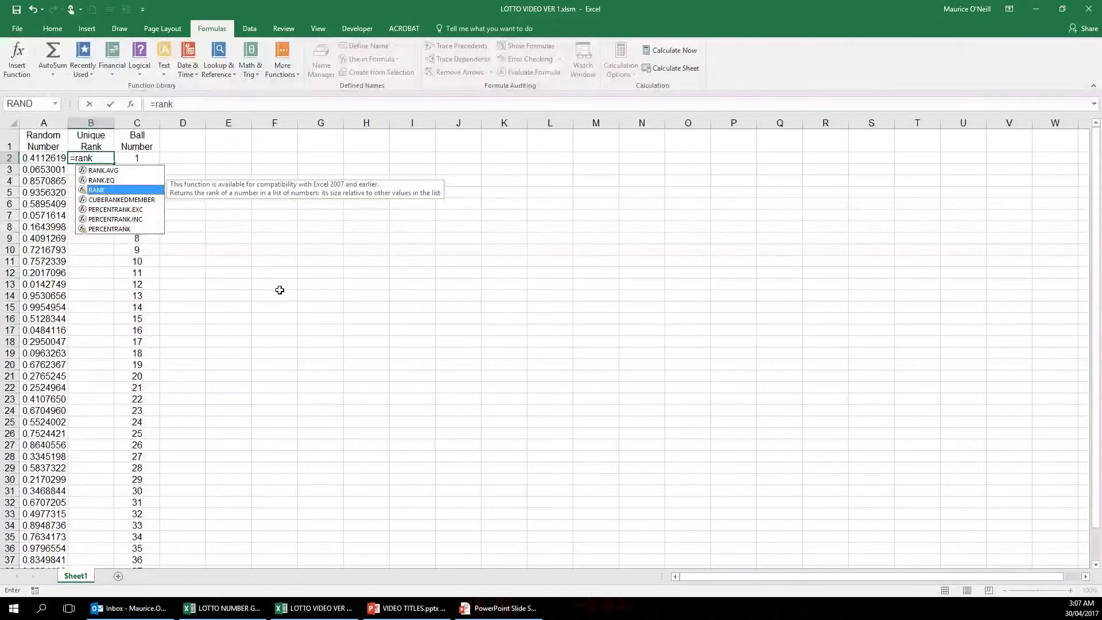
pyautogui.press('Return')
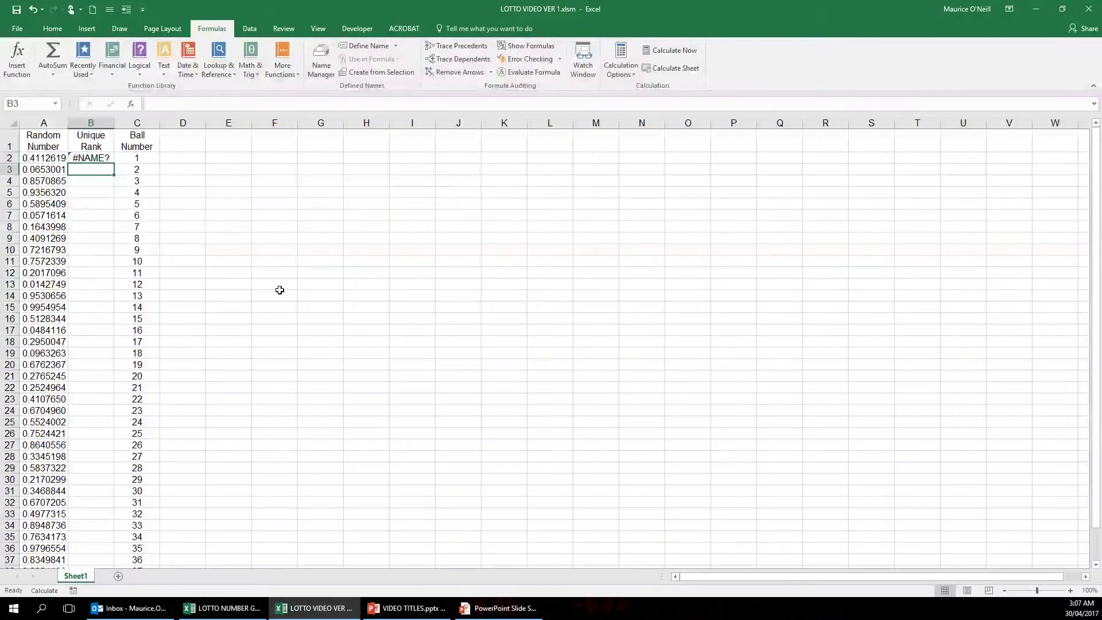
# Step: Delete the incomplete =rank formula from cell B2
pyautogui.click(90, 158)
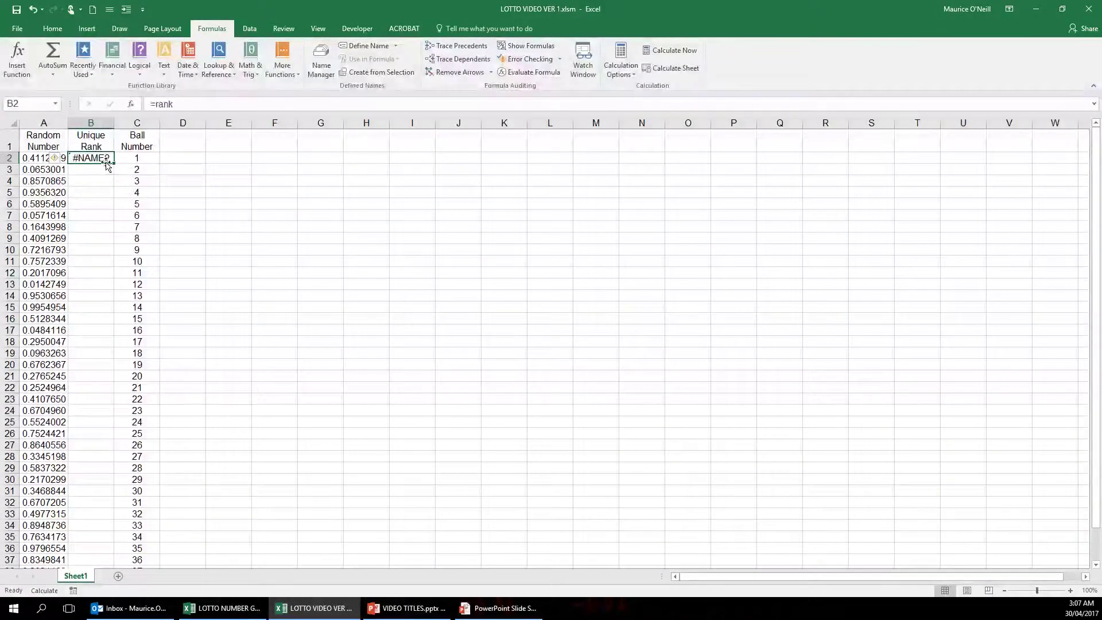
pyautogui.click(182, 105)
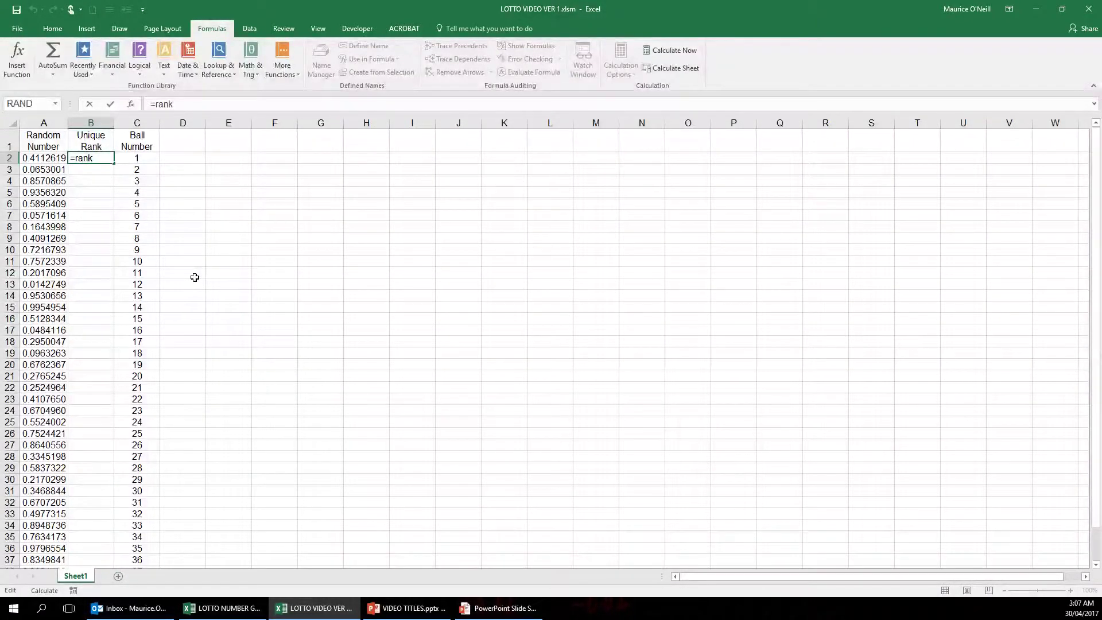
pyautogui.press('BackSpace')
pyautogui.press('BackSpace')
pyautogui.press('BackSpace')
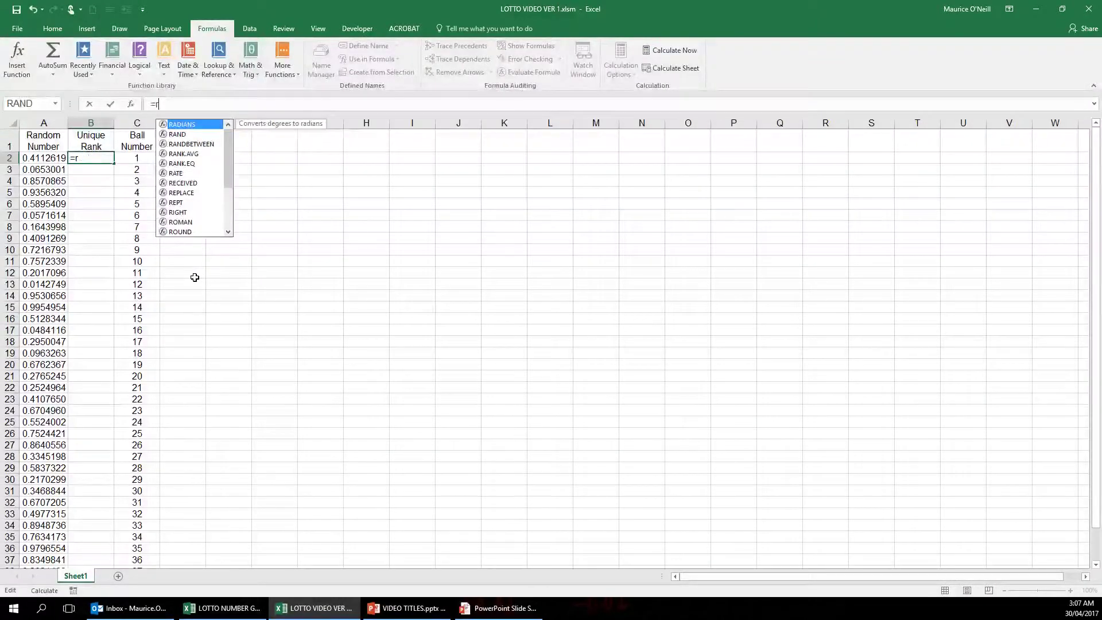
pyautogui.press('BackSpace')
pyautogui.press('BackSpace')
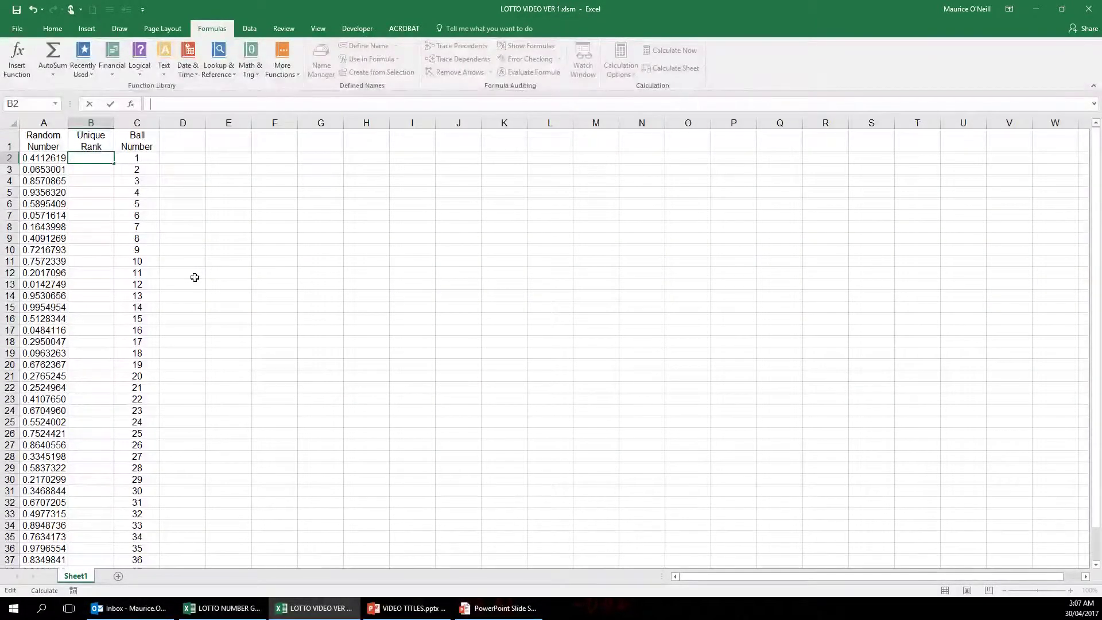
# Step: Try to enter the RANK function in cell B2 starting with @r, then clear the cell entry
pyautogui.write('@r')
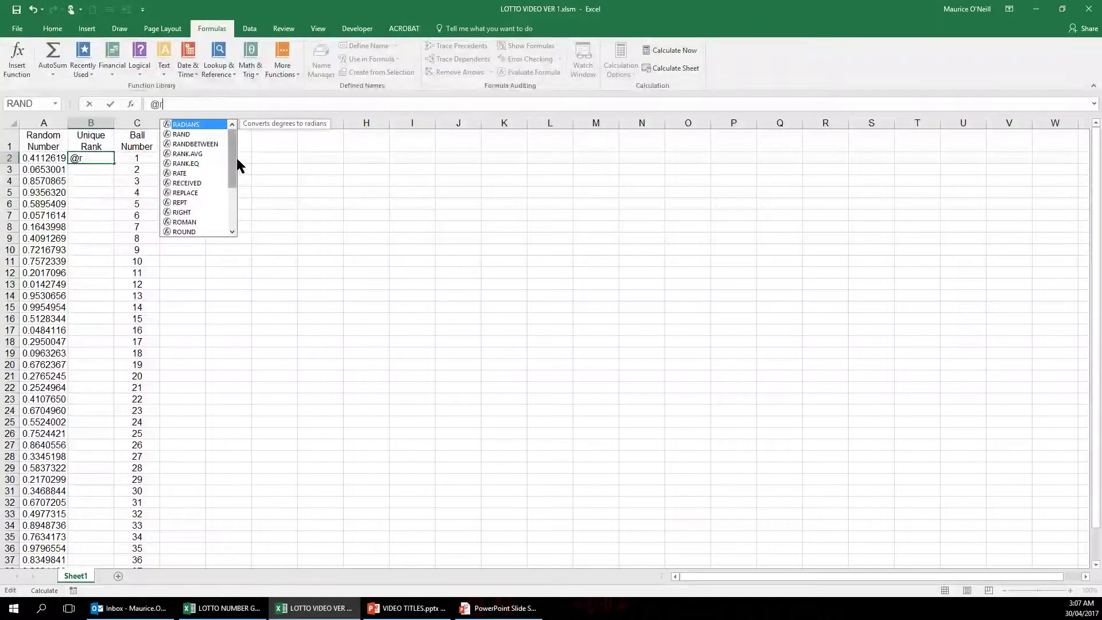
pyautogui.moveTo(232, 156); pyautogui.dragTo(187, 233)
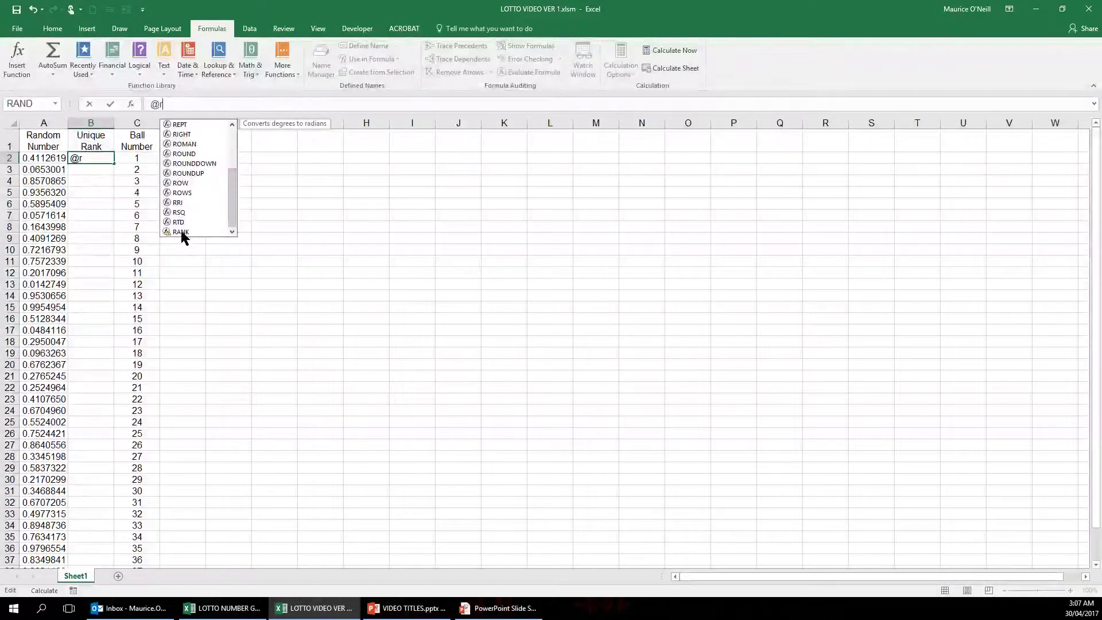
pyautogui.click(182, 233)
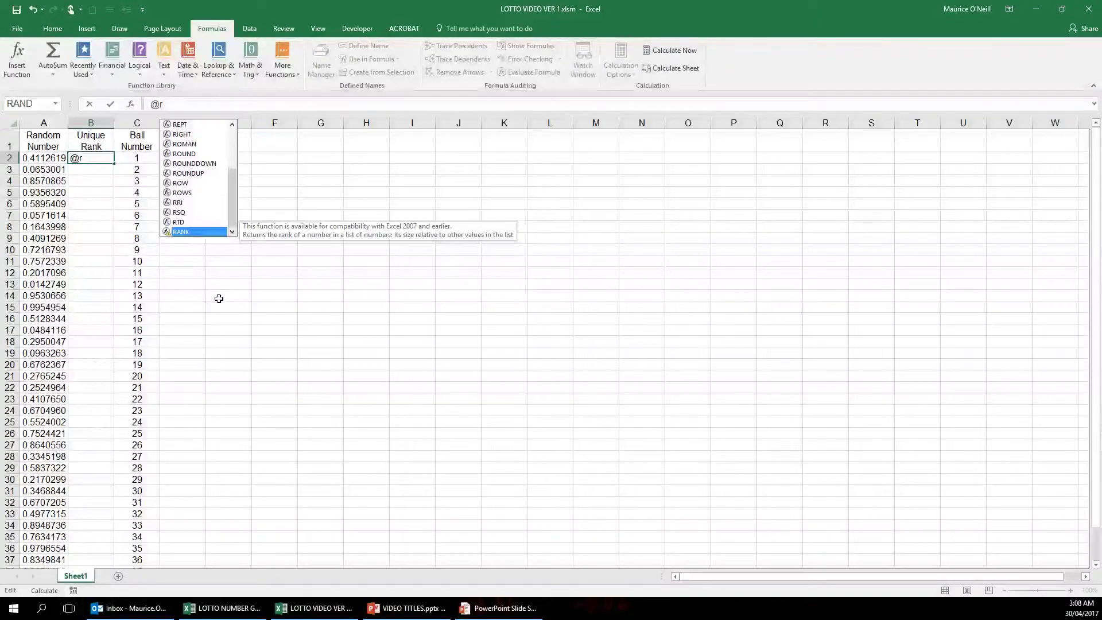
pyautogui.press('Return')
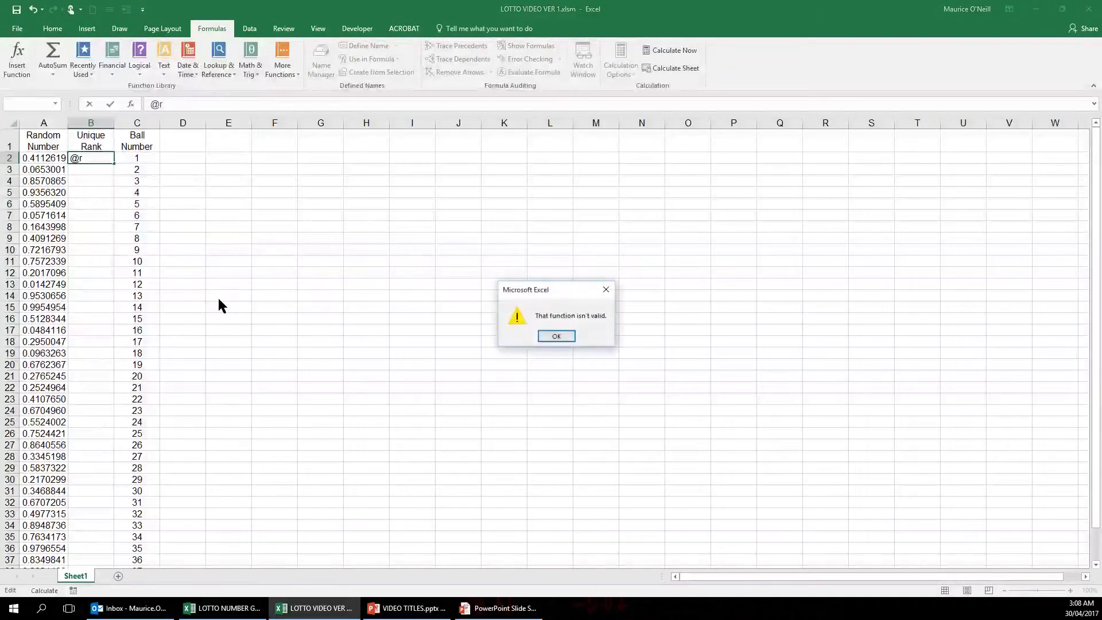
pyautogui.click(568, 339)
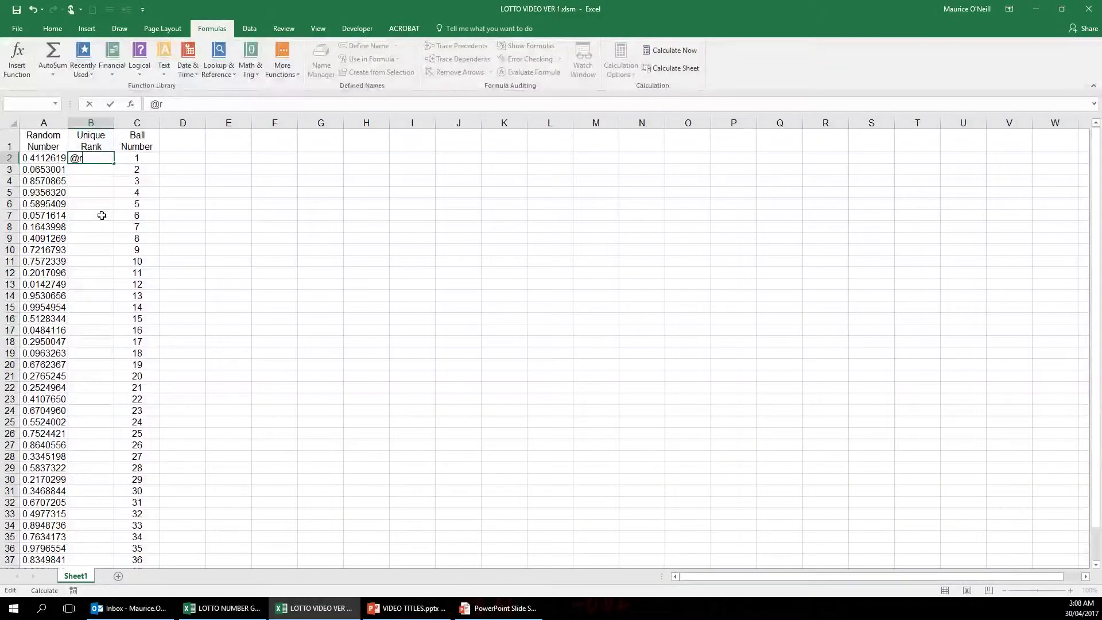
pyautogui.press('BackSpace')
pyautogui.press('BackSpace')
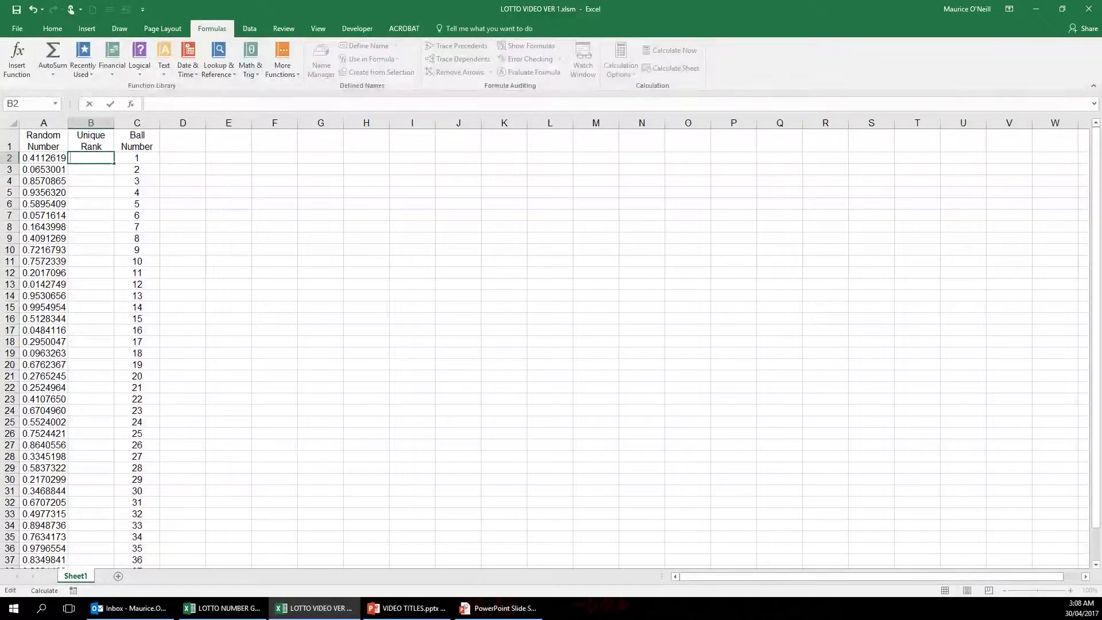
pyautogui.press('Escape')
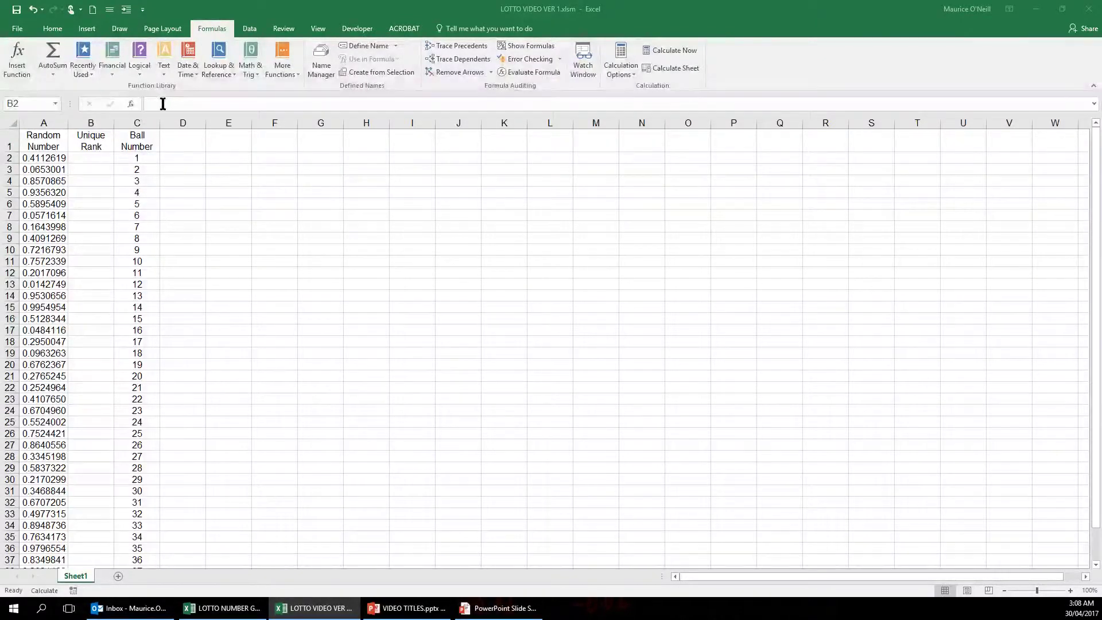
# Step: Start a RANK formula in cell B2 with the column-locked reference $A2 as the number to rank
pyautogui.click(93, 155)
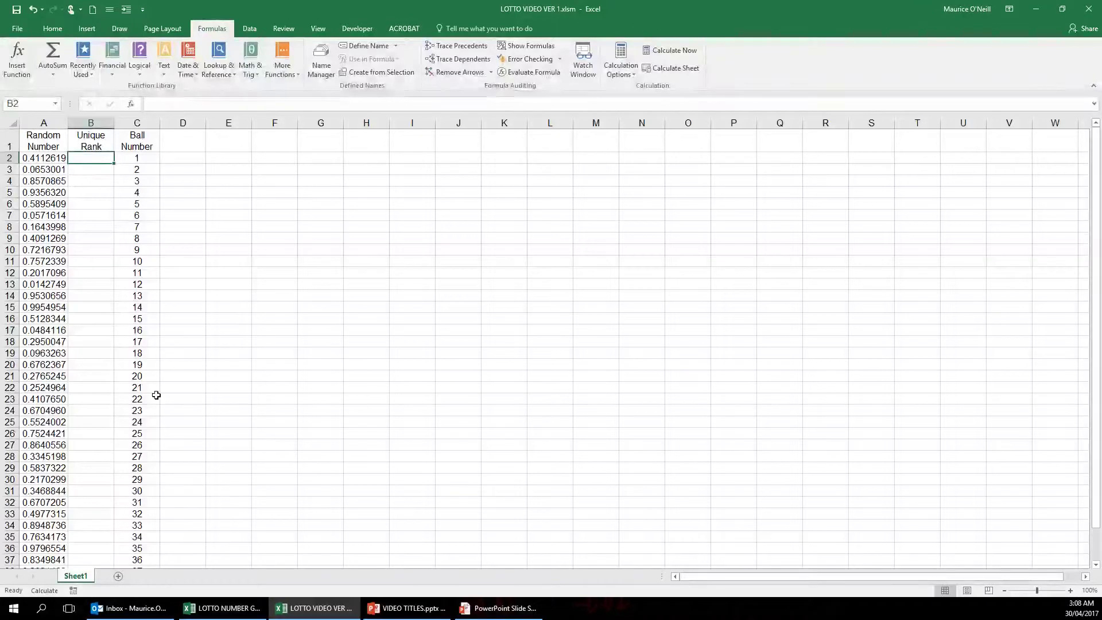
pyautogui.write('=')
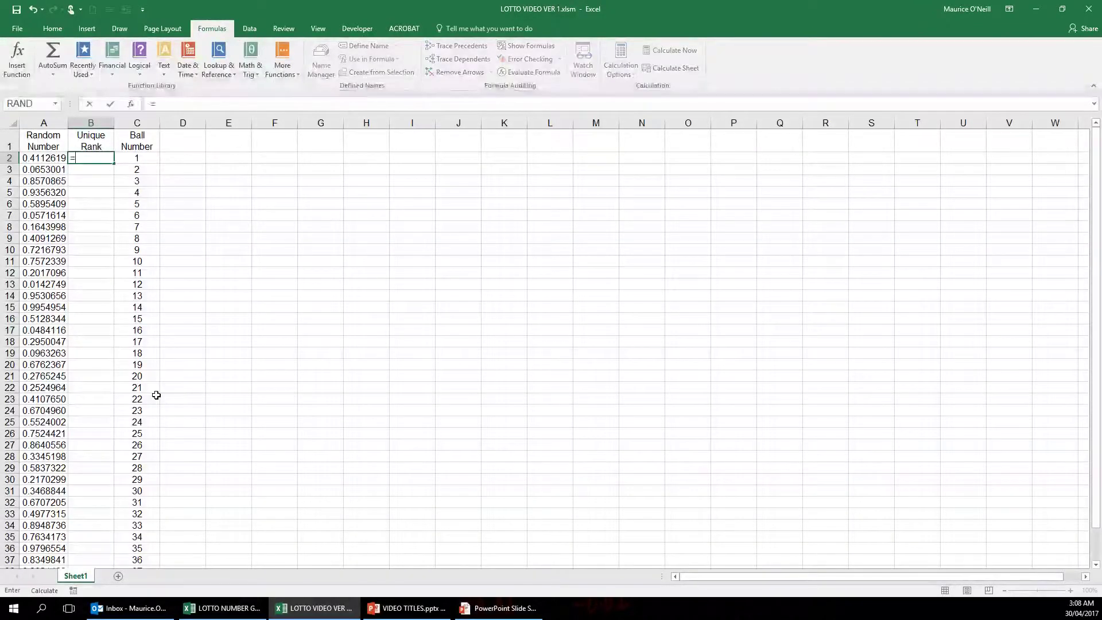
pyautogui.write('rank')
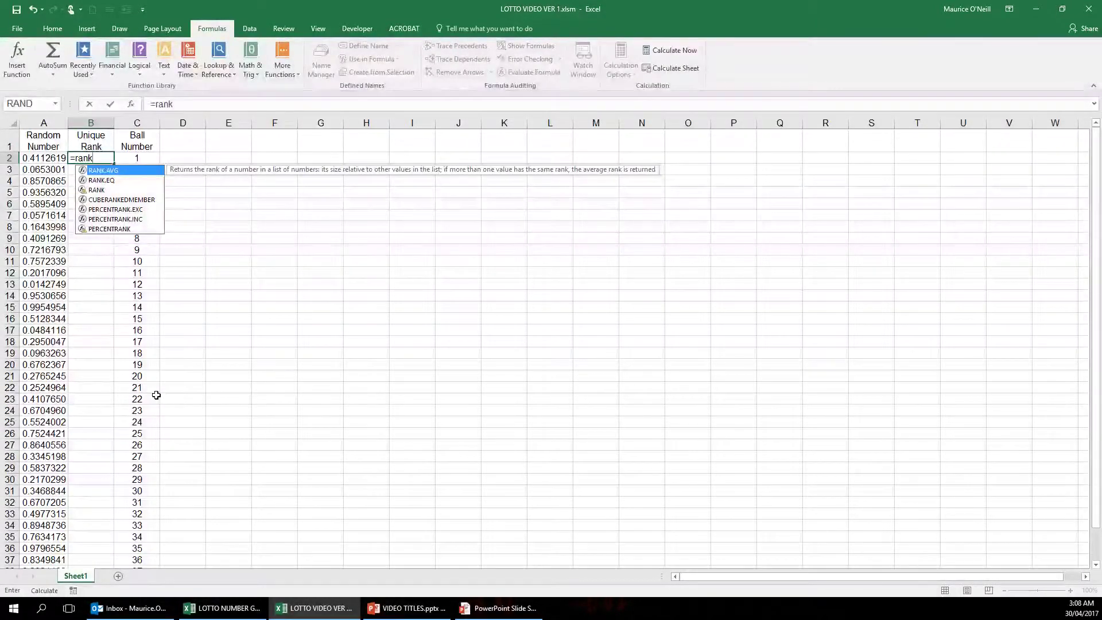
pyautogui.write('(')
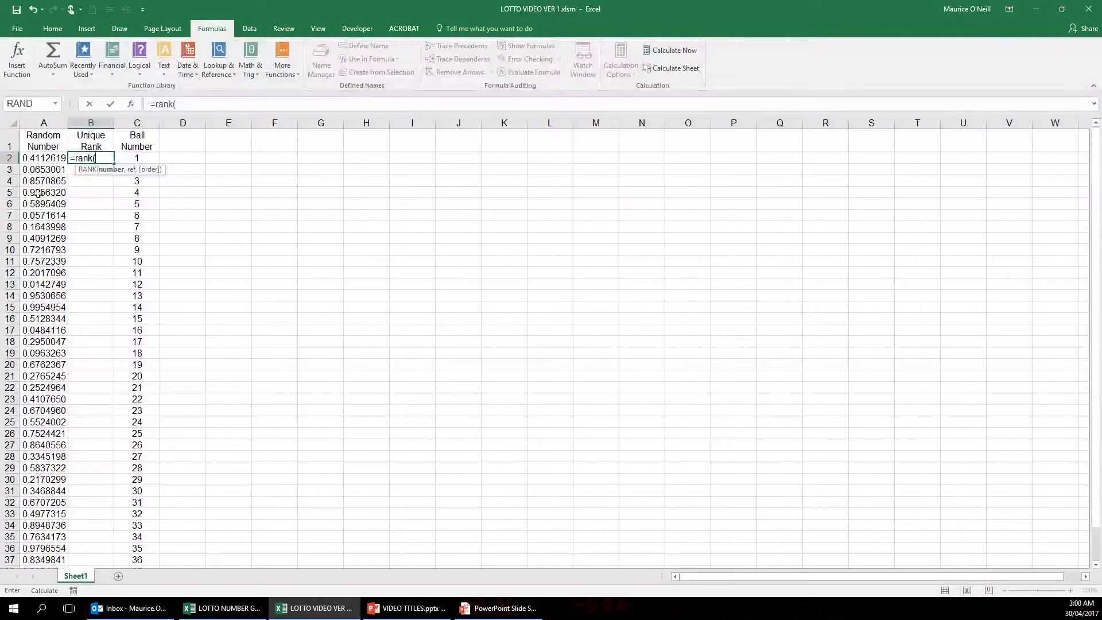
pyautogui.click(36, 157)
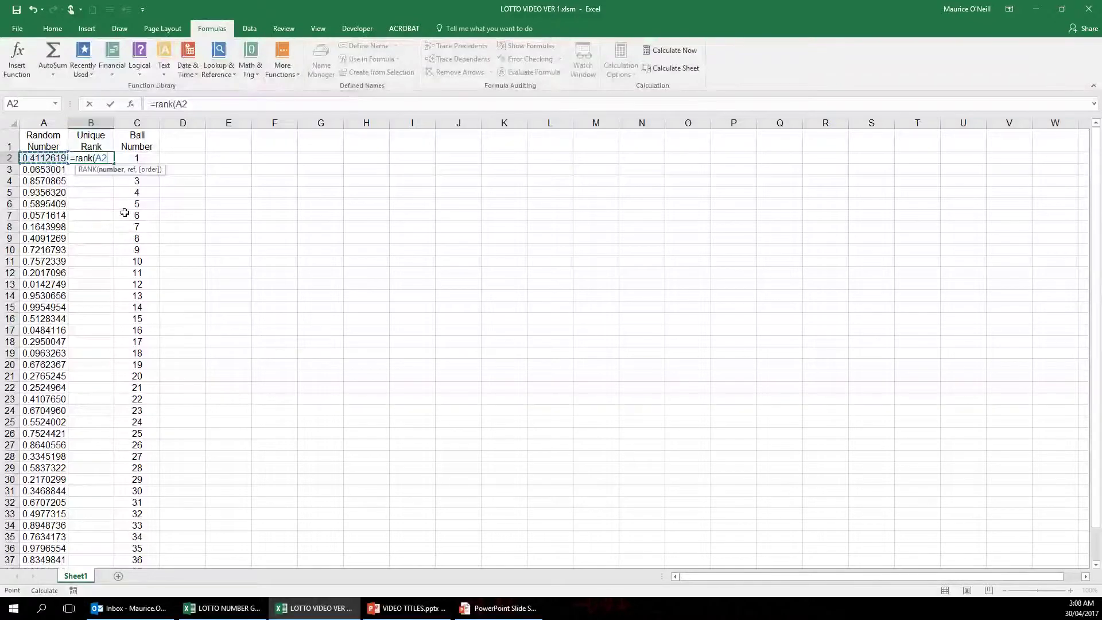
pyautogui.click(98, 159)
pyautogui.write('$')
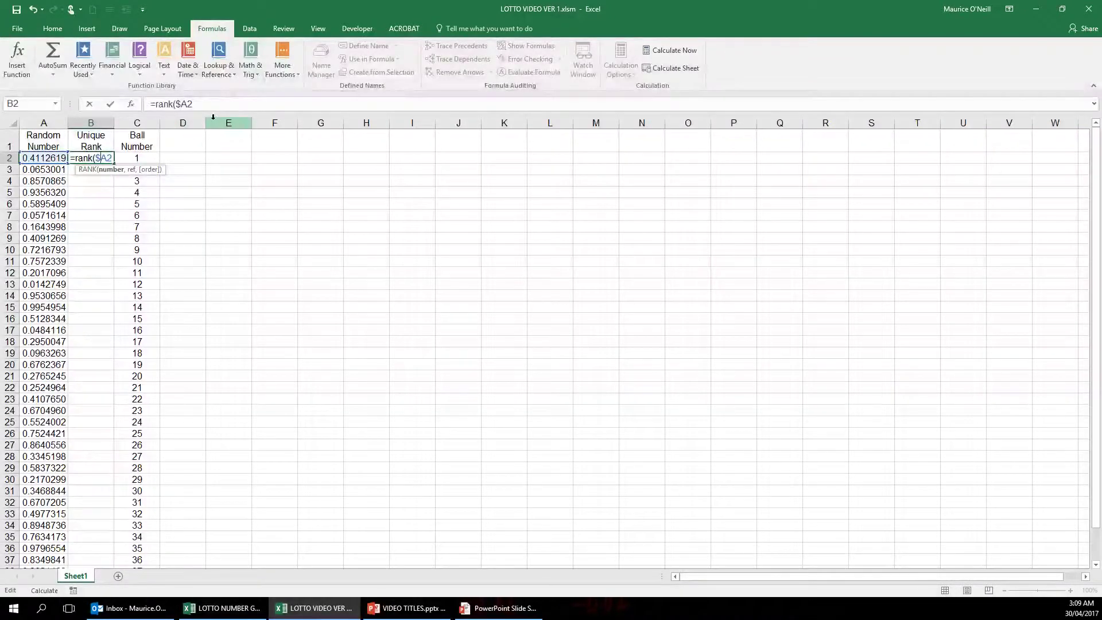
pyautogui.click(194, 106)
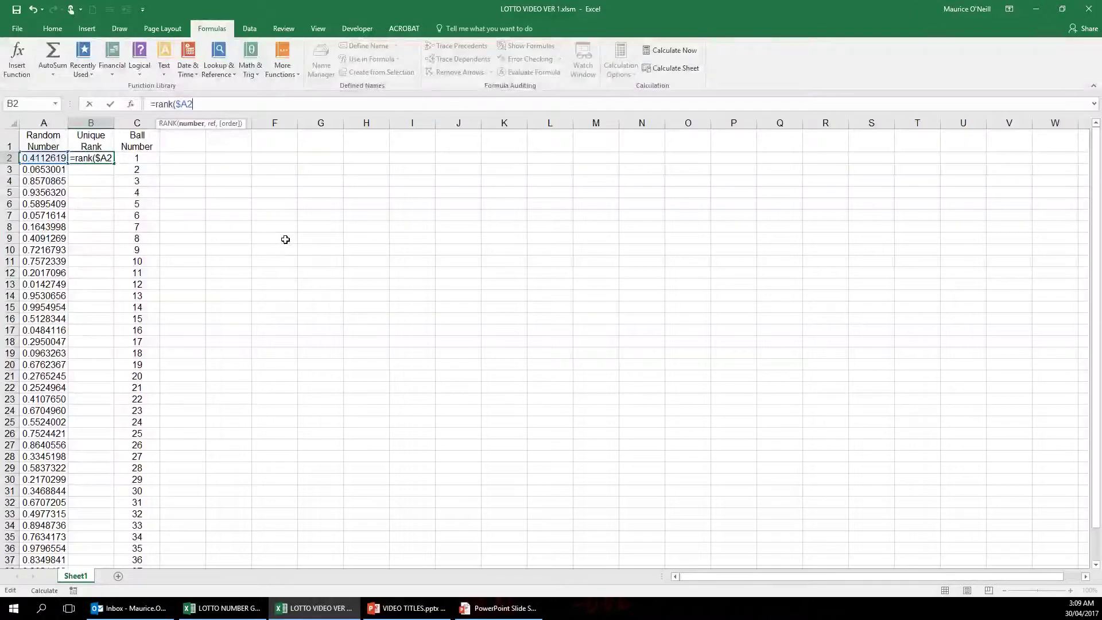
pyautogui.write(',')
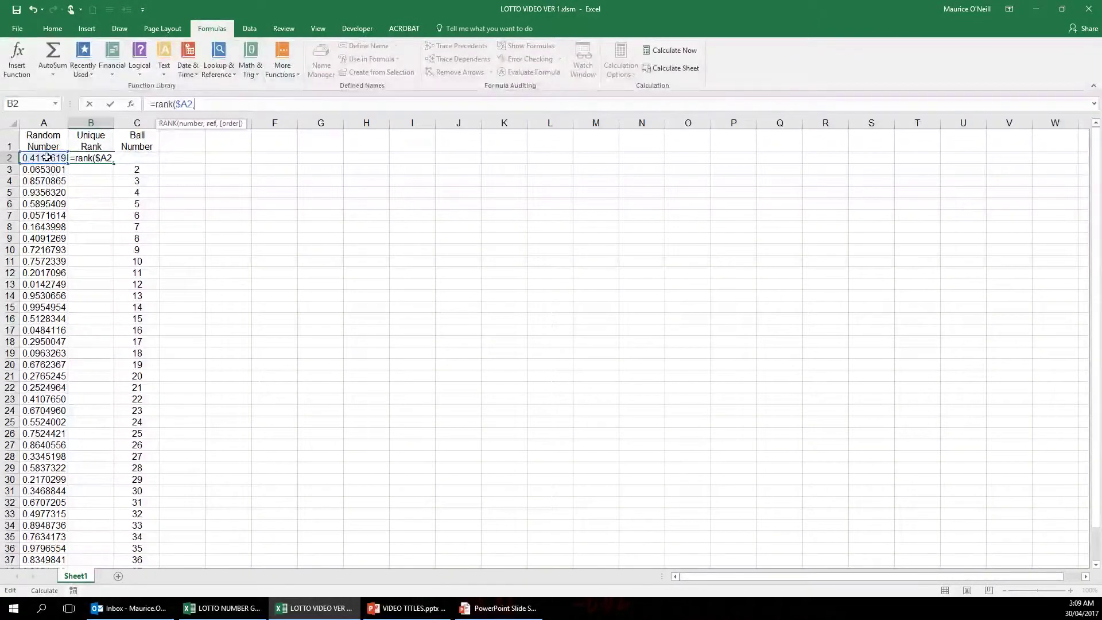
# Step: Complete the RANK formula in B2 with the absolute range $A$2:$A$41 as its reference list
pyautogui.moveTo(47, 157); pyautogui.dragTo(36, 456)
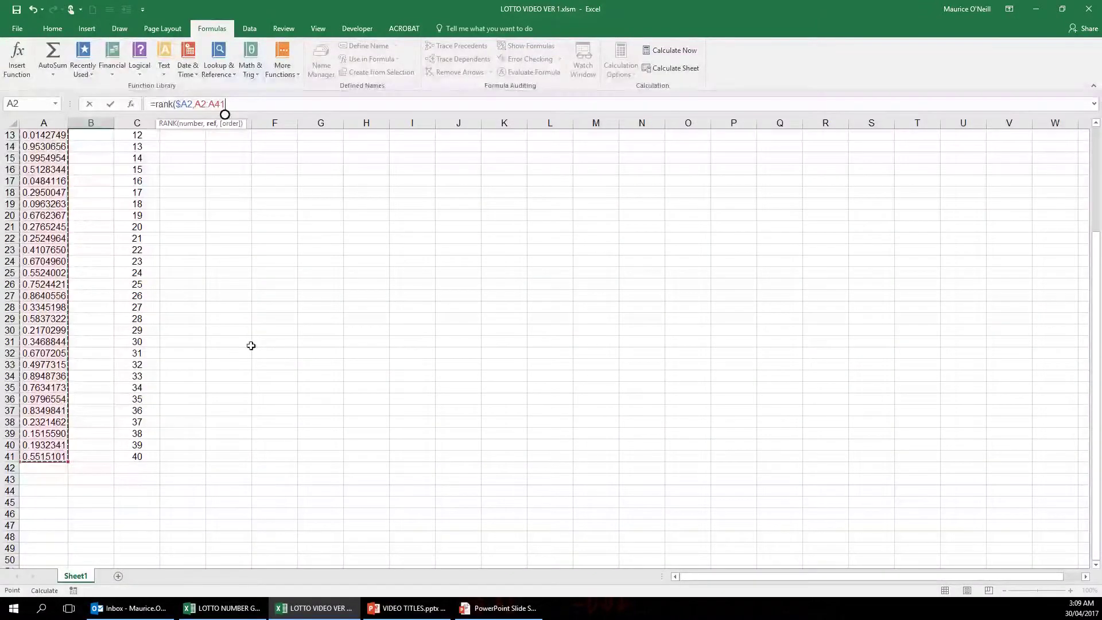
pyautogui.click(199, 105)
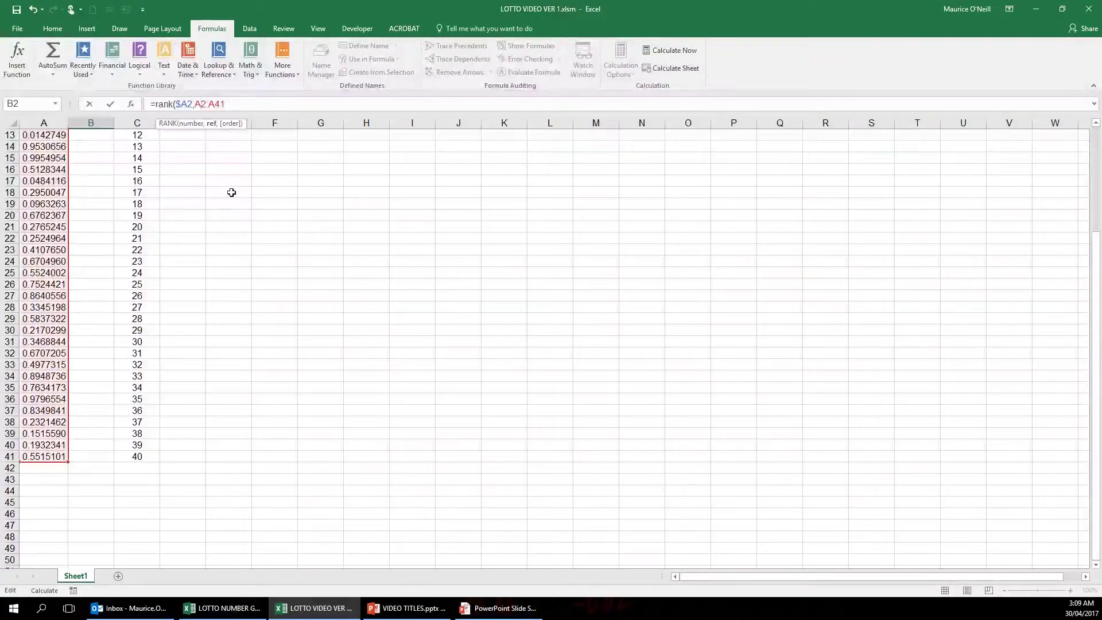
pyautogui.press('F4')
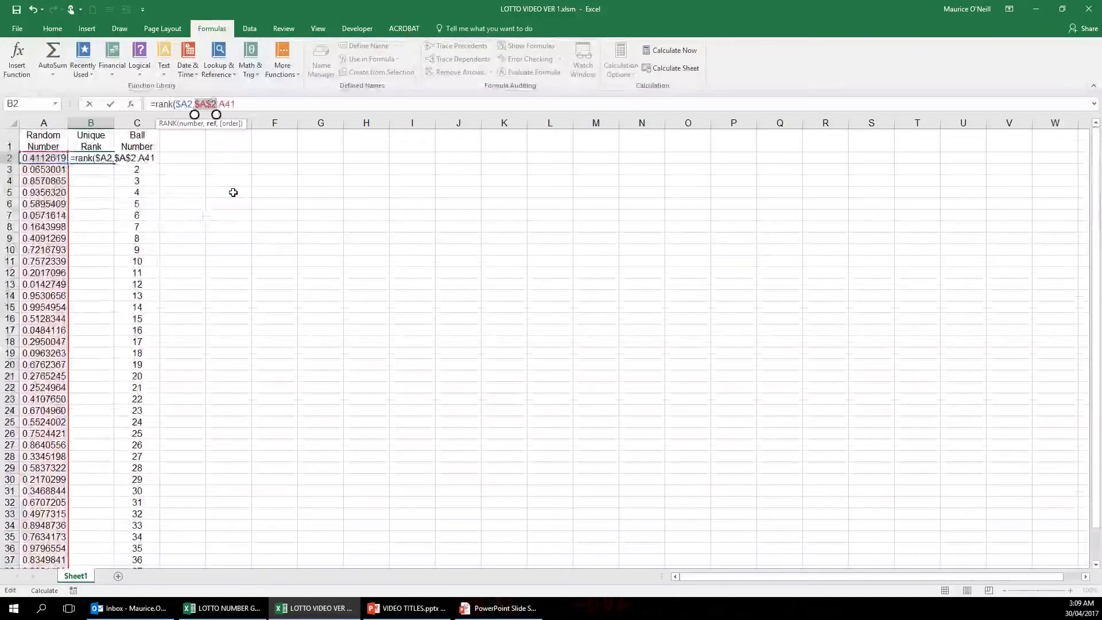
pyautogui.click(226, 104)
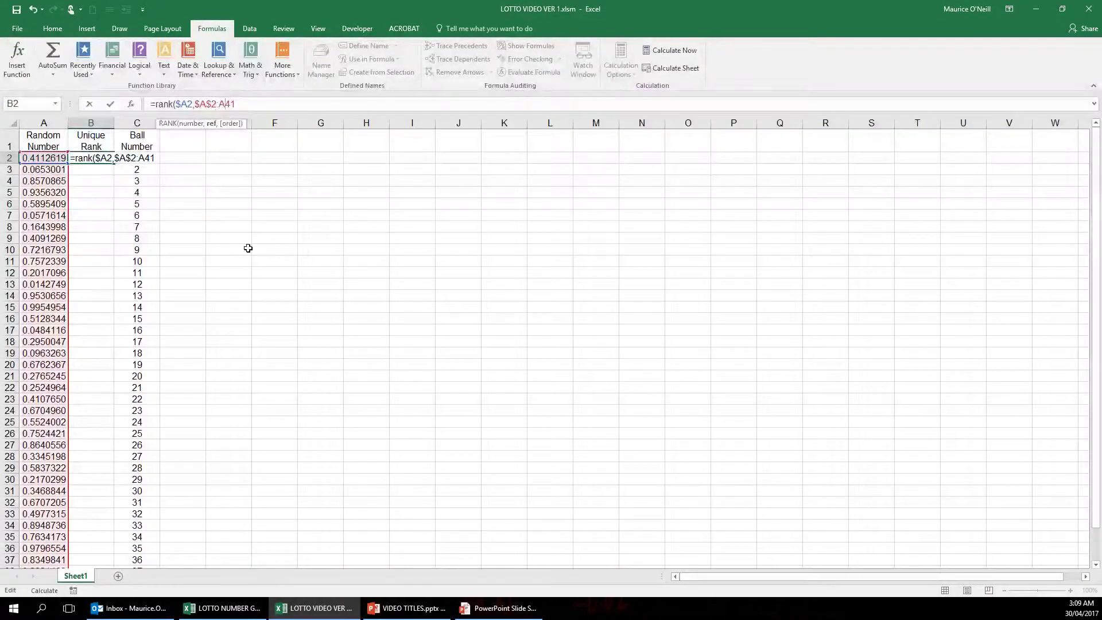
pyautogui.press('F4')
pyautogui.click(251, 107)
pyautogui.press('BackSpace')
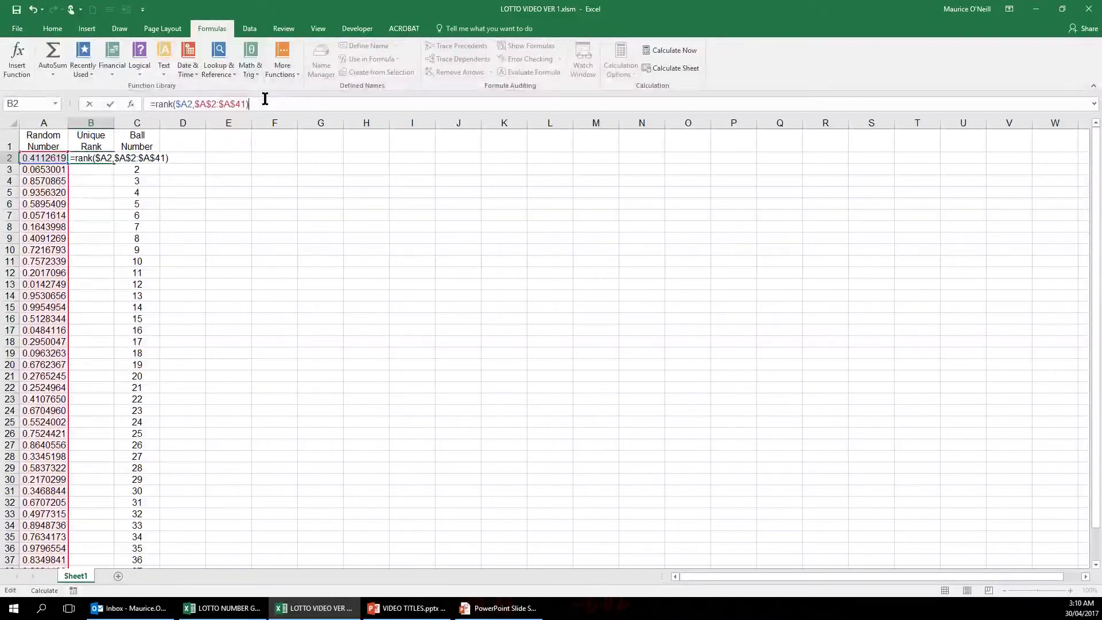
pyautogui.press('Return')
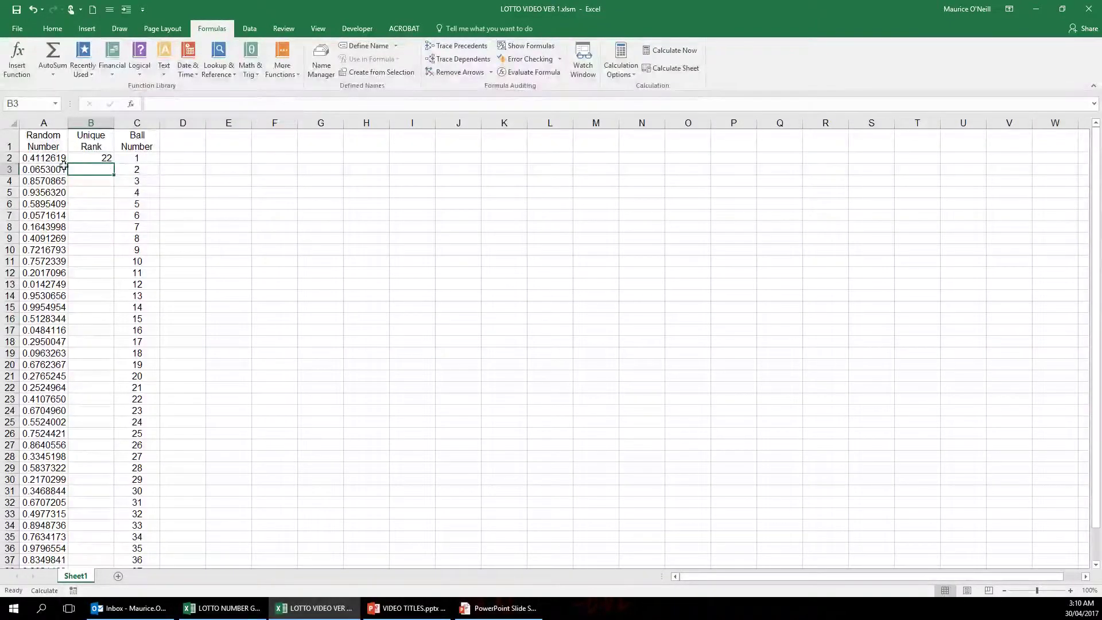
# Step: Centre the rank in cell B2 horizontally and align it to the middle vertically
pyautogui.click(103, 162)
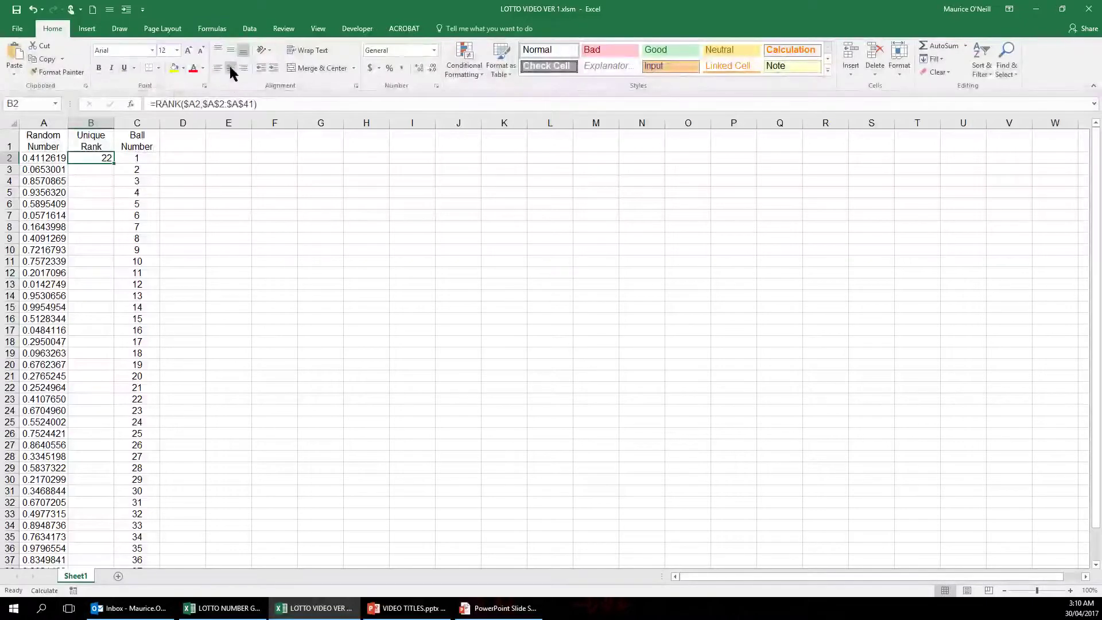
pyautogui.click(231, 49)
pyautogui.click(231, 67)
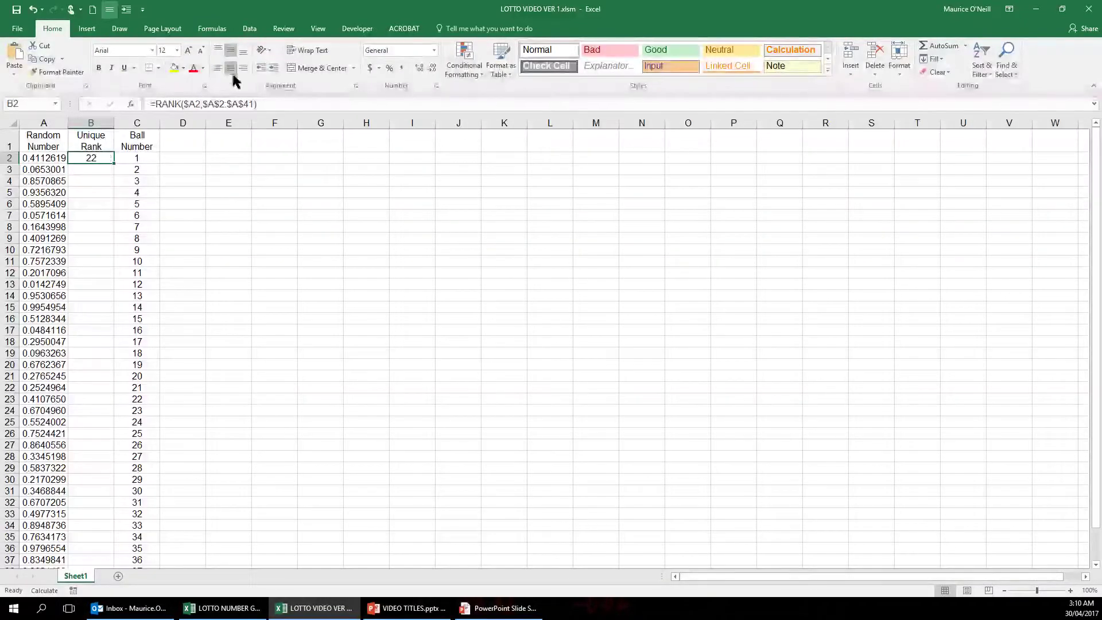
pyautogui.click(263, 173)
# Step: Extend the RANK formula in cell B2 by adding a COUNTIF function with a plus sign
pyautogui.click(95, 158)
pyautogui.click(272, 106)
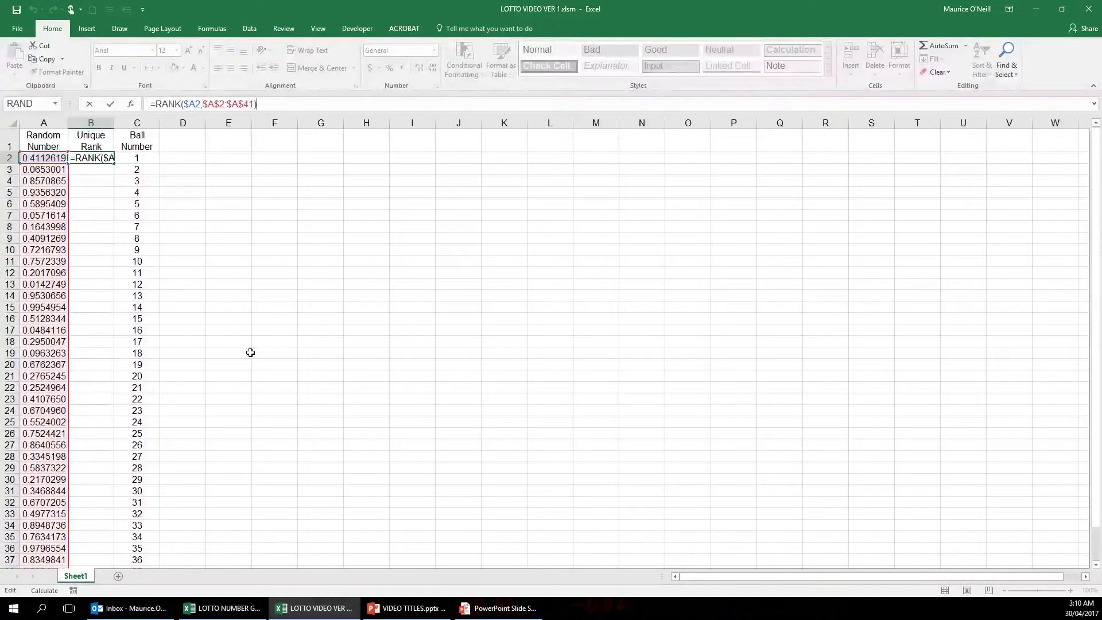
pyautogui.write('+co')
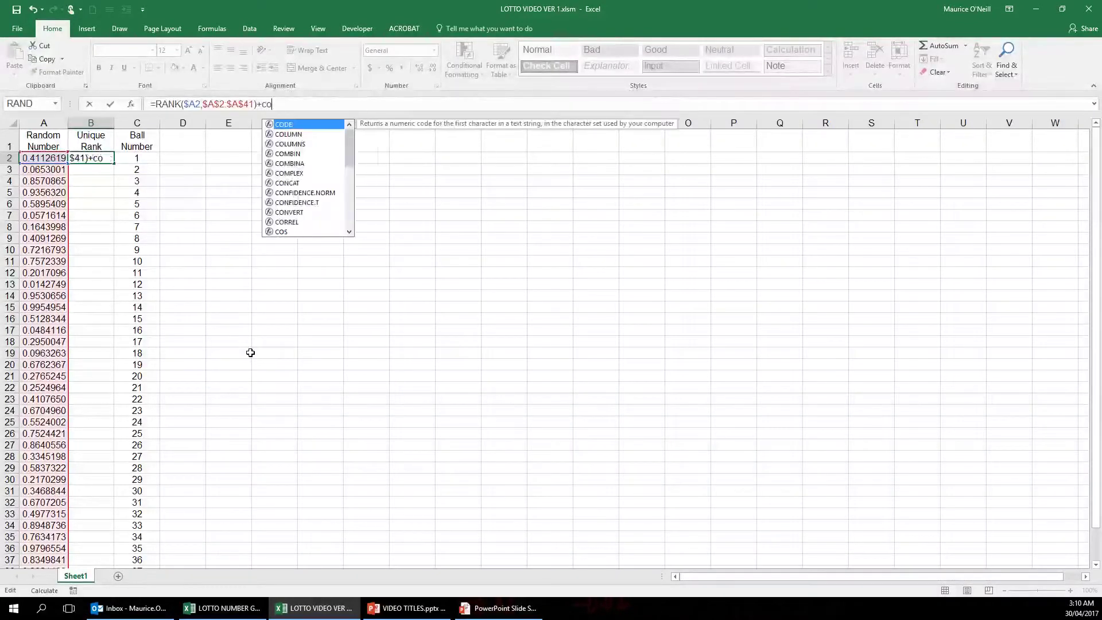
pyautogui.write('unti')
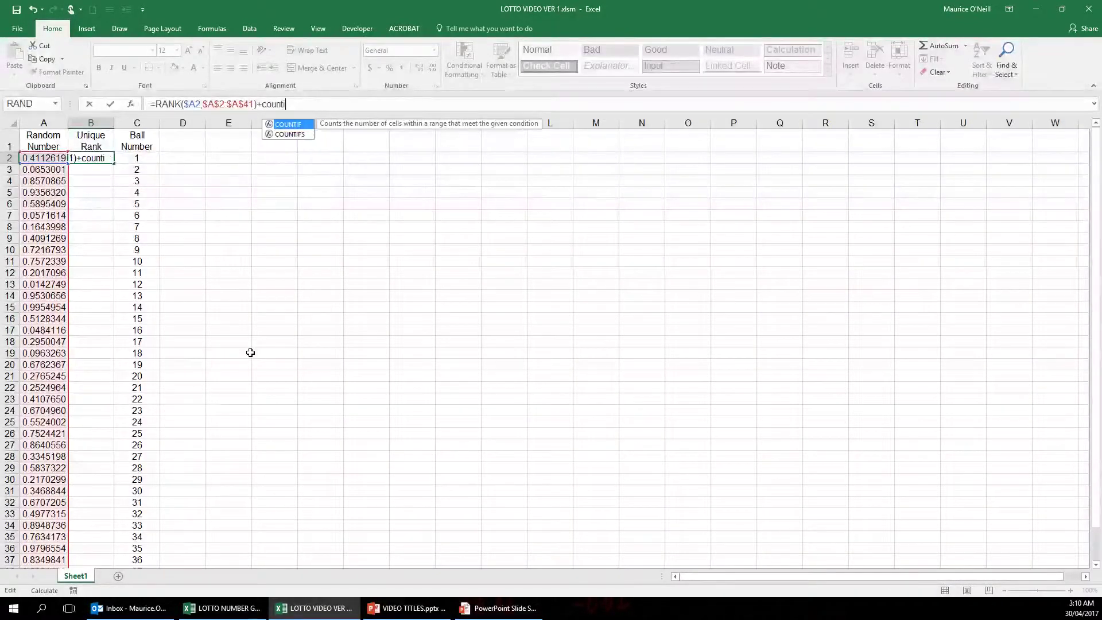
pyautogui.write('f')
pyautogui.write('(')
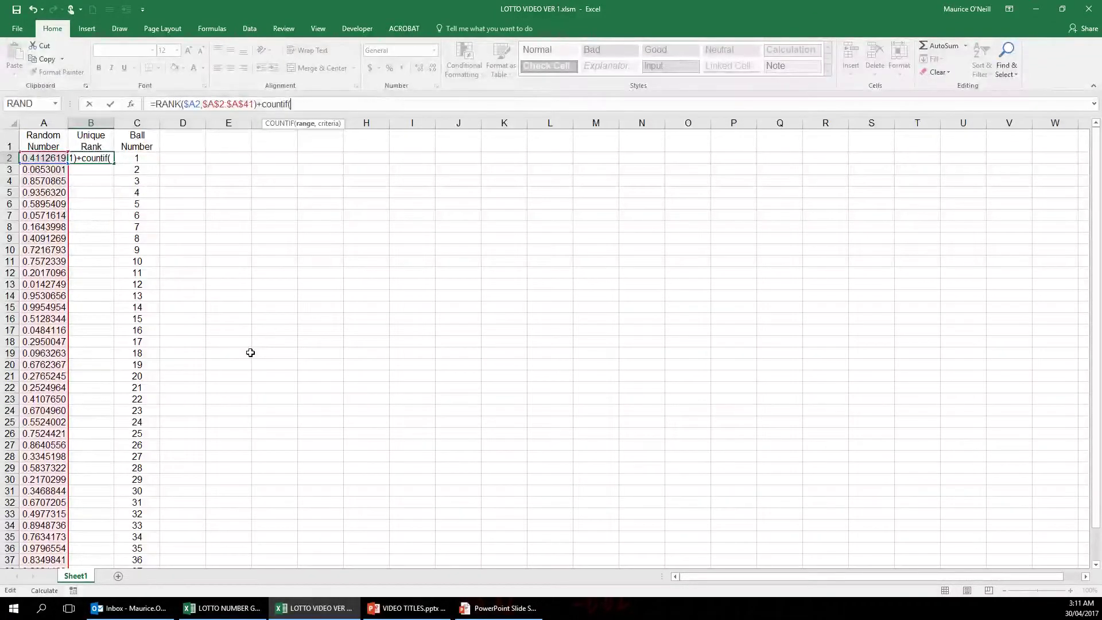
# Step: Give the COUNTIF in cell B2 the expanding range B$1:B1
pyautogui.write('b')
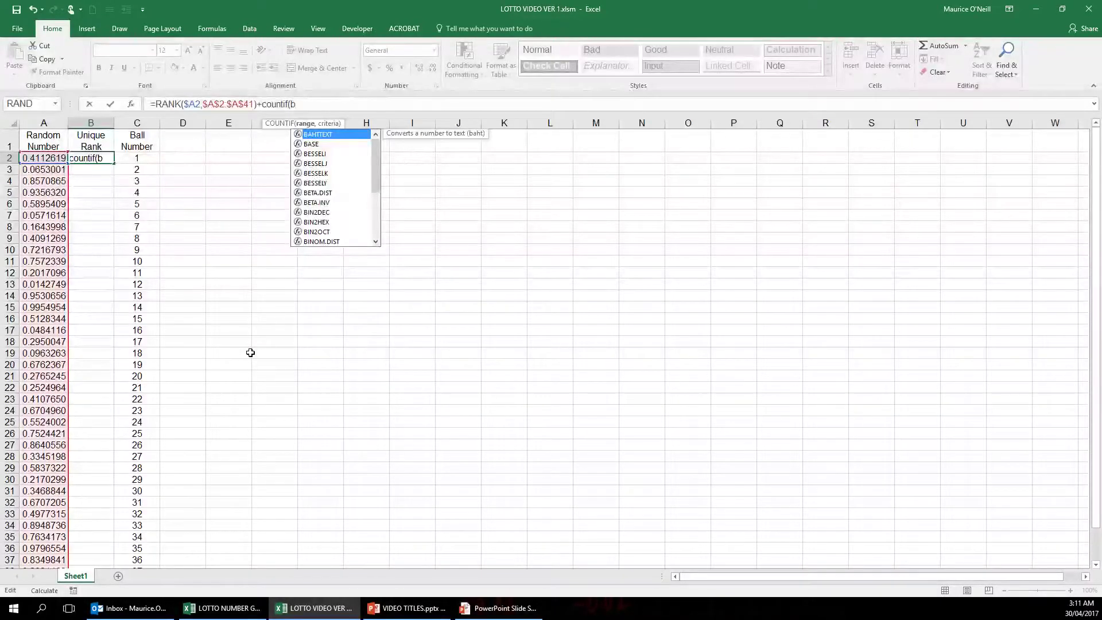
pyautogui.press('BackSpace')
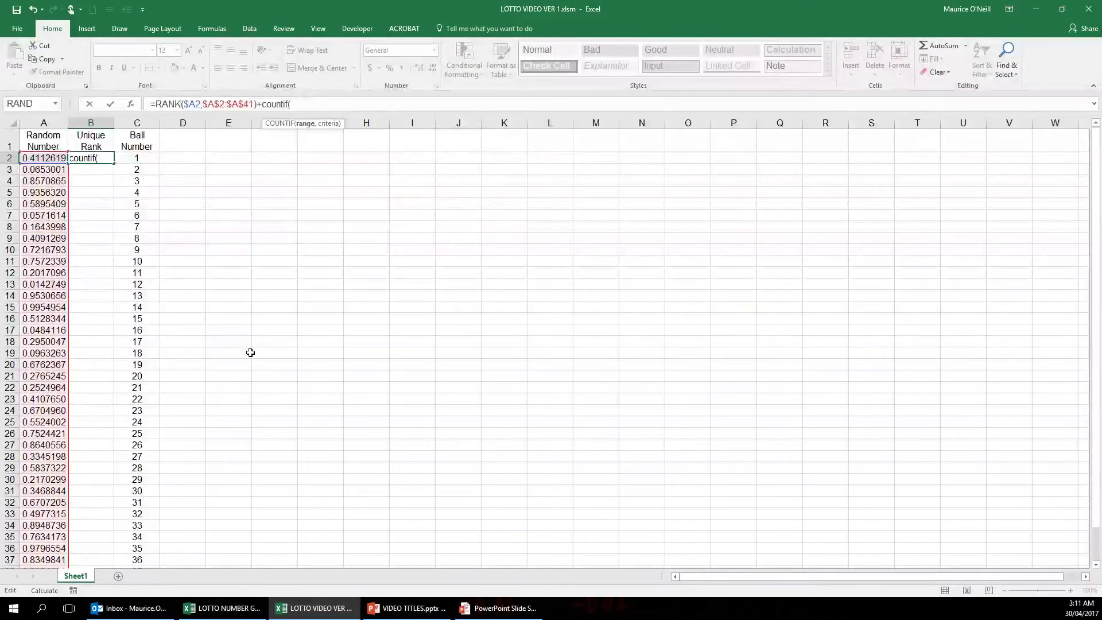
pyautogui.write('b')
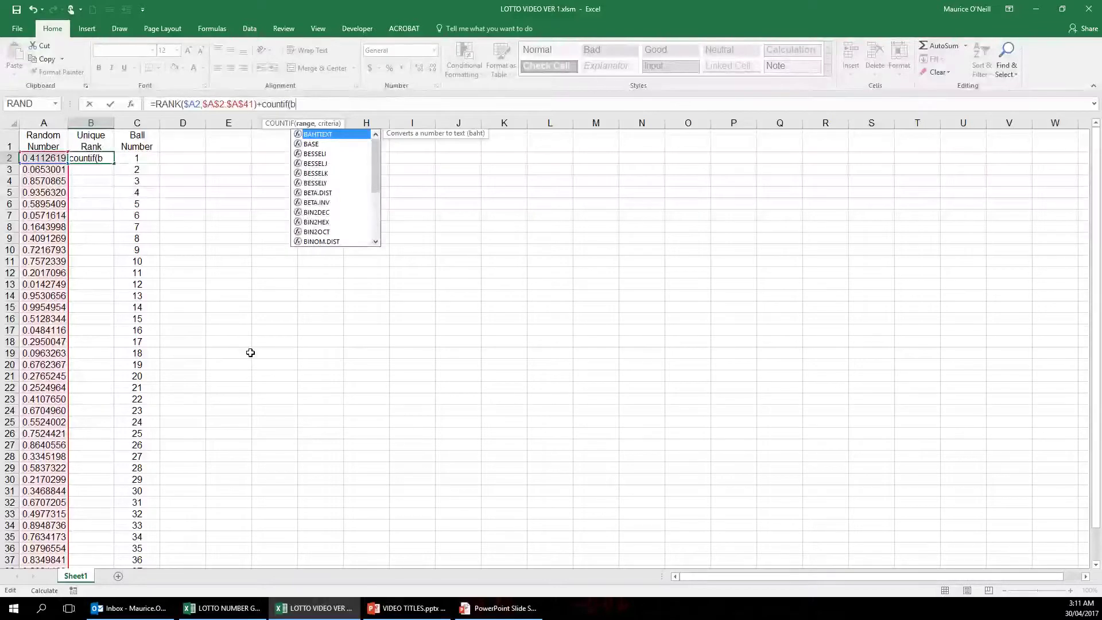
pyautogui.write('$')
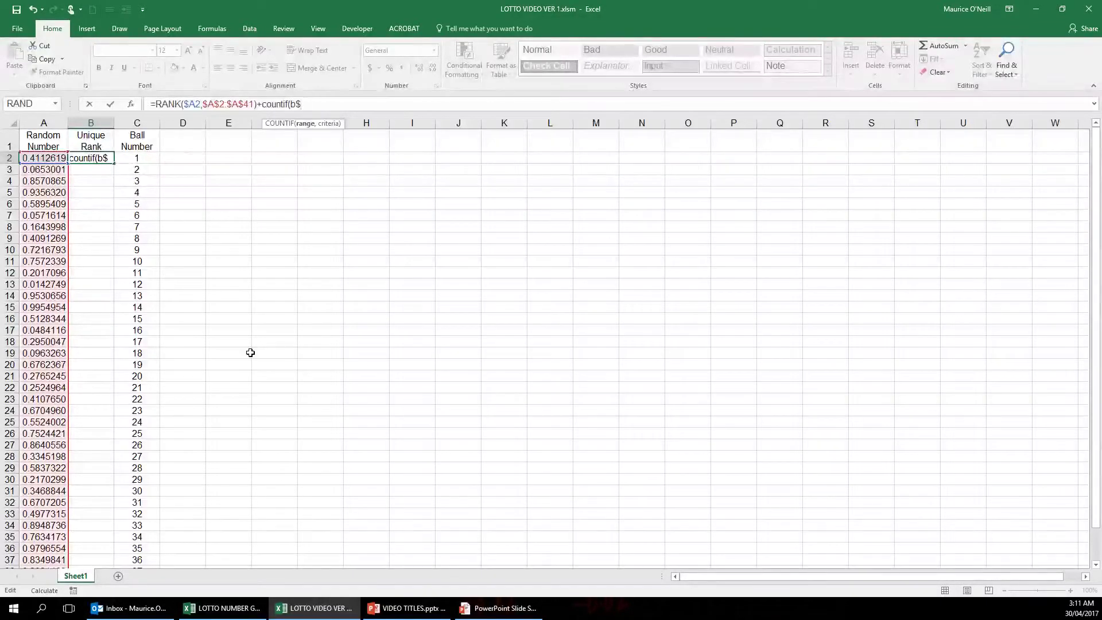
pyautogui.write('1')
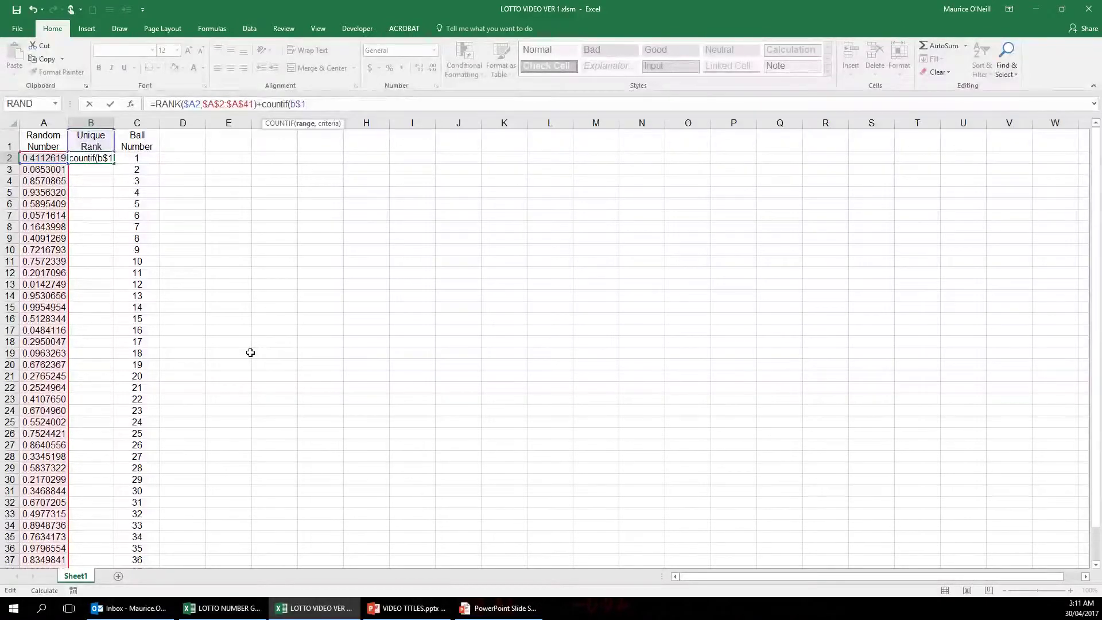
pyautogui.write(':b')
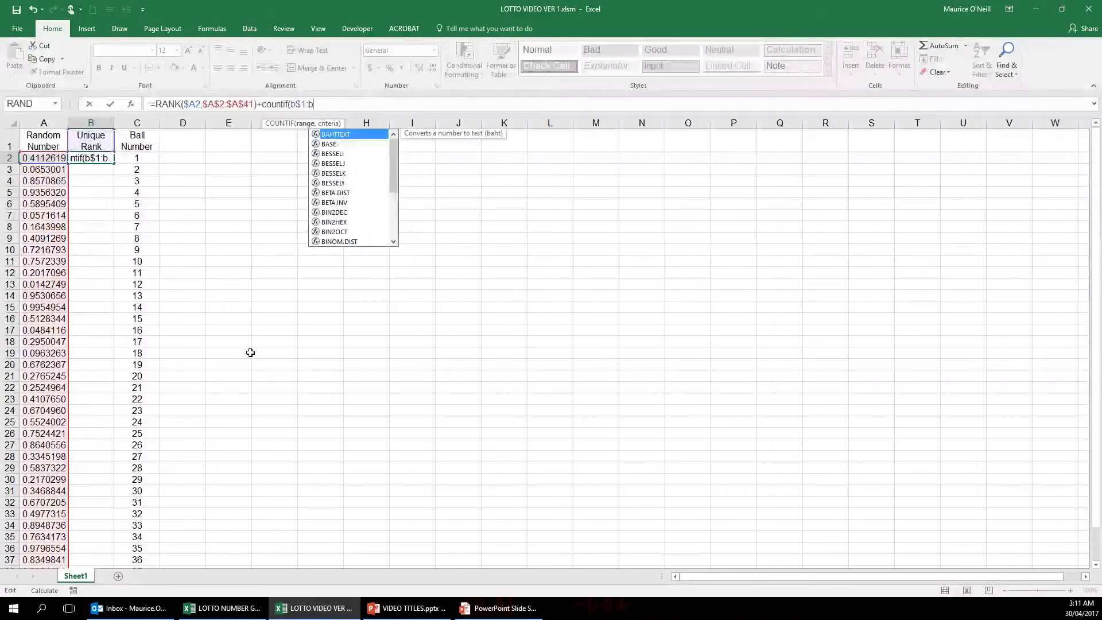
pyautogui.press('Escape')
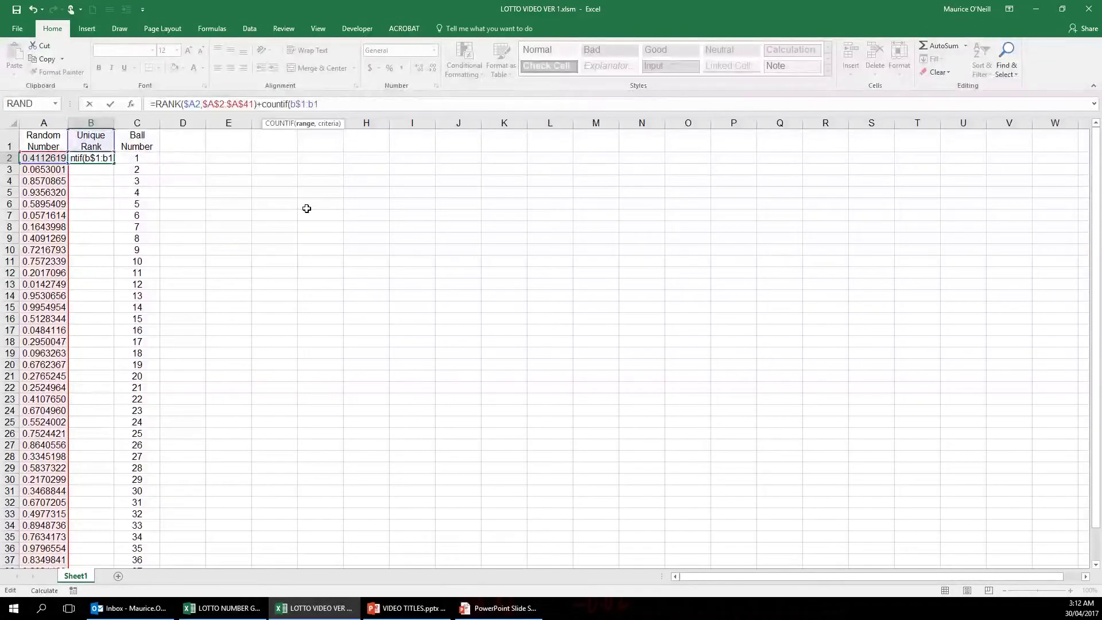
# Step: Set B1 as the COUNTIF criteria in cell B2, subtract 1 at the end and enter the formula
pyautogui.write(',')
pyautogui.write('B')
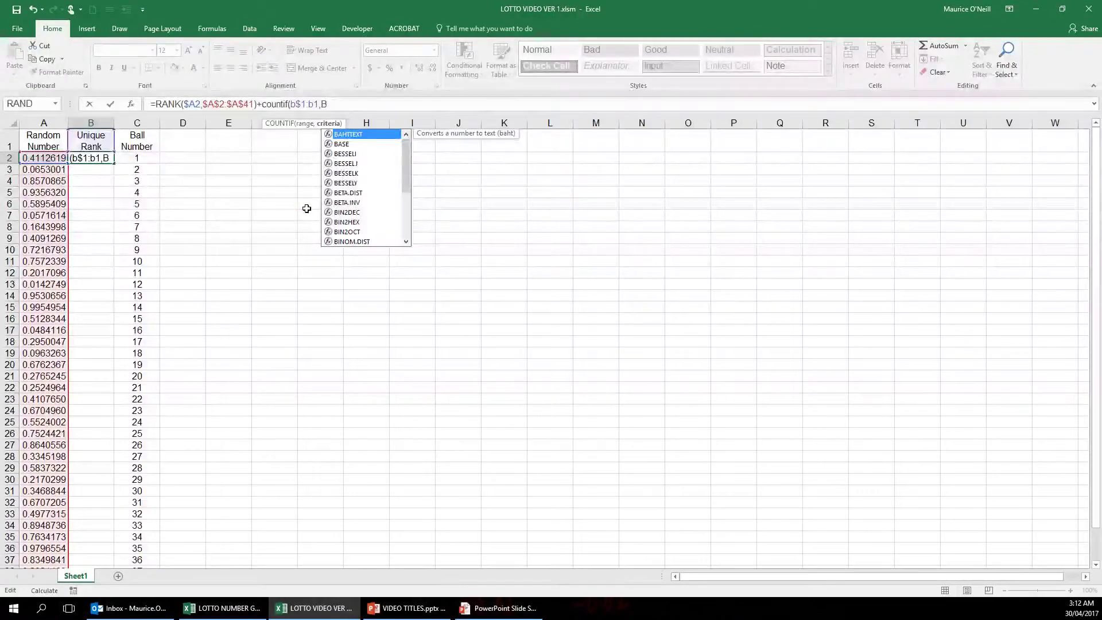
pyautogui.write('1')
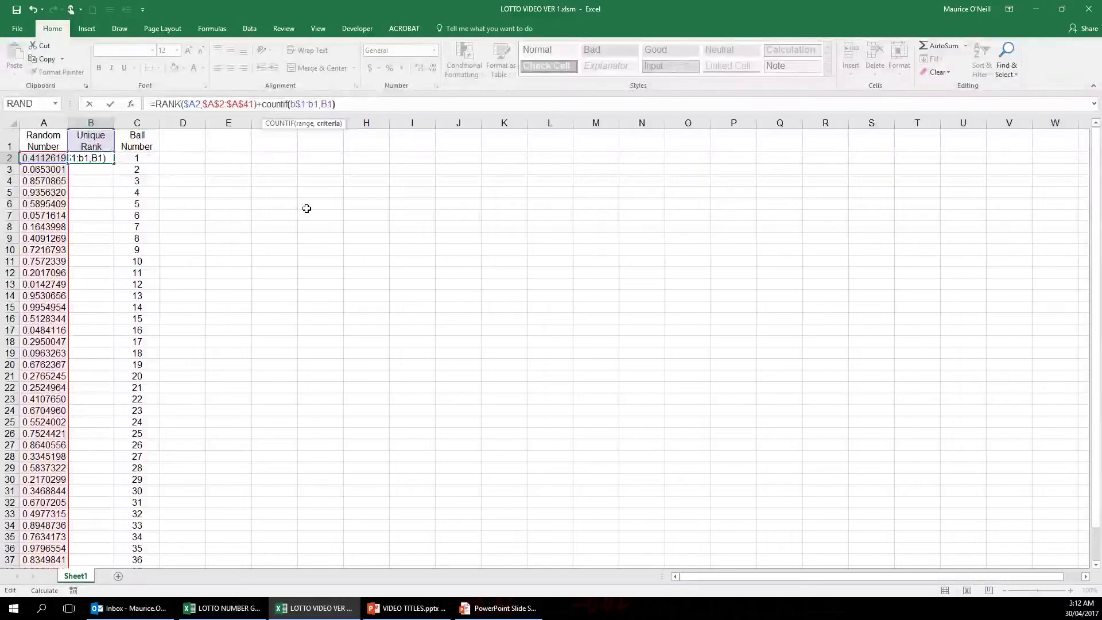
pyautogui.write(')')
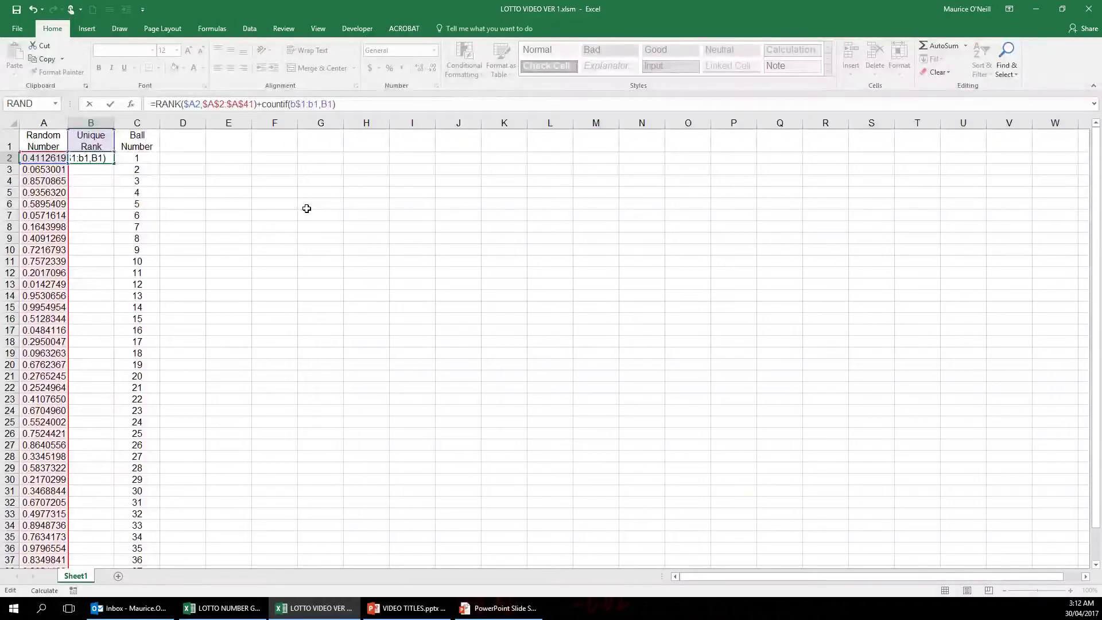
pyautogui.write('-1')
pyautogui.press('Return')
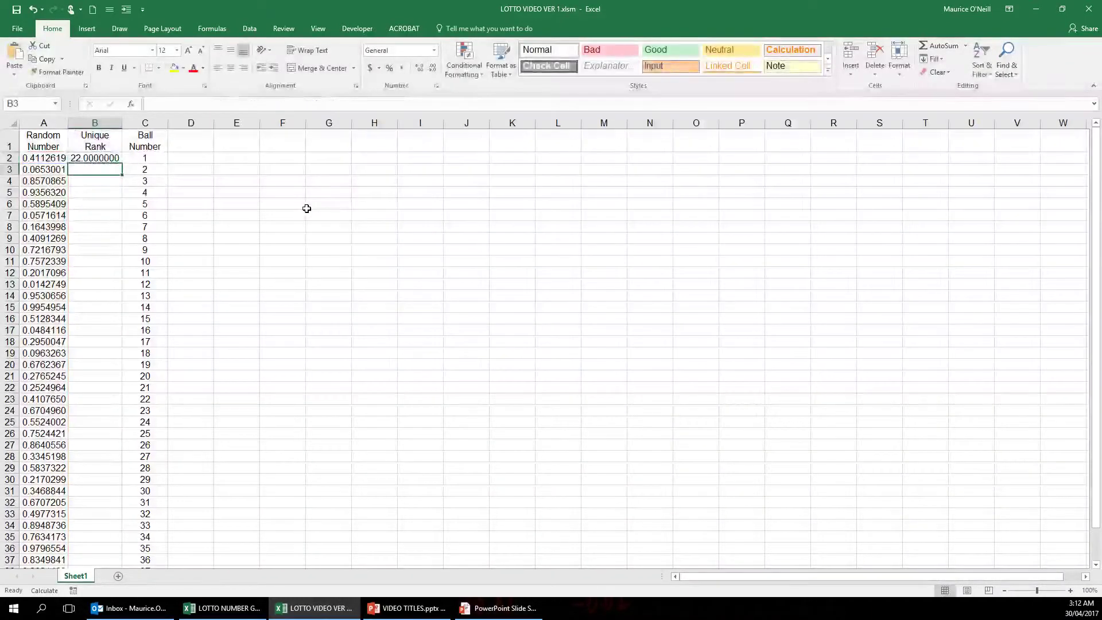
# Step: Reduce the number format of cell B2 to no decimal places
pyautogui.click(98, 156)
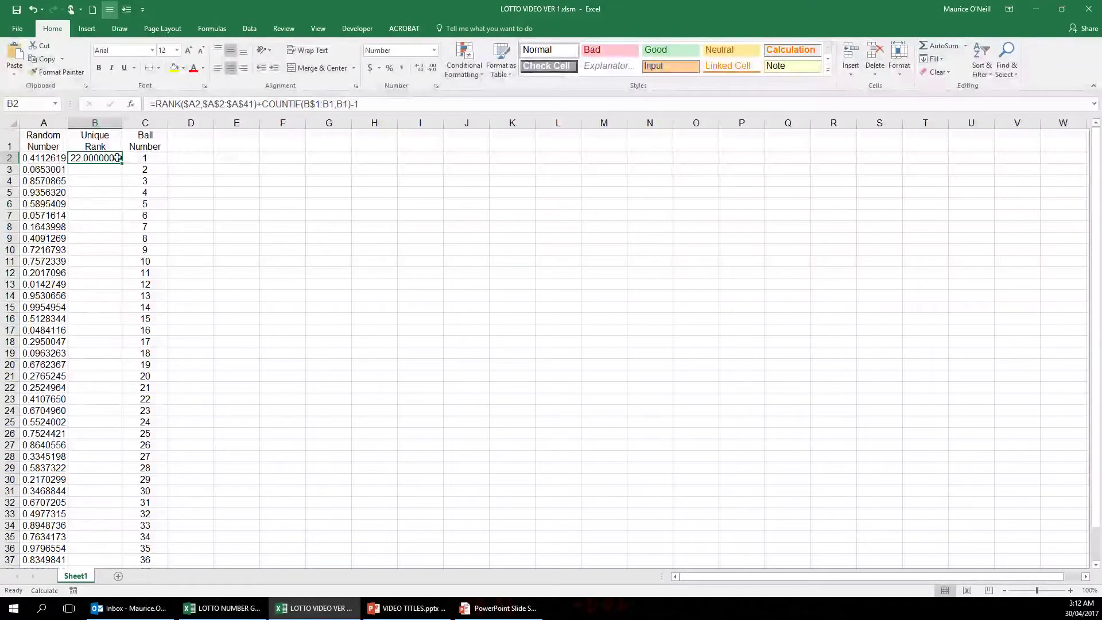
pyautogui.click(434, 71)
pyautogui.click(434, 70)
pyautogui.click(434, 70)
pyautogui.click(434, 70)
pyautogui.click(434, 70)
pyautogui.click(434, 70)
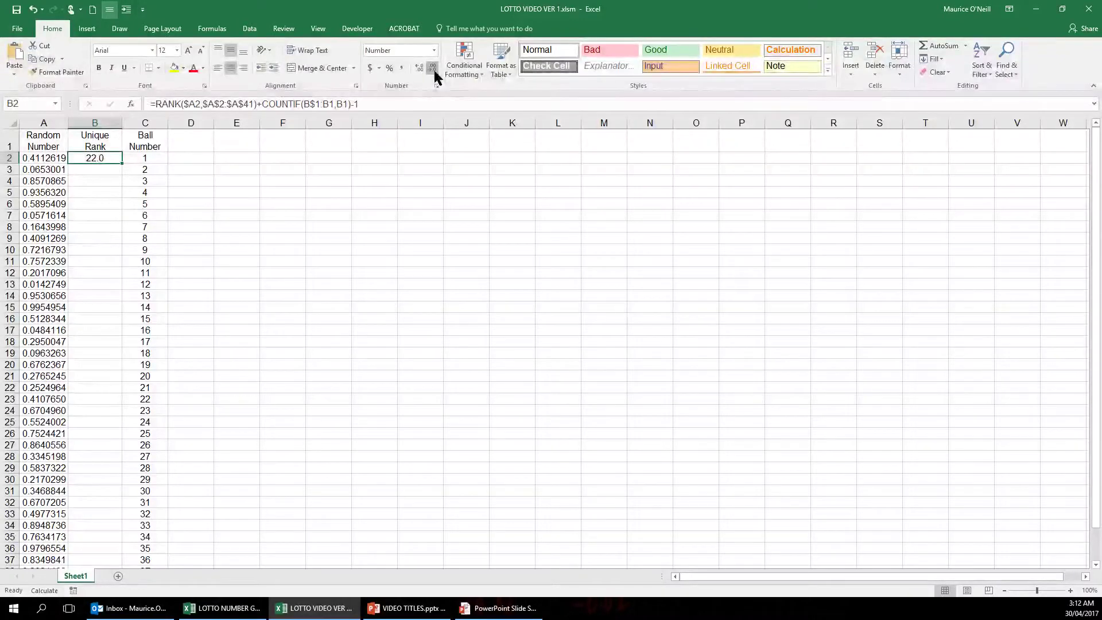
pyautogui.click(434, 70)
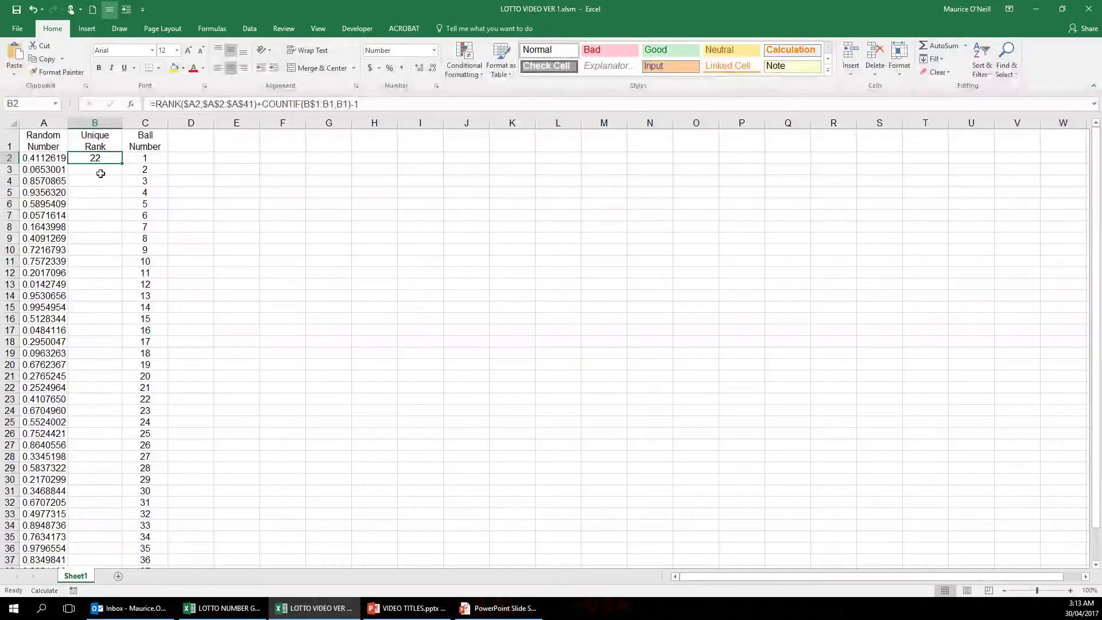
# Step: AutoFit the widths of the Unique Rank and Ball Number columns, B and C
pyautogui.click(95, 122)
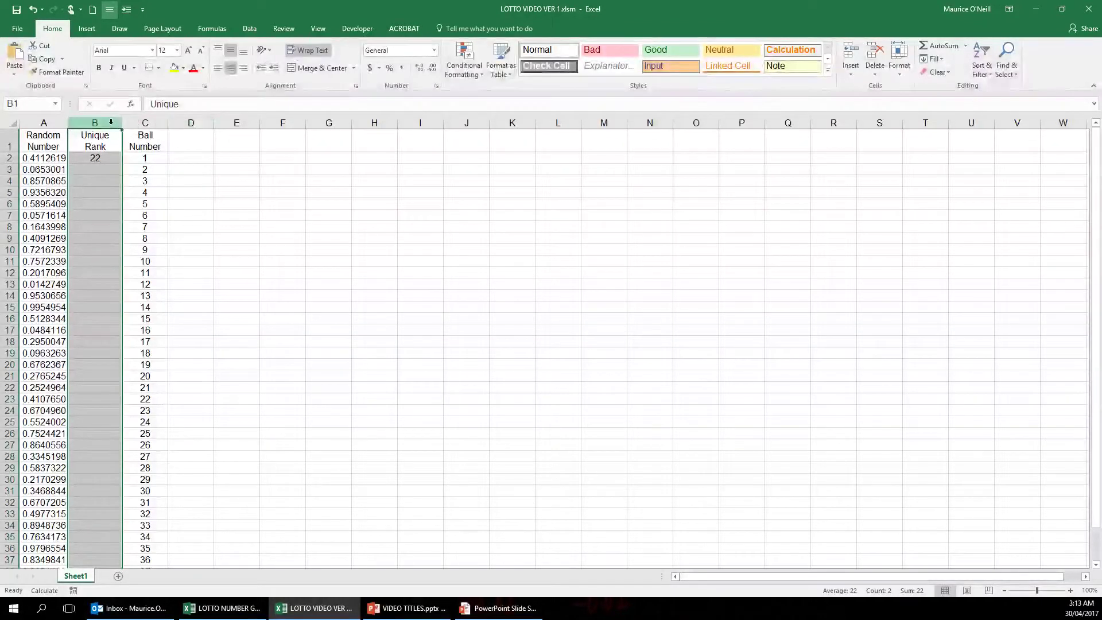
pyautogui.moveTo(111, 123); pyautogui.dragTo(131, 122)
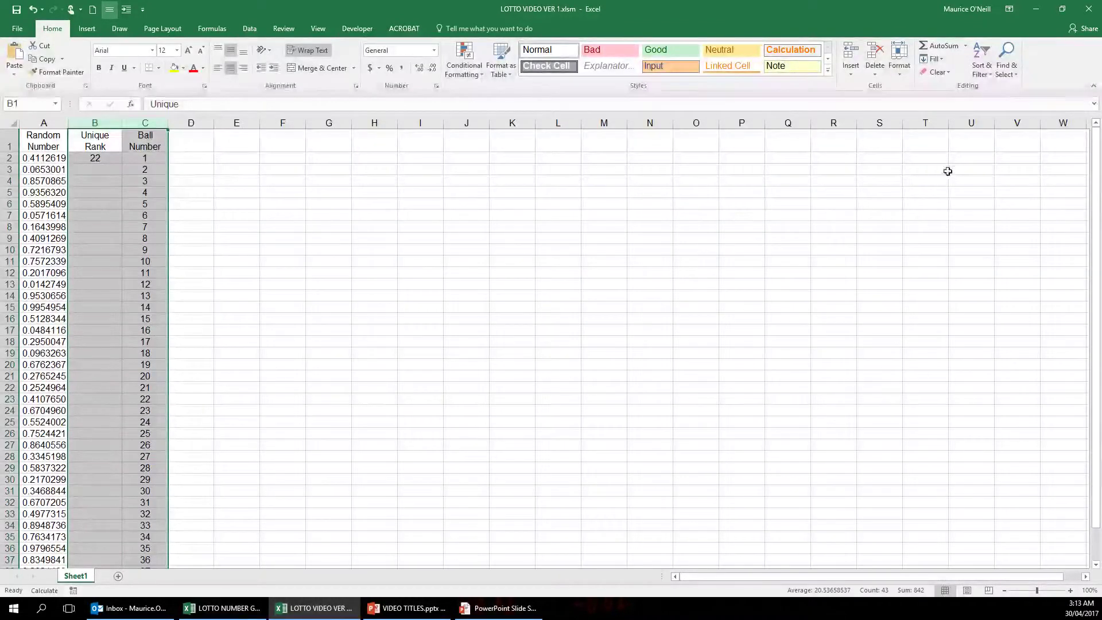
pyautogui.click(899, 71)
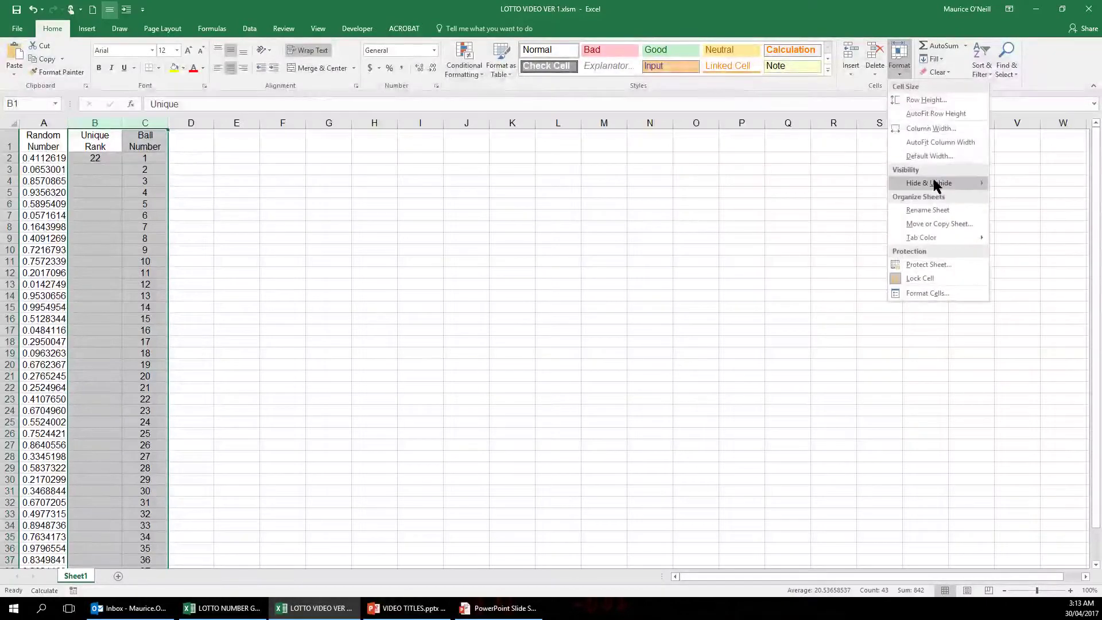
pyautogui.click(939, 143)
pyautogui.click(417, 309)
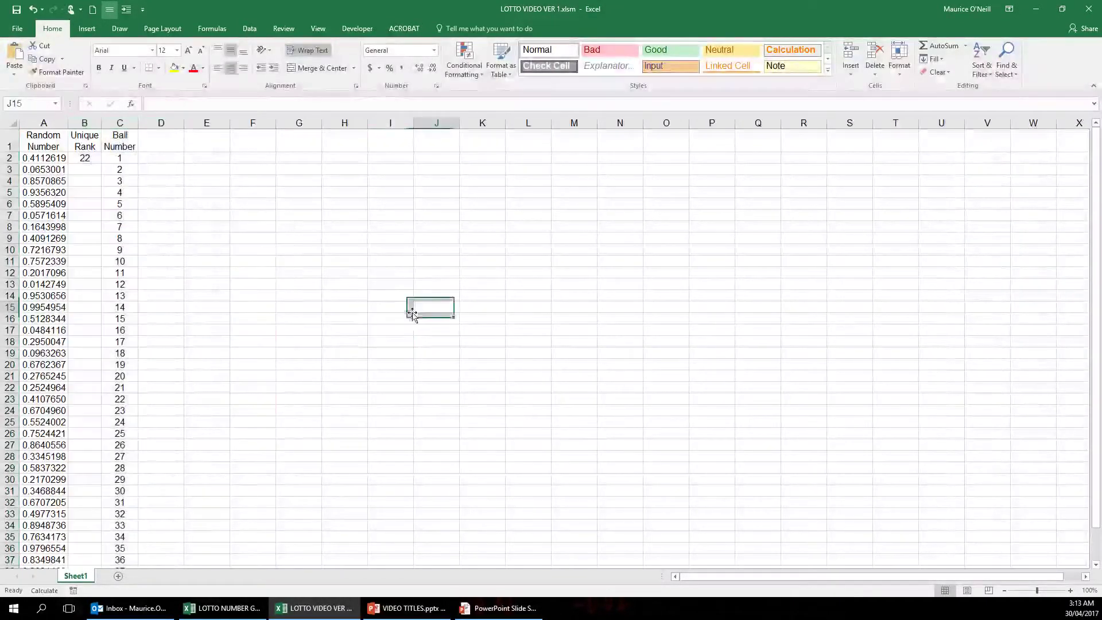
# Step: AutoFit the width of the Random Number column A
pyautogui.click(51, 123)
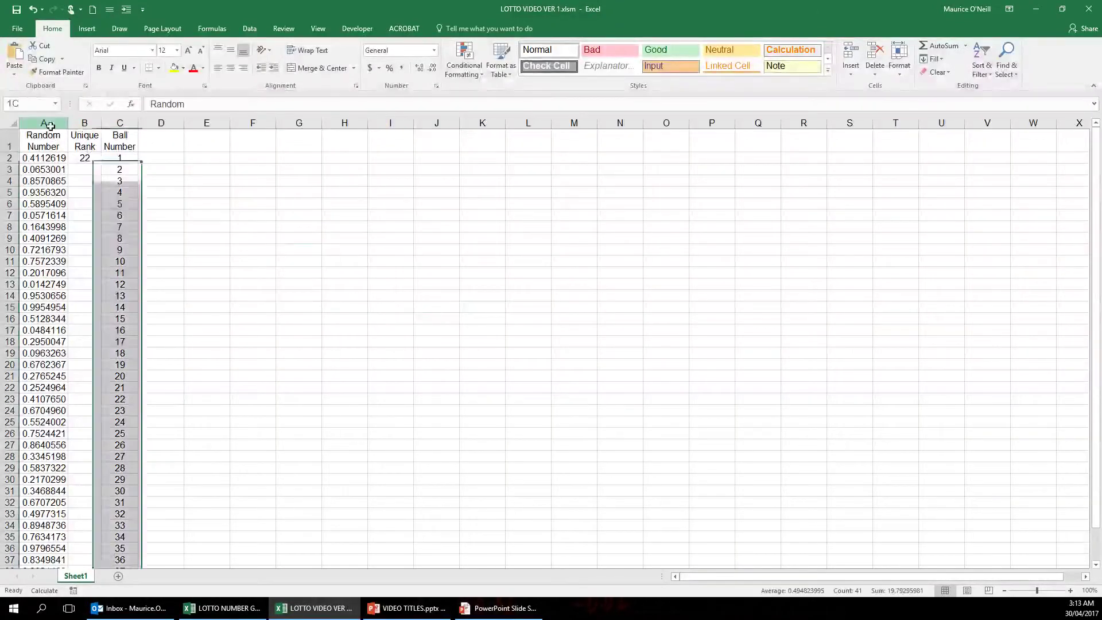
pyautogui.click(899, 72)
pyautogui.click(940, 143)
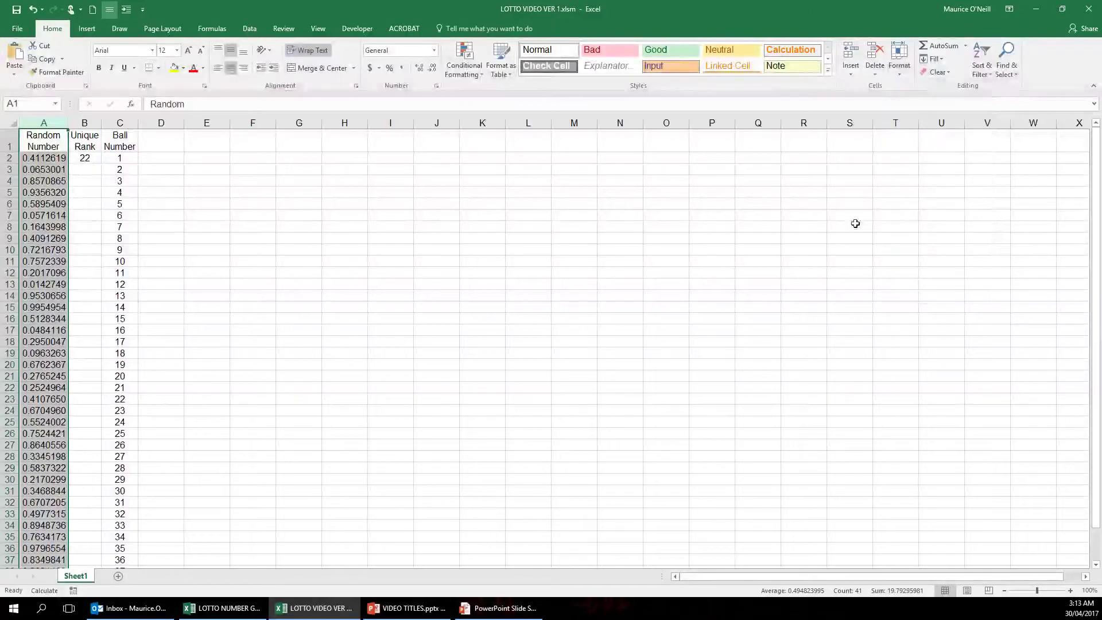
pyautogui.click(446, 276)
# Step: Fill the unique rank formula from cell B2 down to B41 and recalculate the workbook
pyautogui.click(86, 158)
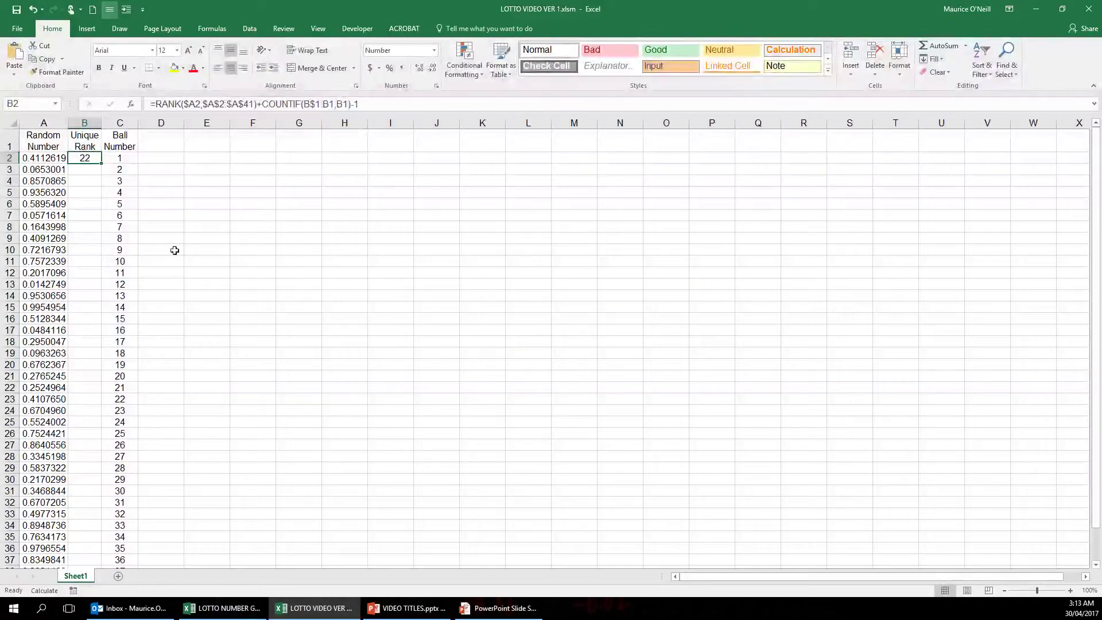
pyautogui.moveTo(101, 163); pyautogui.dragTo(91, 550)
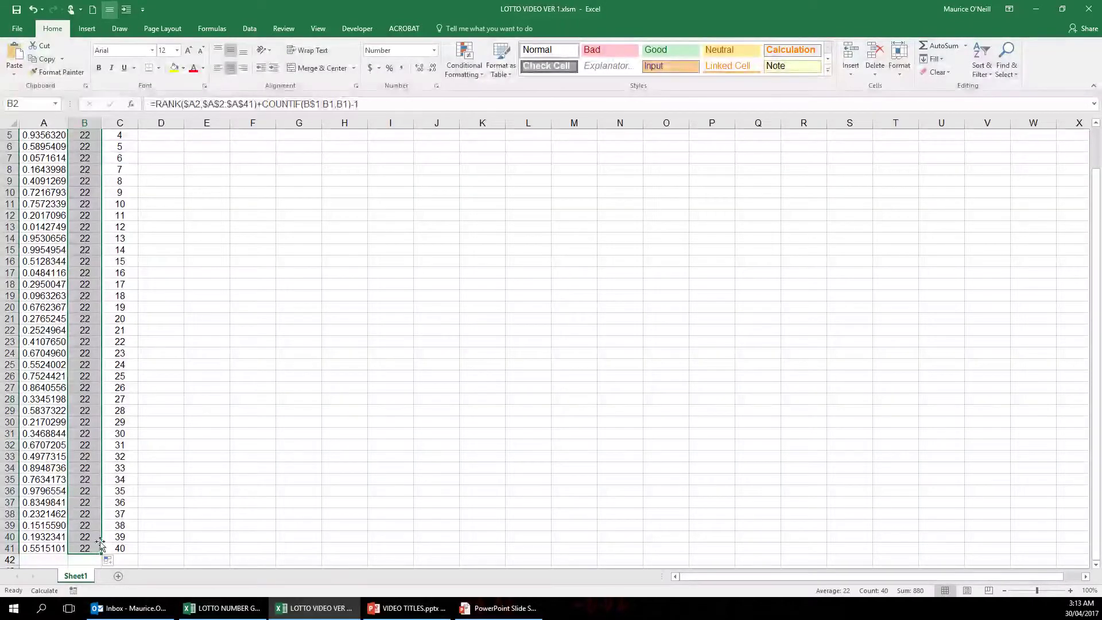
pyautogui.moveTo(202, 375); pyautogui.dragTo(202, 388)
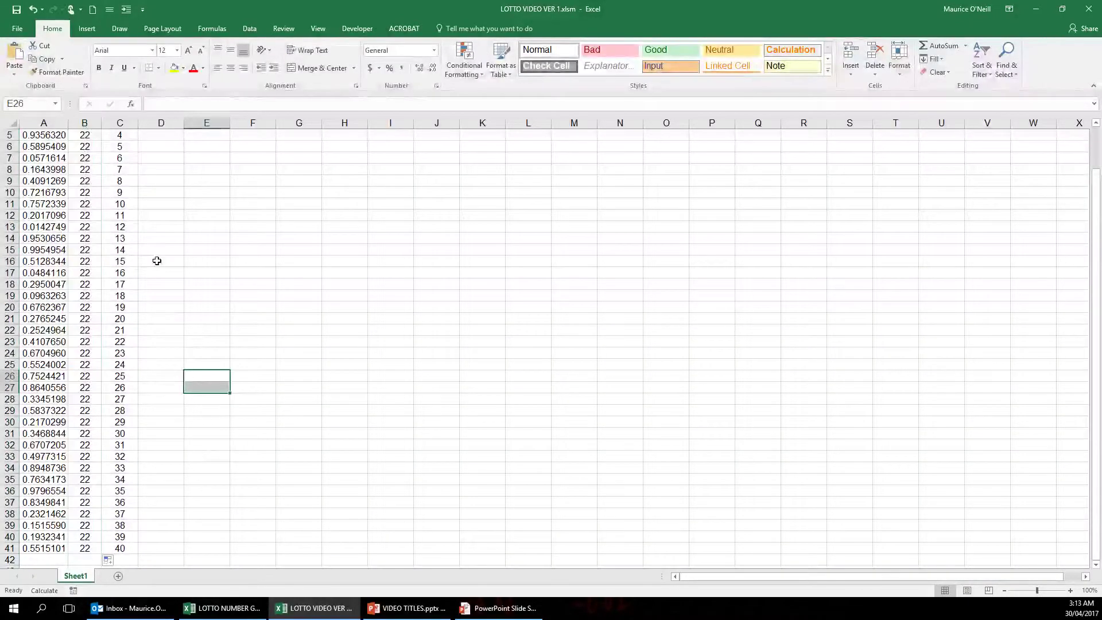
pyautogui.scroll(2, 155, 258)
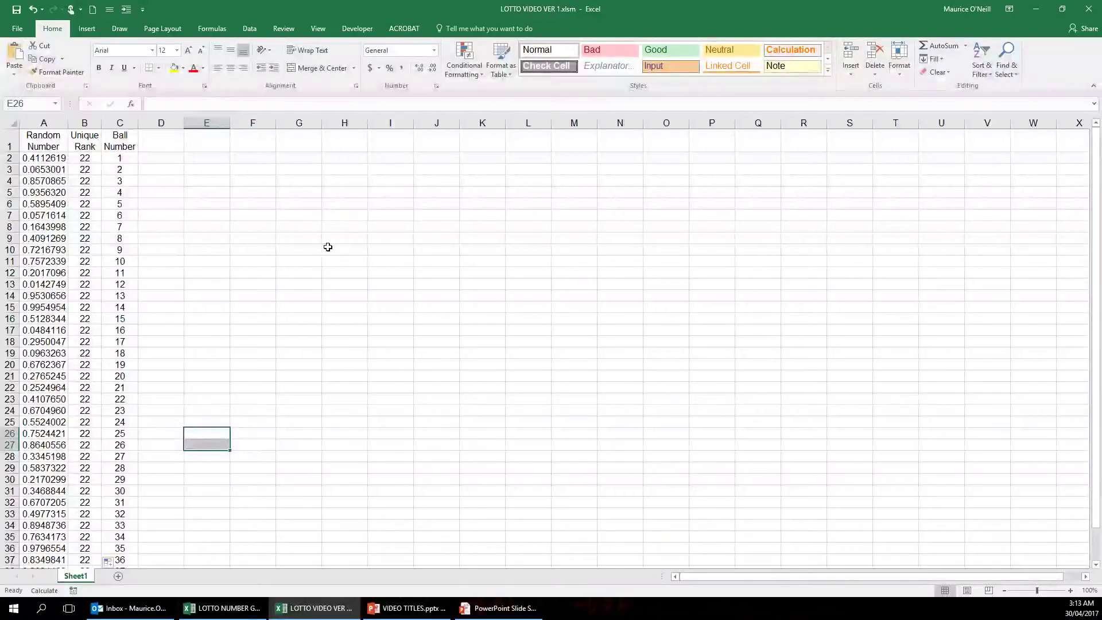
pyautogui.press('F9')
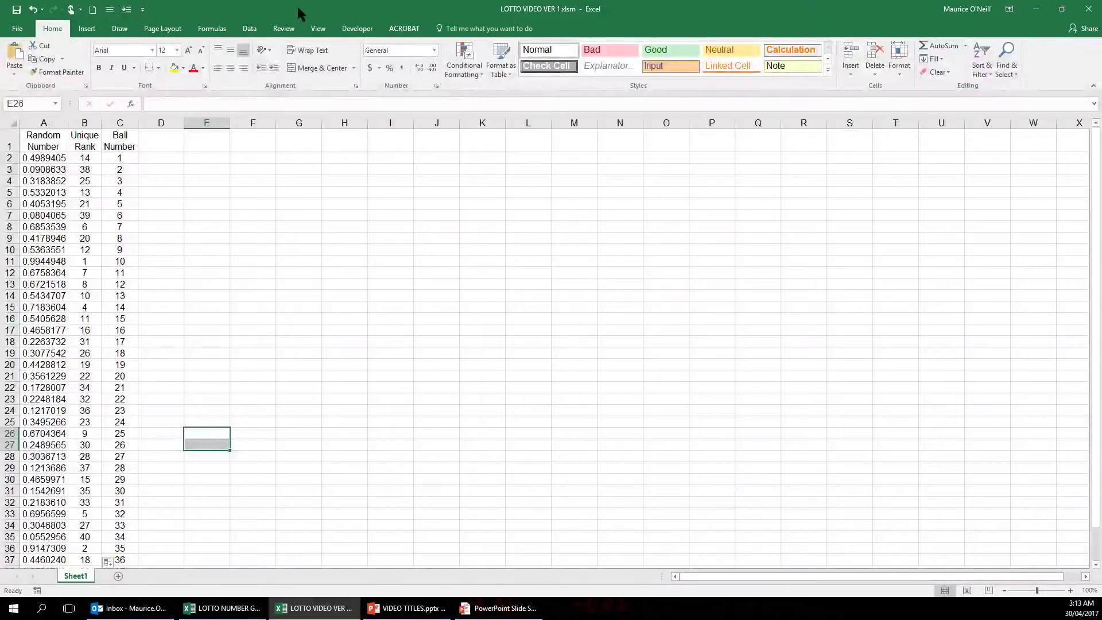
# Step: Switch the workbook's calculation option from manual to Automatic
pyautogui.click(353, 27)
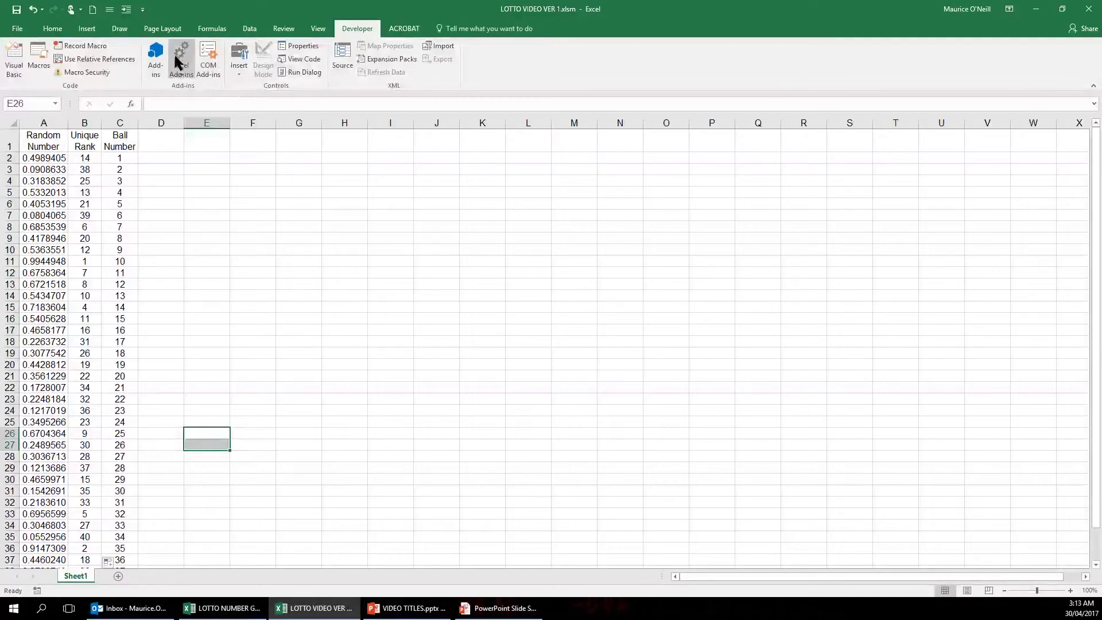
pyautogui.click(213, 28)
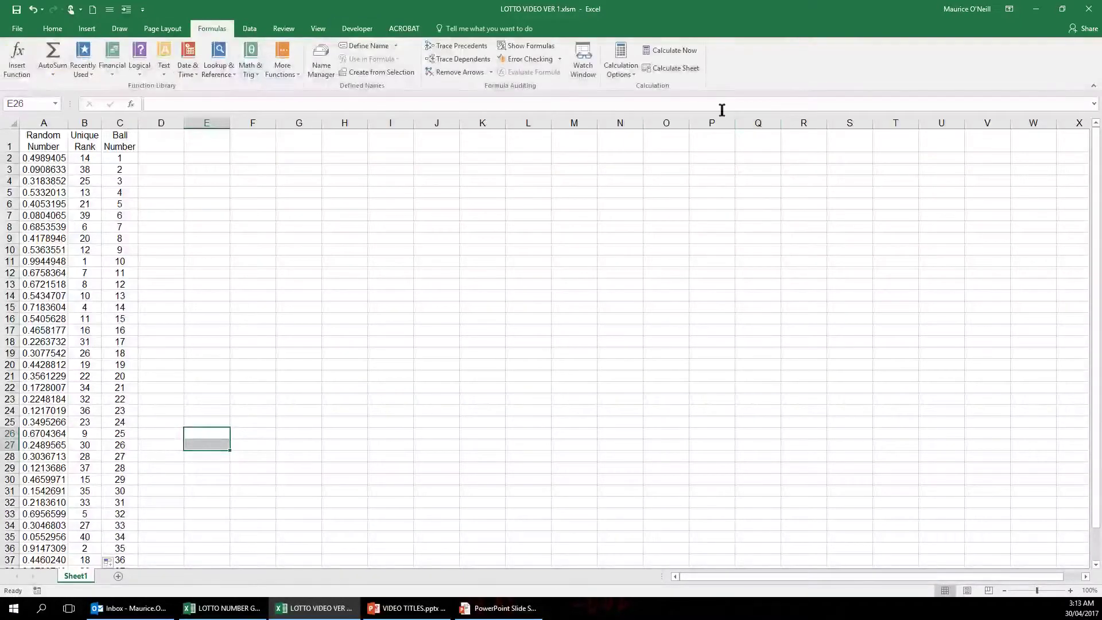
pyautogui.click(636, 73)
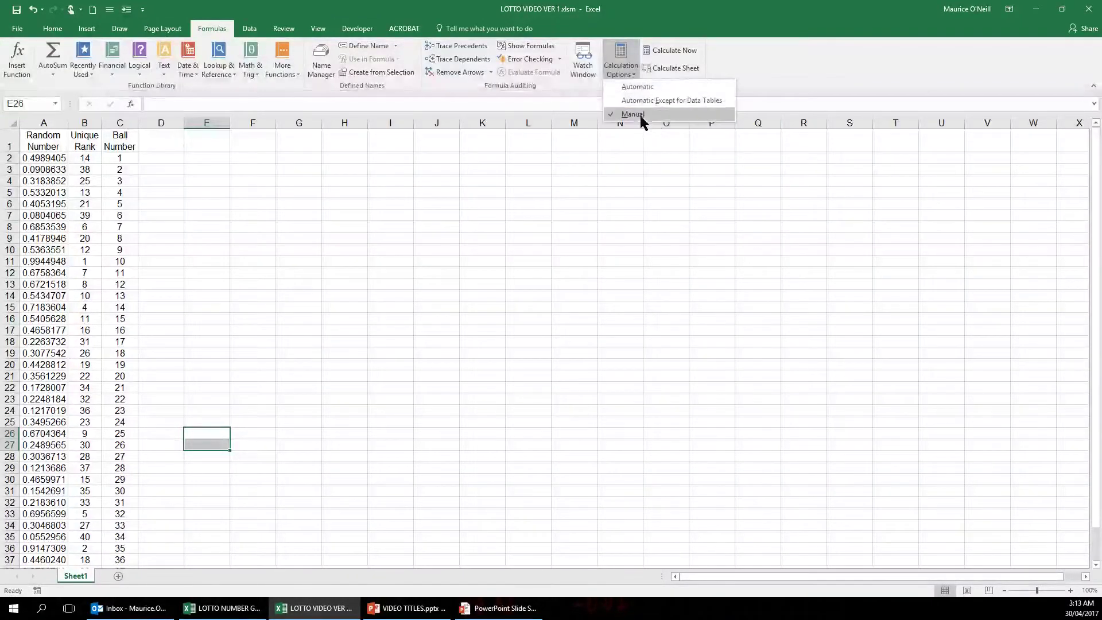
pyautogui.click(631, 115)
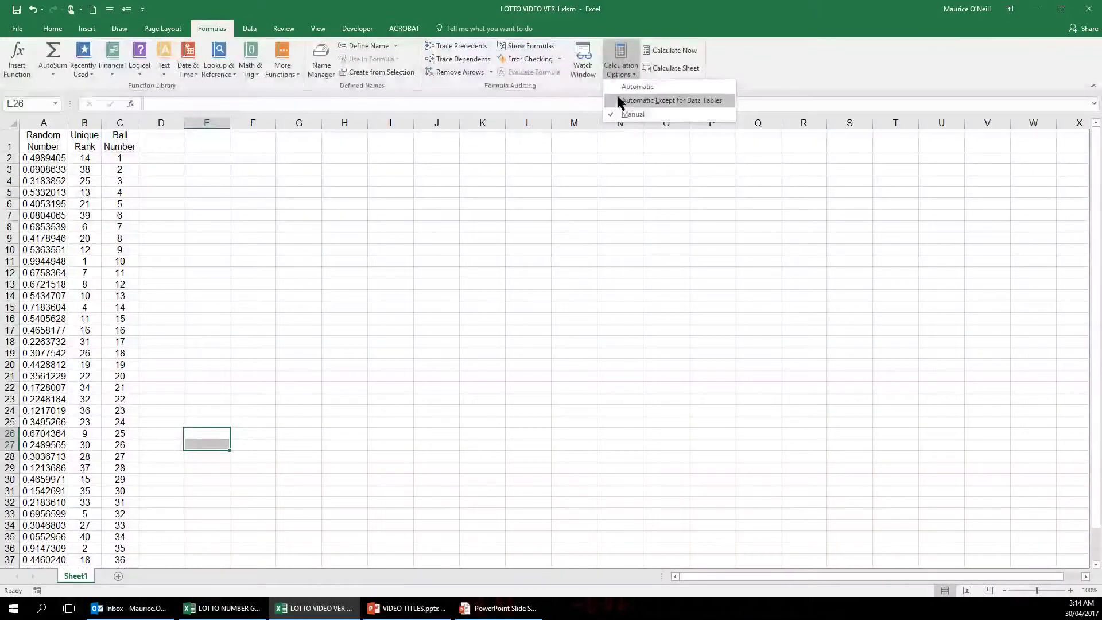
pyautogui.click(636, 87)
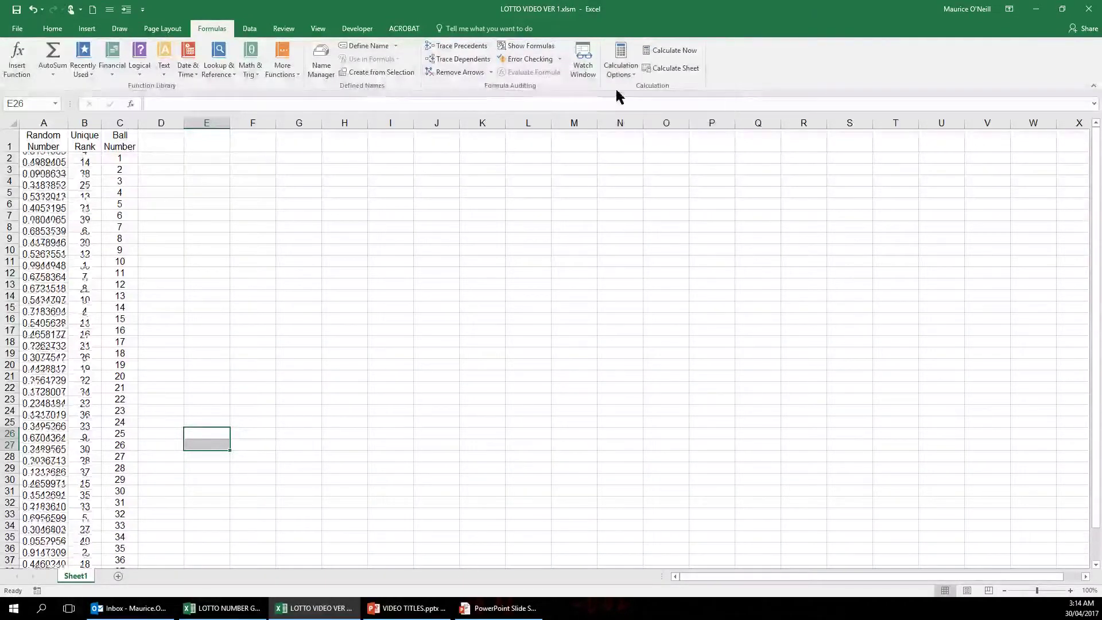
pyautogui.click(203, 260)
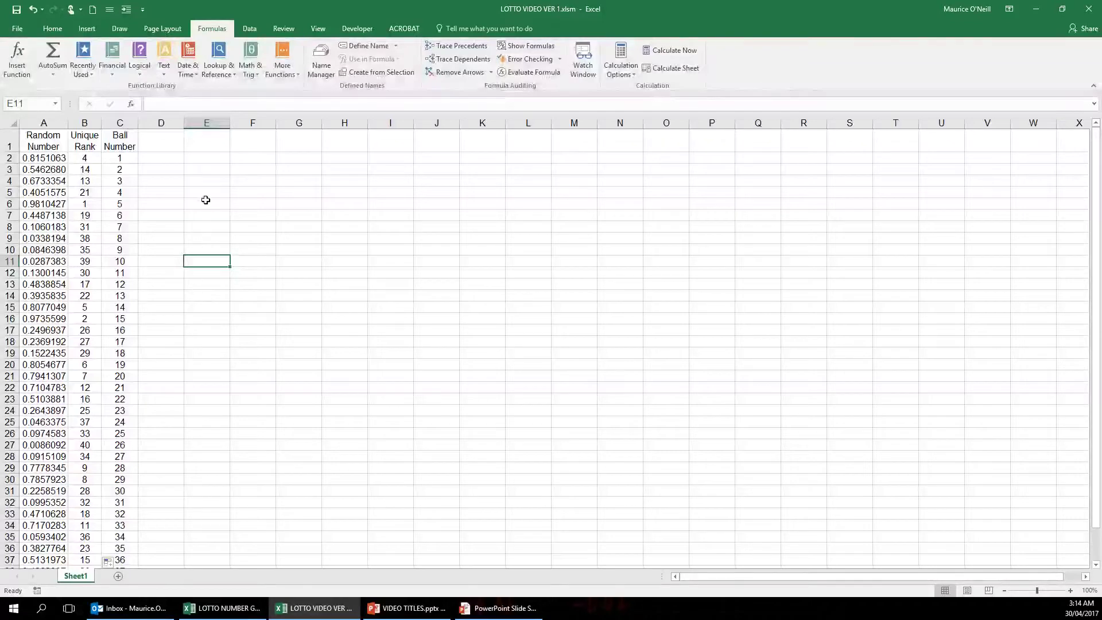
# Step: Look through the unique ranks down to row 41 and examine the RANK and COUNTIF references in cell B2's formula
pyautogui.click(52, 28)
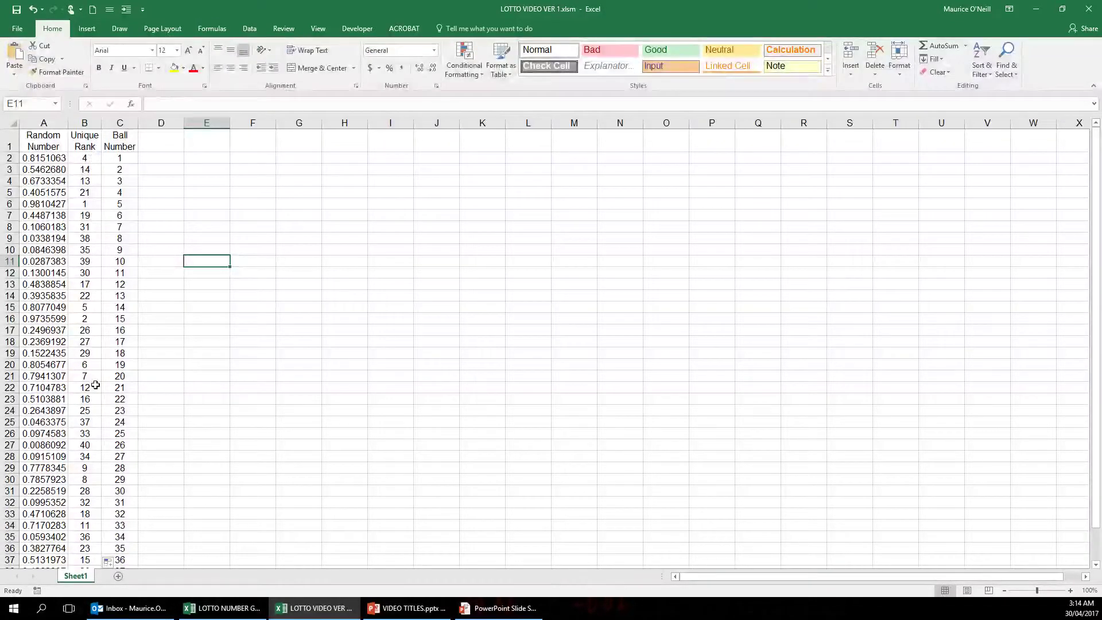
pyautogui.scroll(-5, 89, 462)
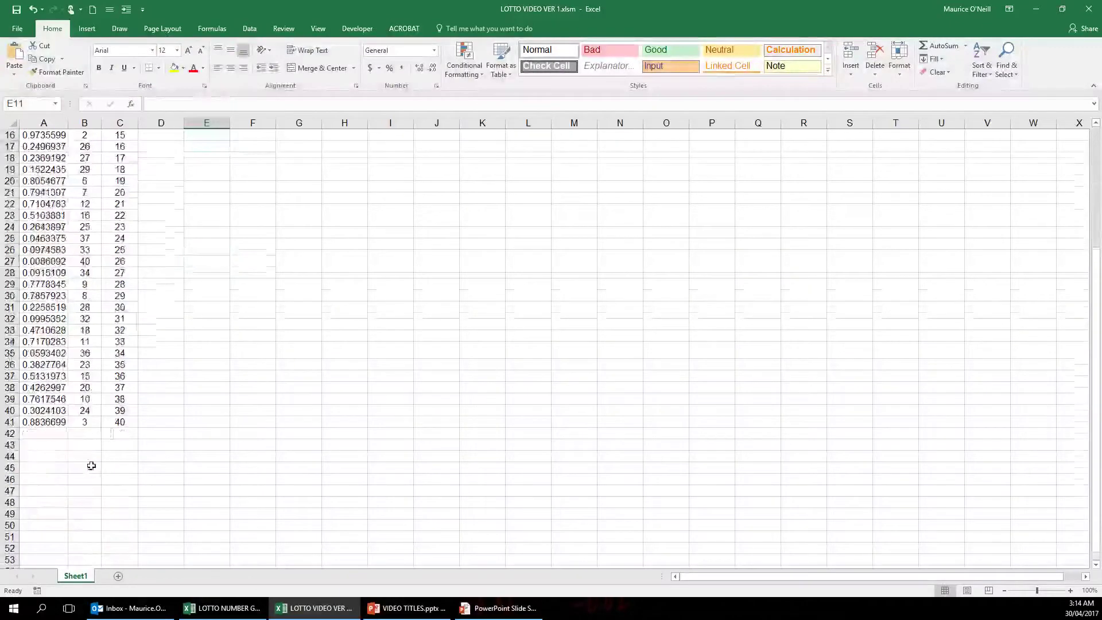
pyautogui.scroll(5, 90, 461)
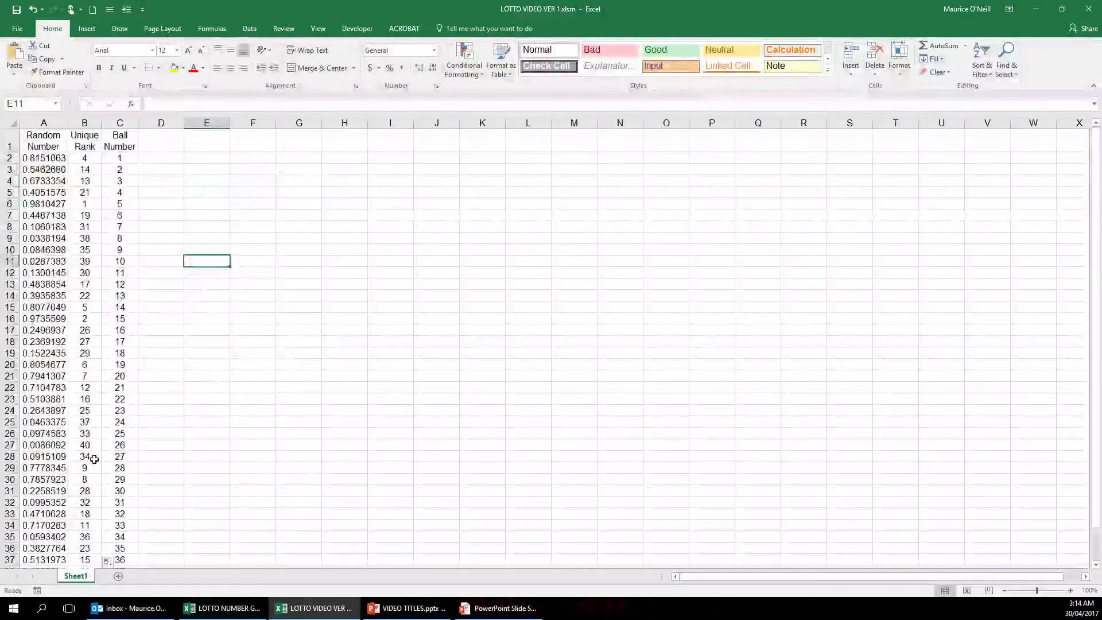
pyautogui.click(86, 160)
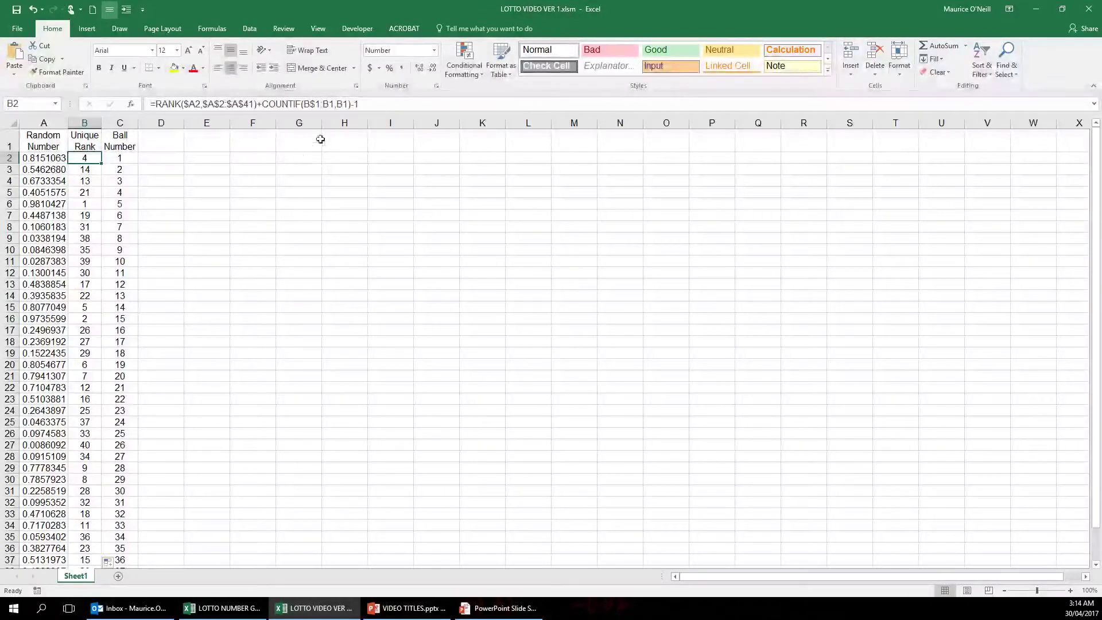
pyautogui.click(380, 108)
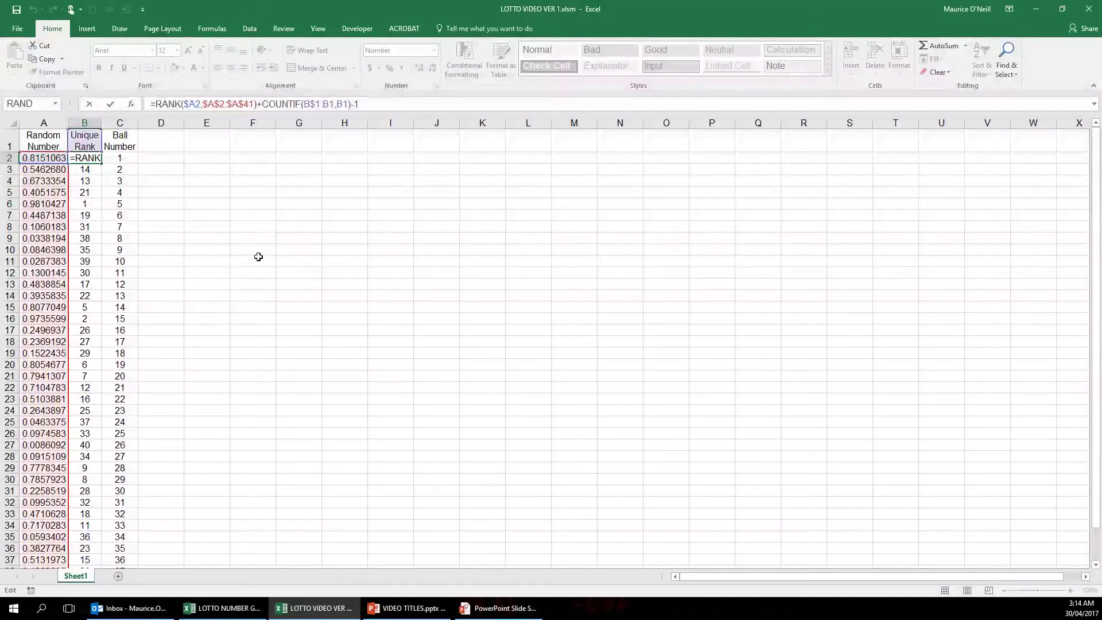
pyautogui.click(319, 105)
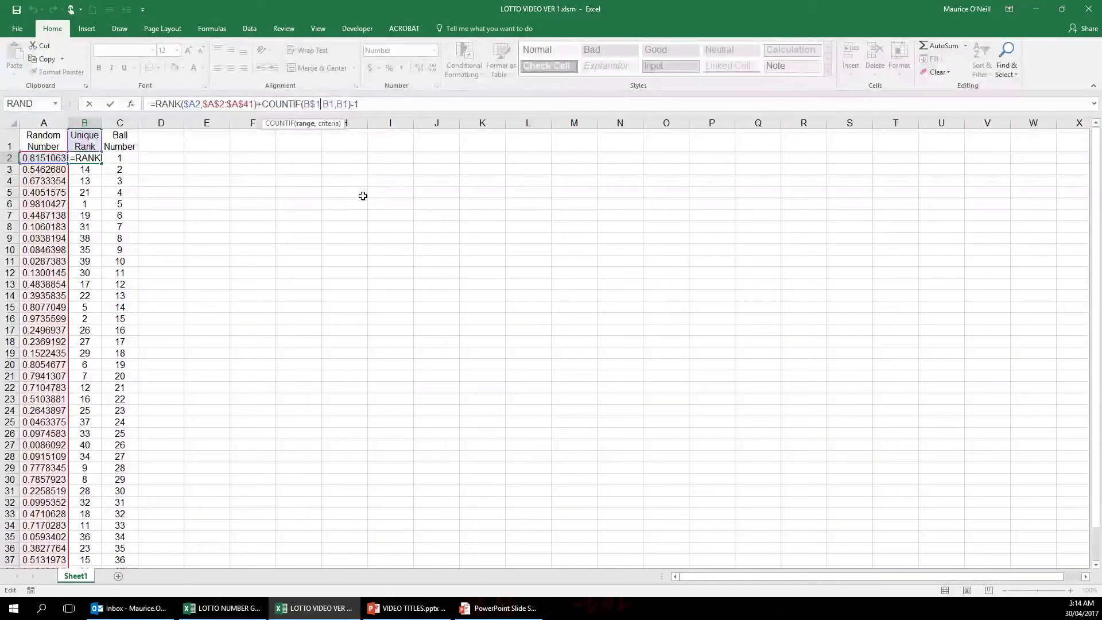
pyautogui.click(362, 196)
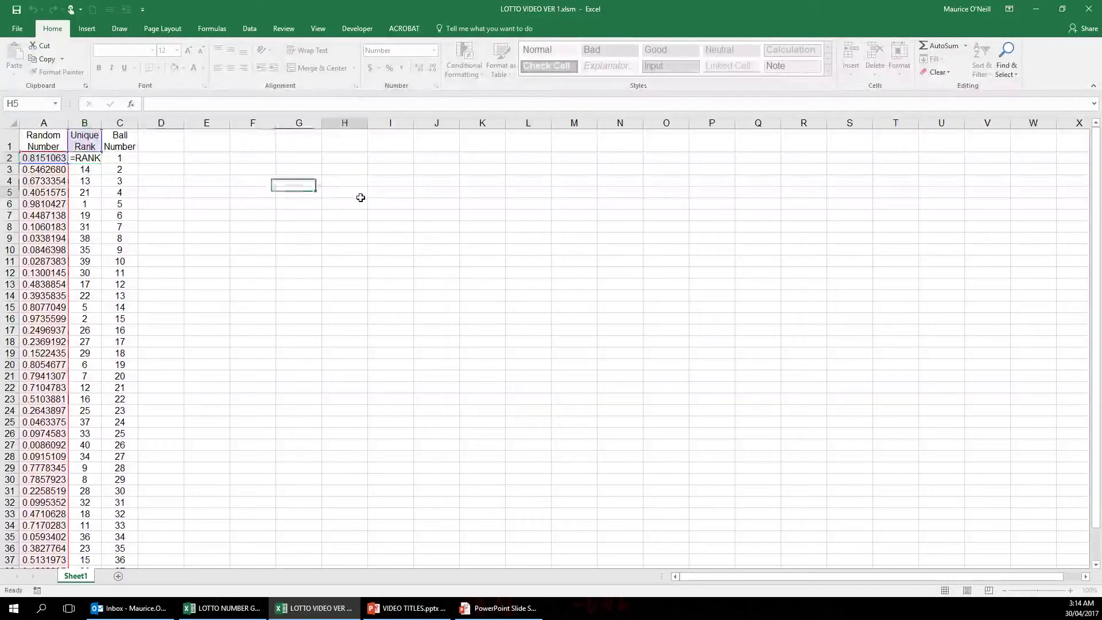
# Step: Compare the expanding COUNTIF ranges in the formulas of cells B2, B3 and B9, and review the rank column again
pyautogui.click(85, 158)
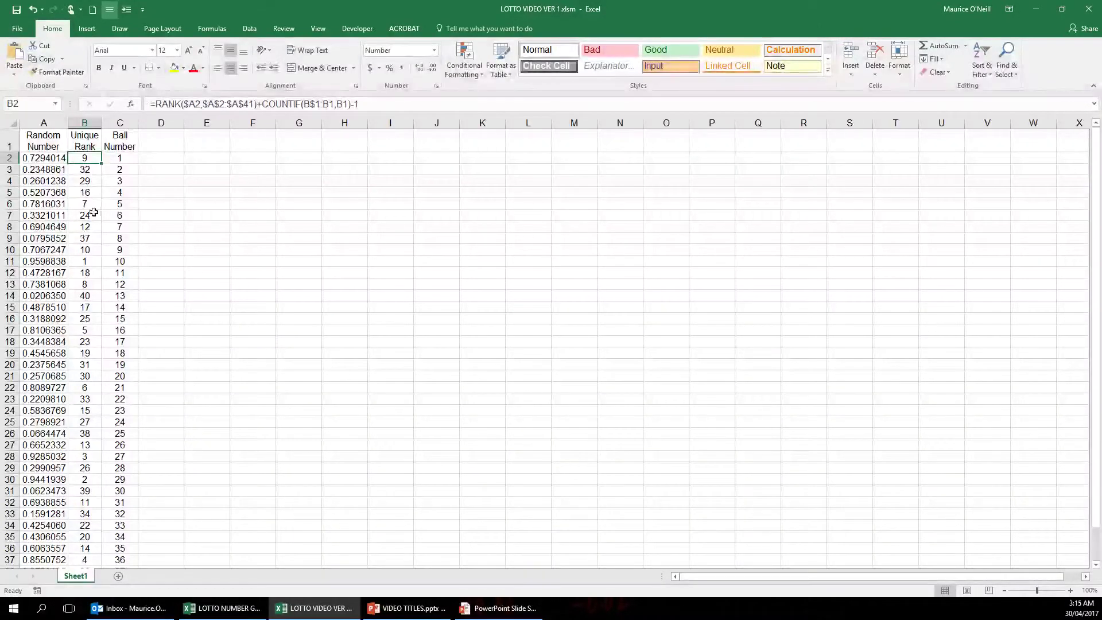
pyautogui.click(87, 170)
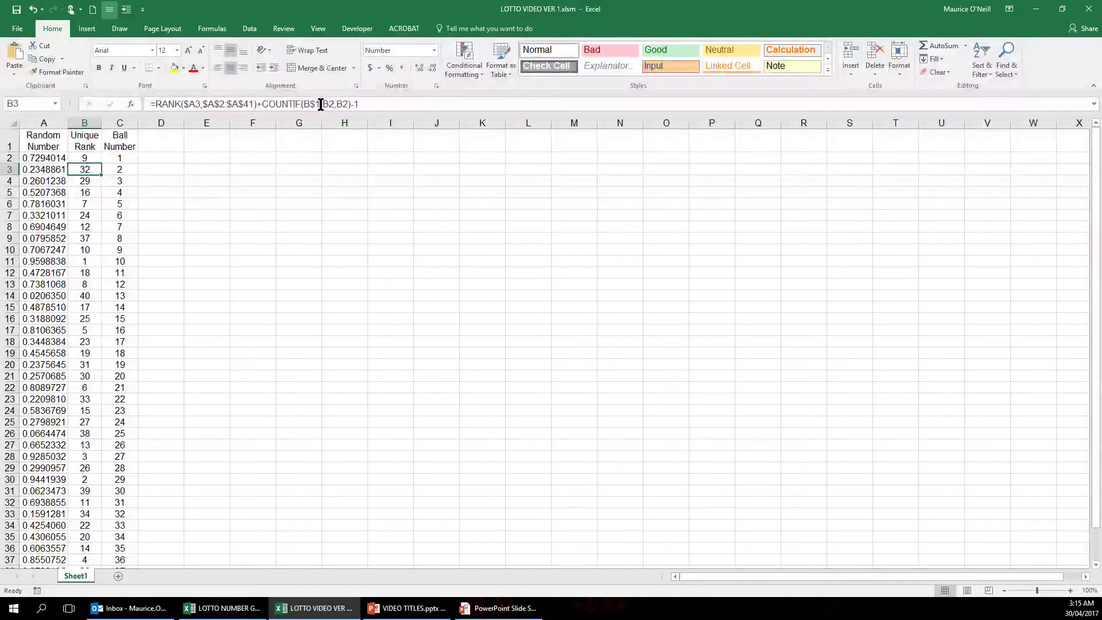
pyautogui.click(380, 105)
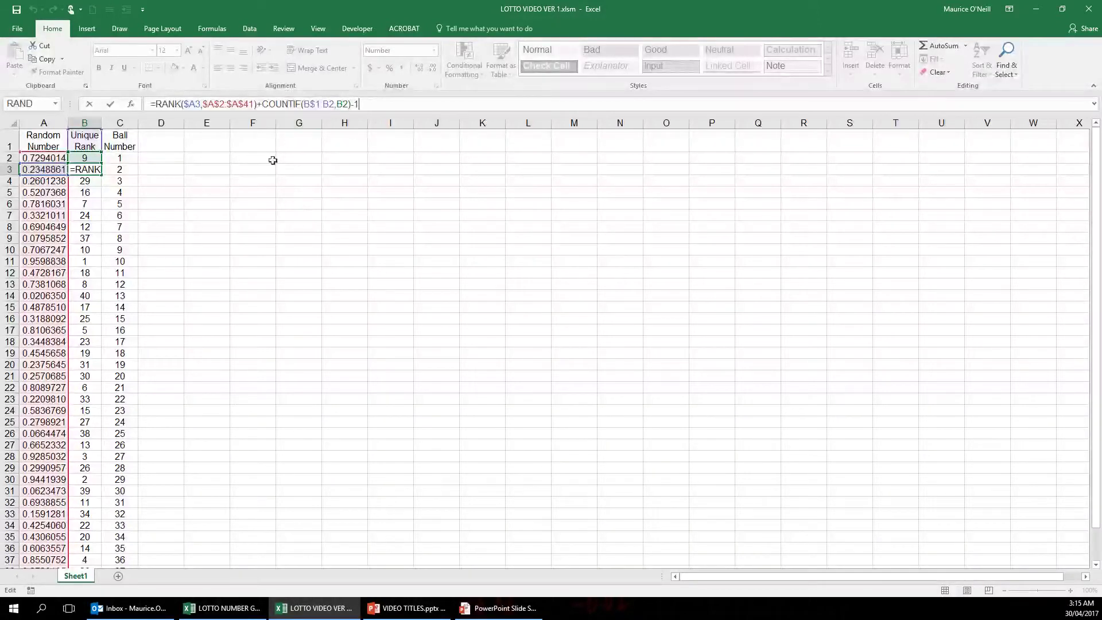
pyautogui.click(84, 241)
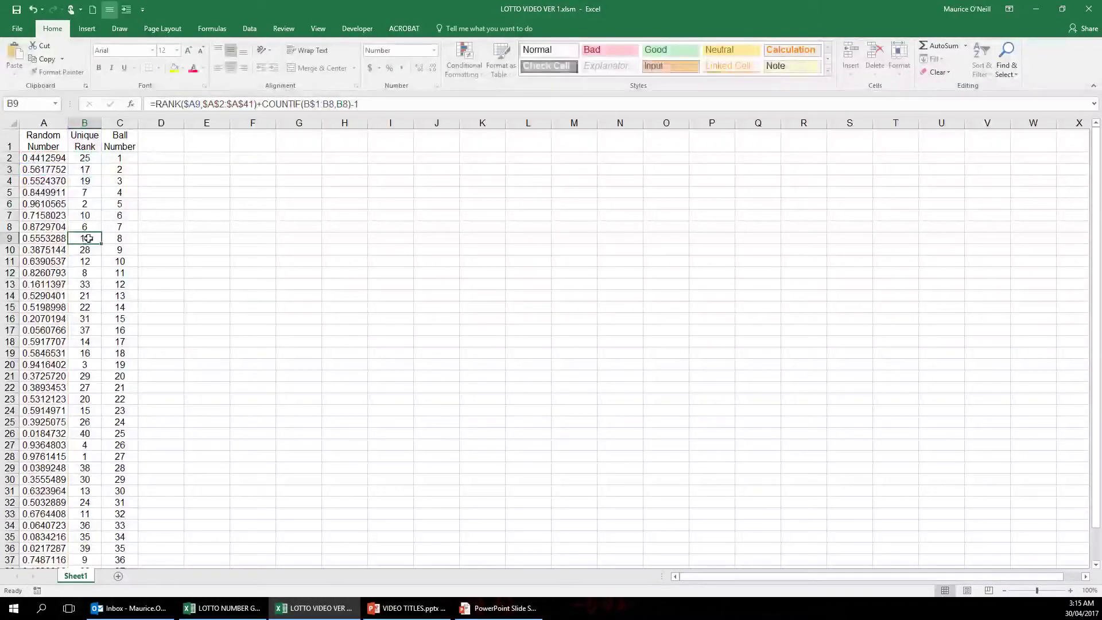
pyautogui.click(369, 105)
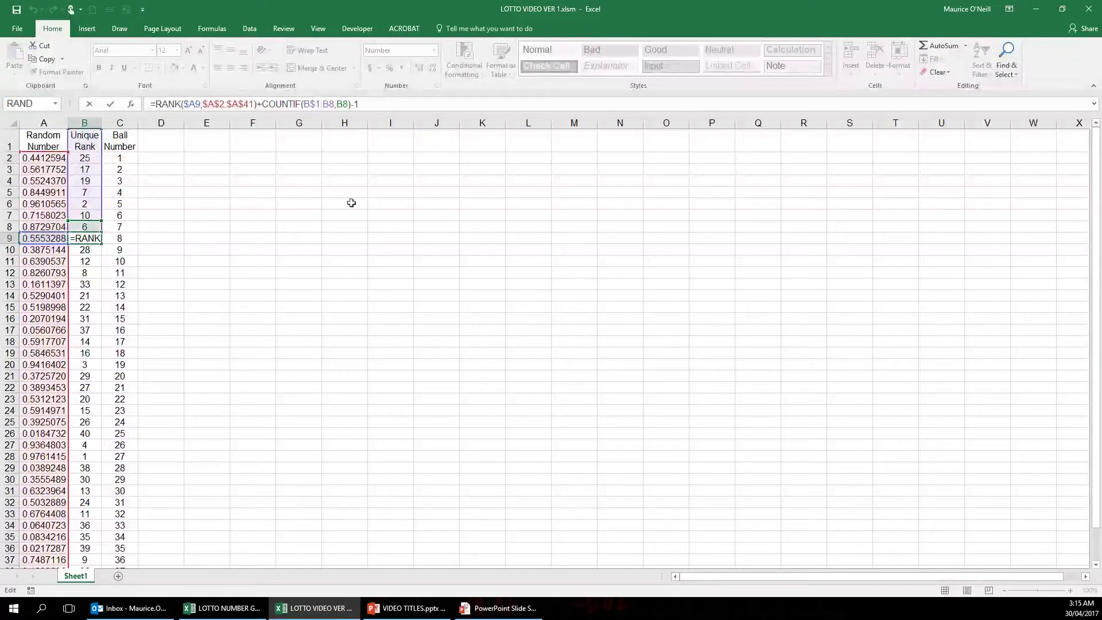
pyautogui.click(355, 105)
pyautogui.click(302, 276)
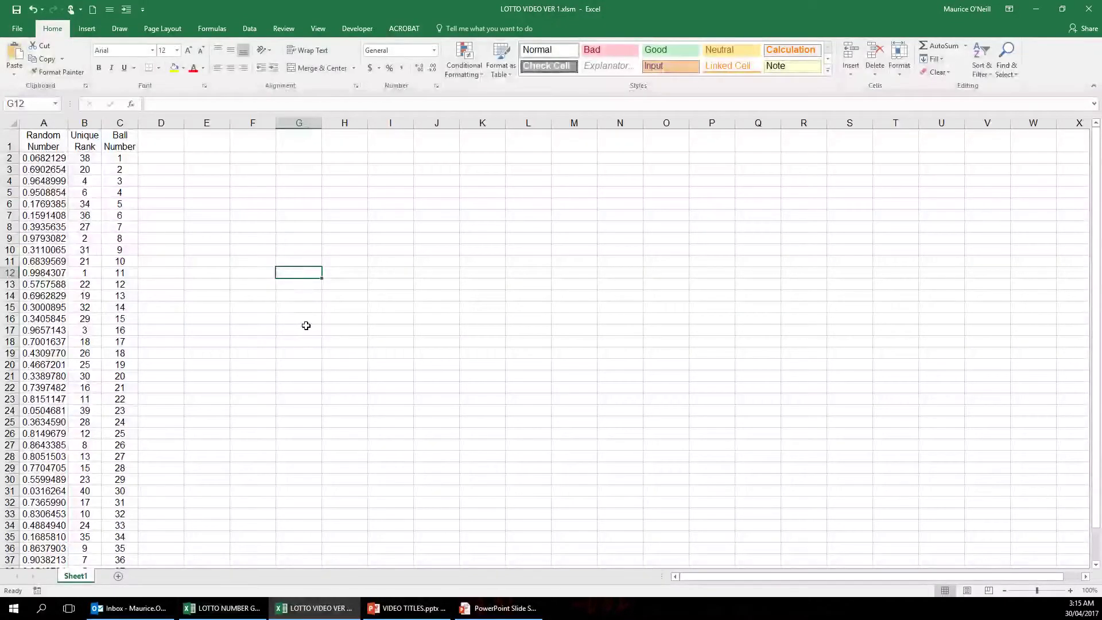
pyautogui.click(87, 159)
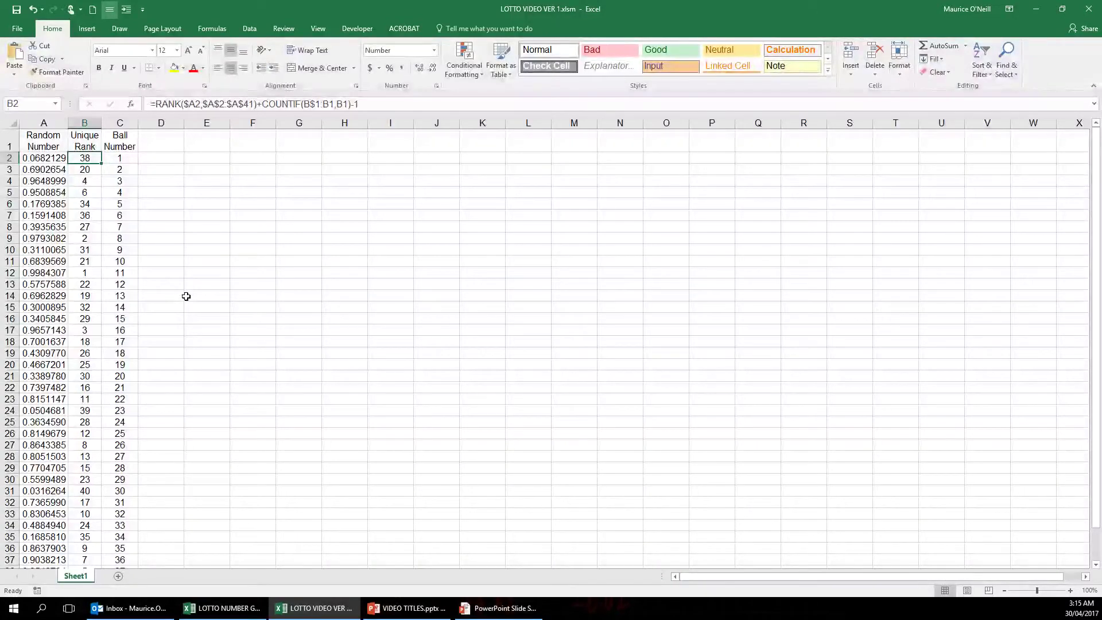
pyautogui.scroll(-4, 187, 296)
pyautogui.scroll(4, 187, 296)
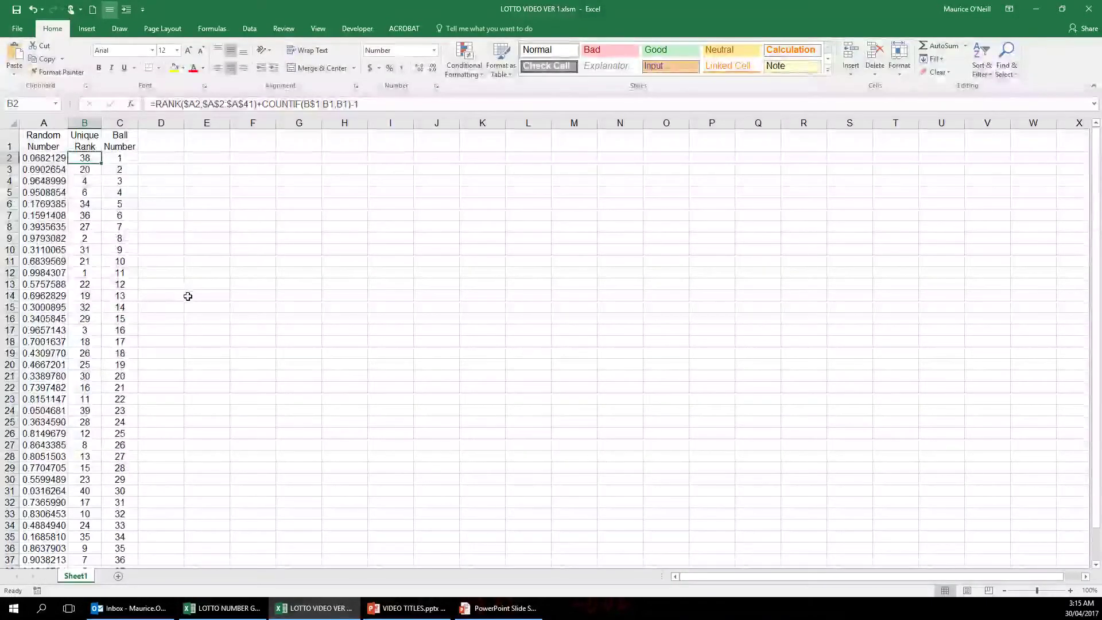
pyautogui.press('Right')
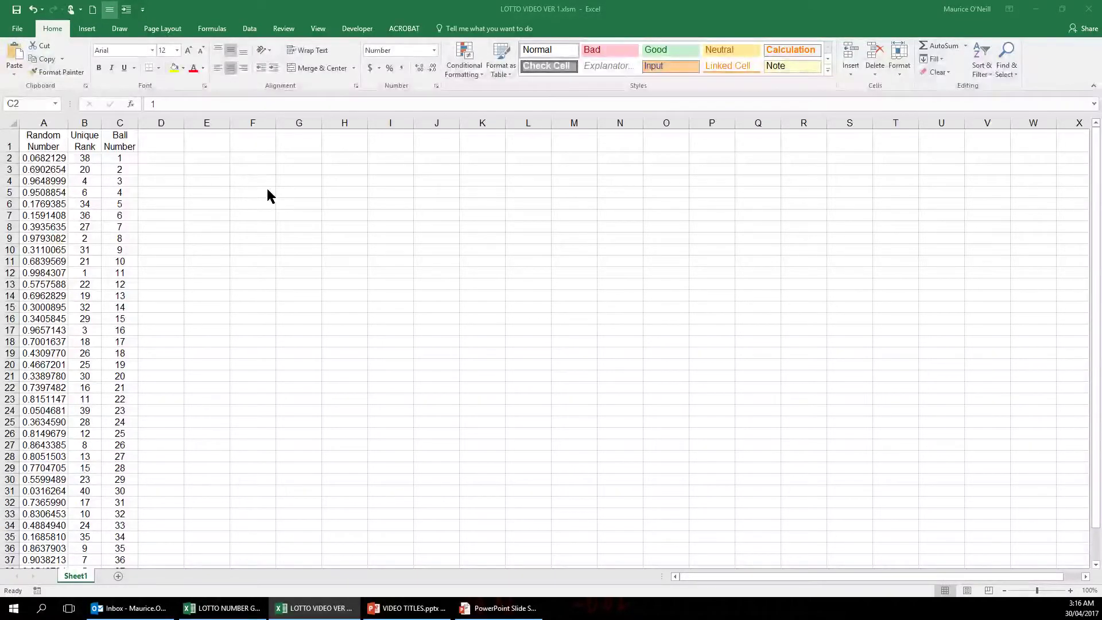
# Step: Enter the numbers 1 to 6 across cells F1 to K1 as headings for the results area
pyautogui.click(253, 141)
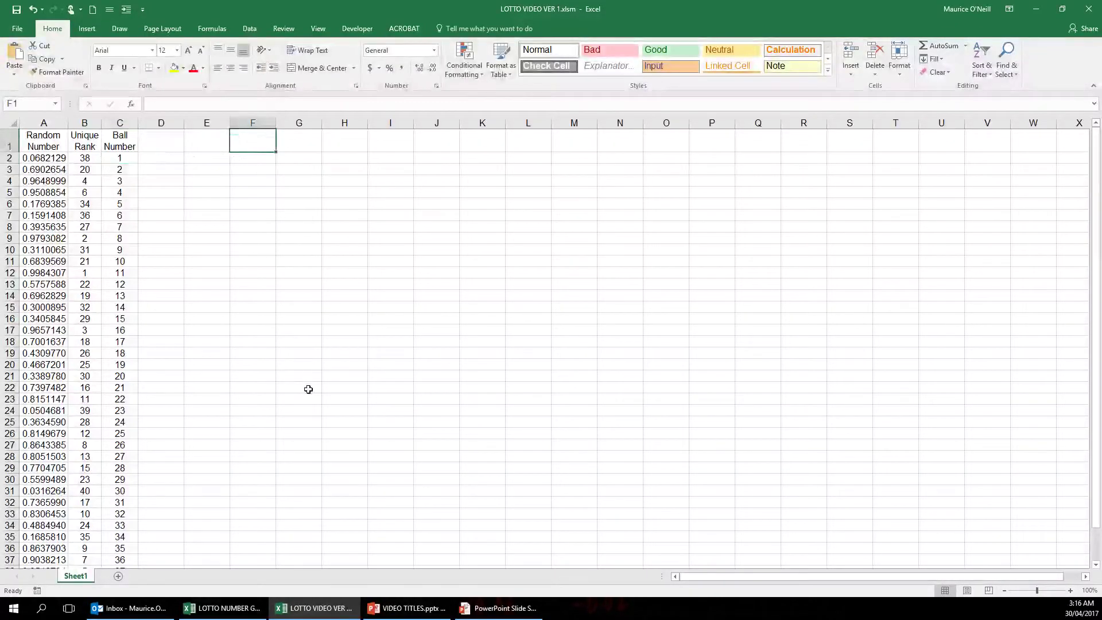
pyautogui.write('1')
pyautogui.press('Tab')
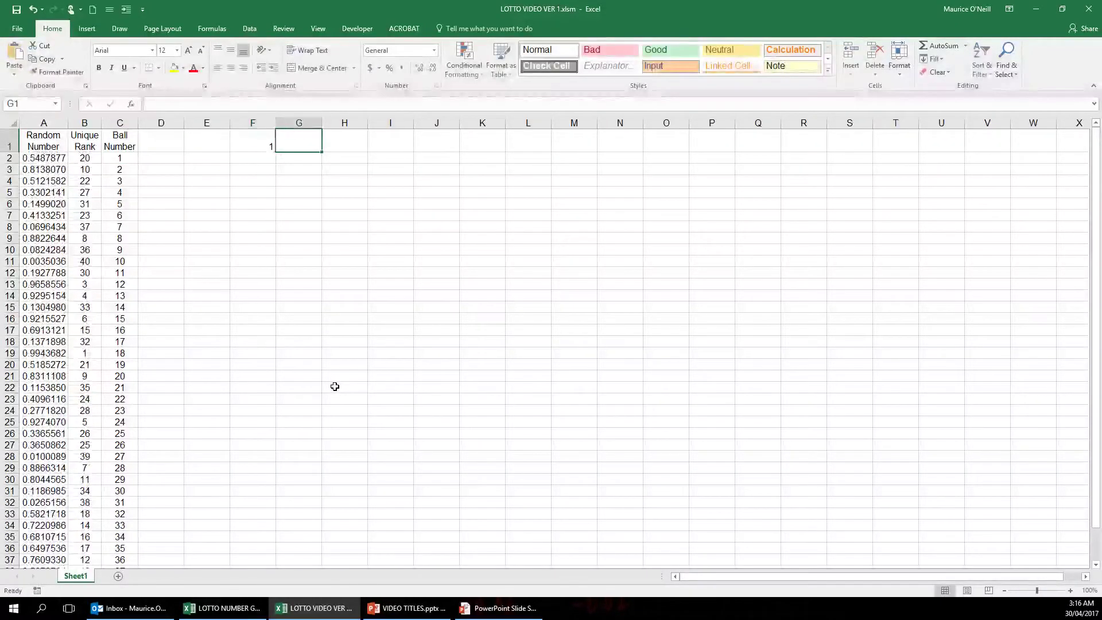
pyautogui.write('2')
pyautogui.press('Tab')
pyautogui.write('3')
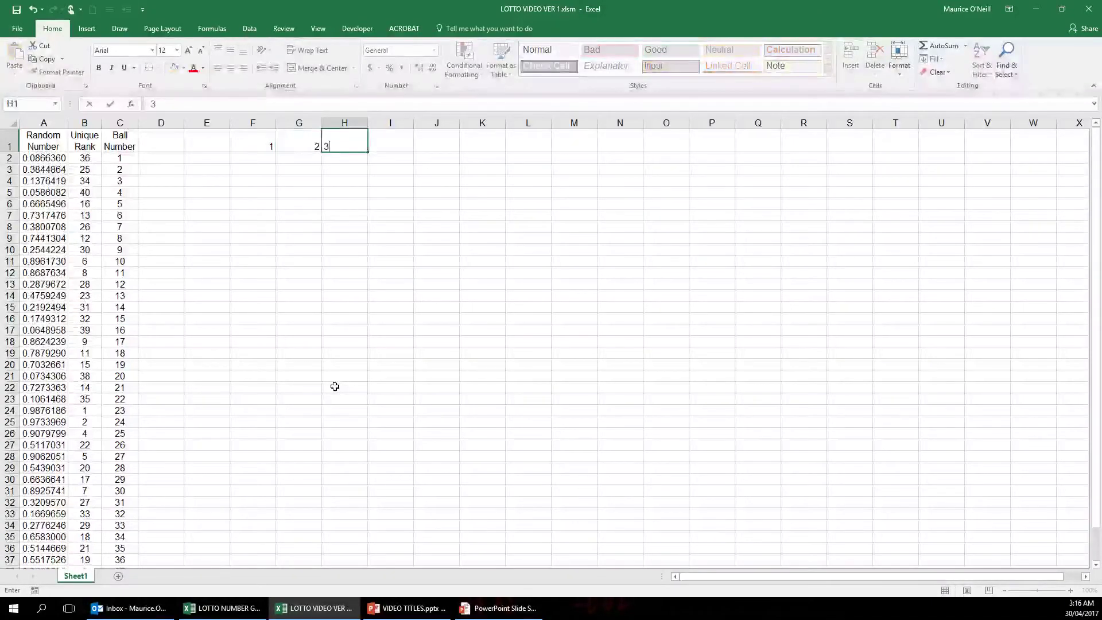
pyautogui.press('Tab')
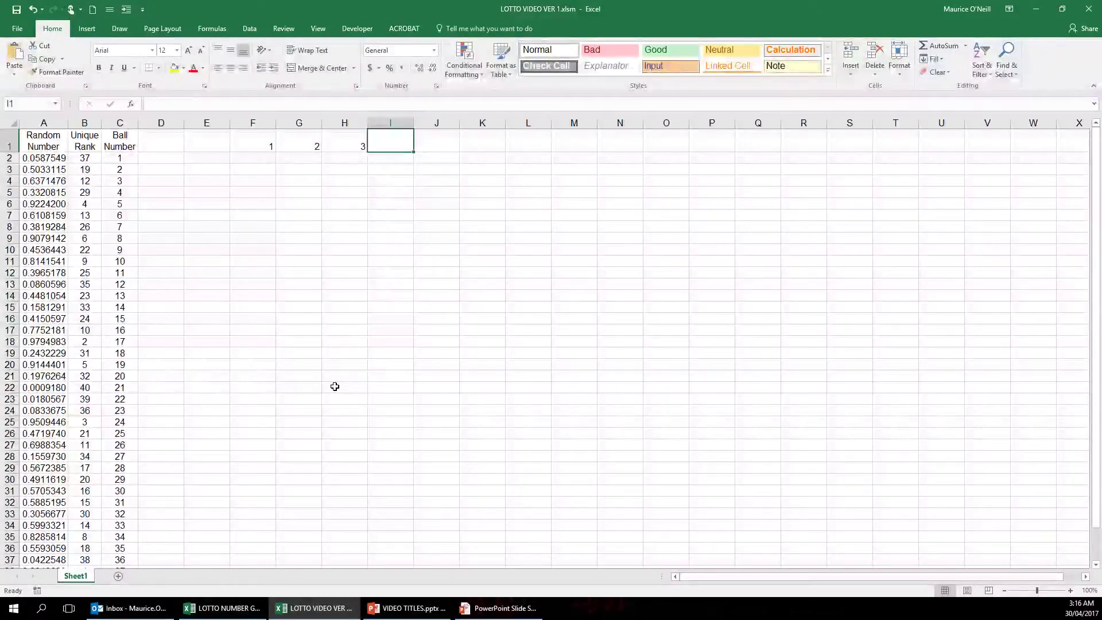
pyautogui.write('4')
pyautogui.press('Tab')
pyautogui.write('5')
pyautogui.press('Tab')
pyautogui.write('6')
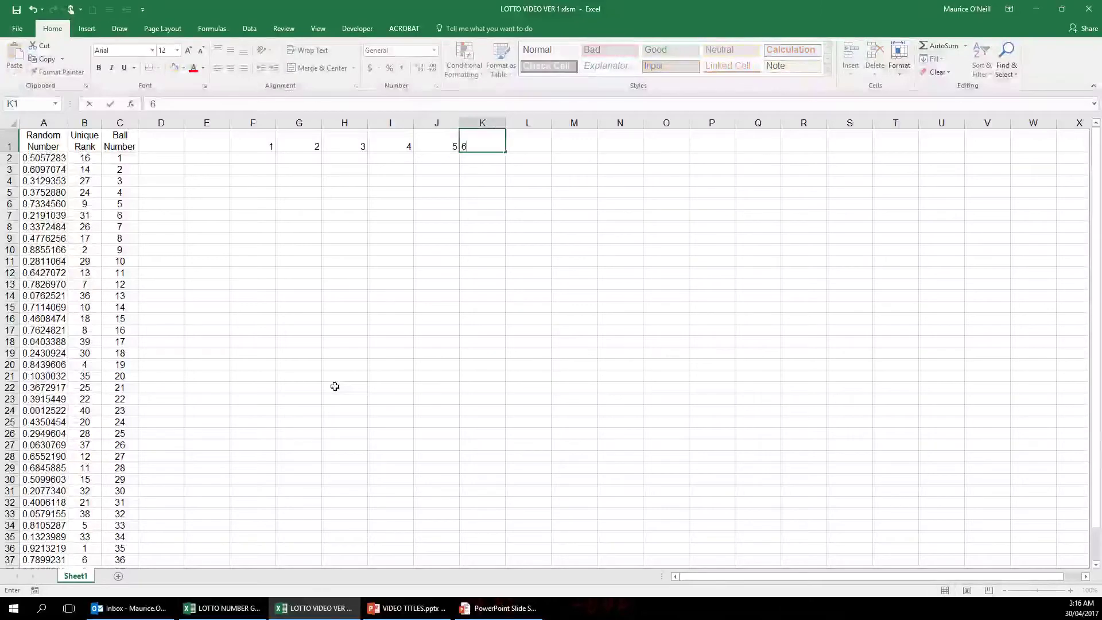
pyautogui.hotkey('ctrl', 'Return')
pyautogui.press('Right')
pyautogui.press('Down')
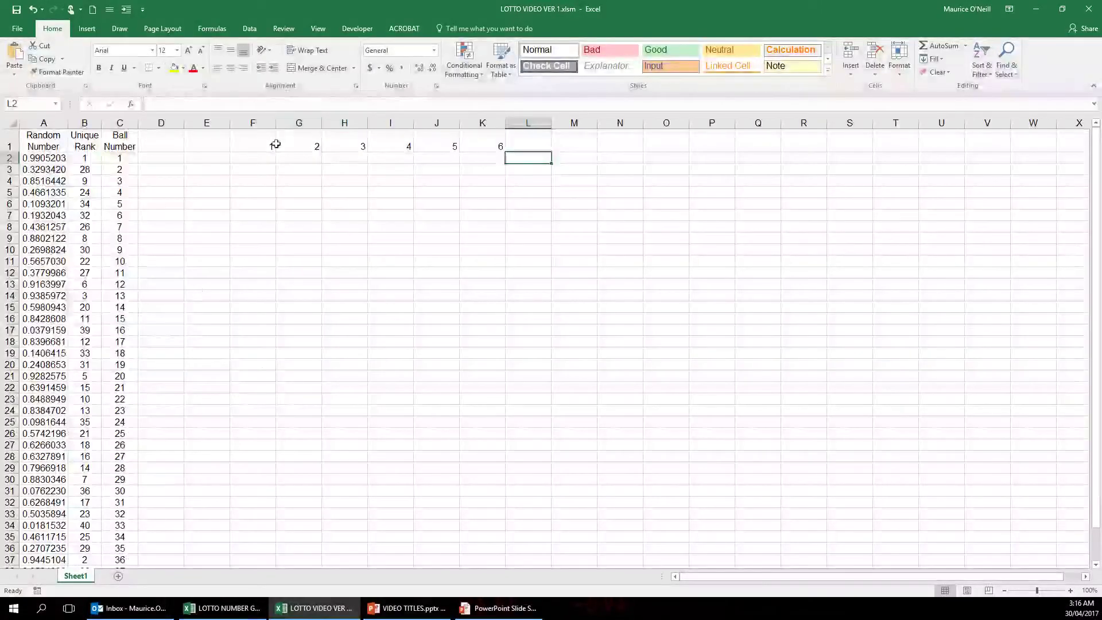
# Step: Centre the headings in F1:K1 horizontally and vertically and format them as bold at font size 24
pyautogui.moveTo(253, 146); pyautogui.dragTo(482, 146)
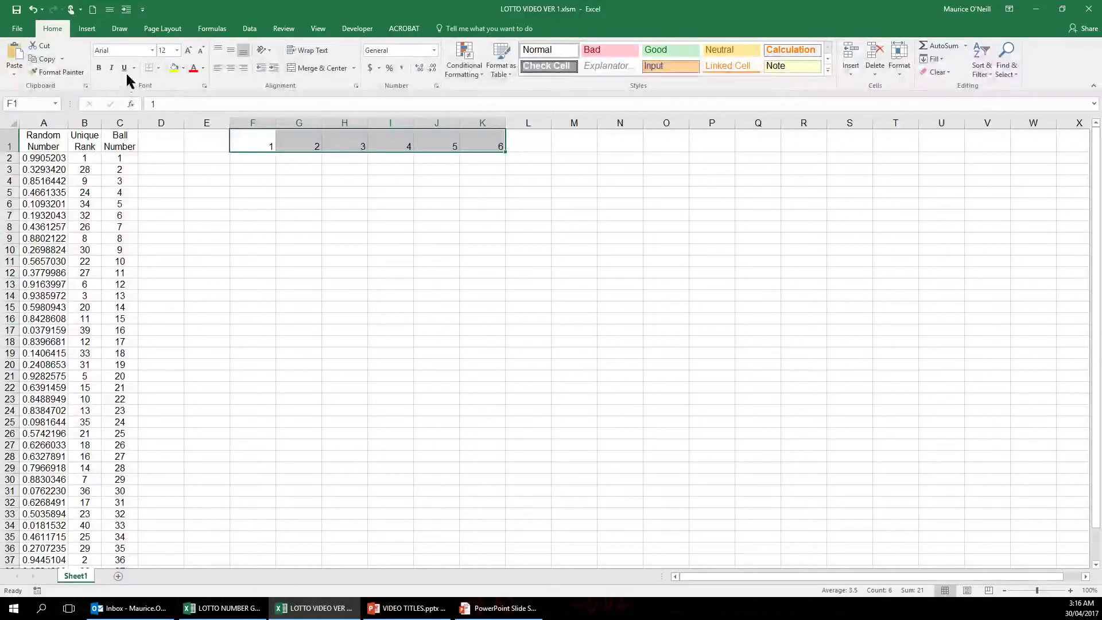
pyautogui.click(230, 50)
pyautogui.click(230, 68)
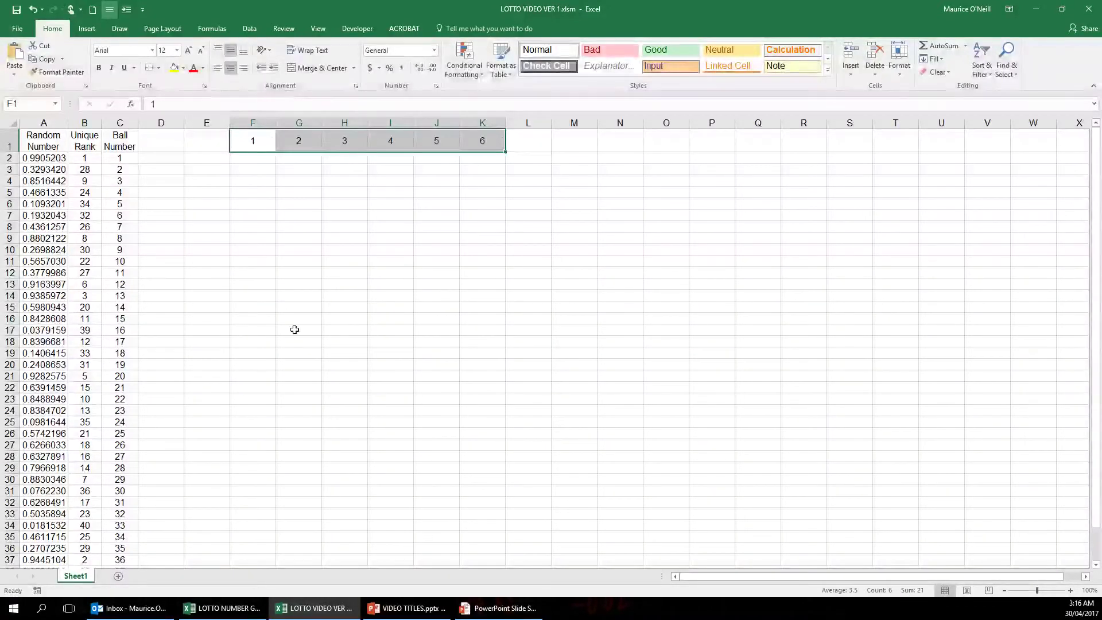
pyautogui.click(178, 49)
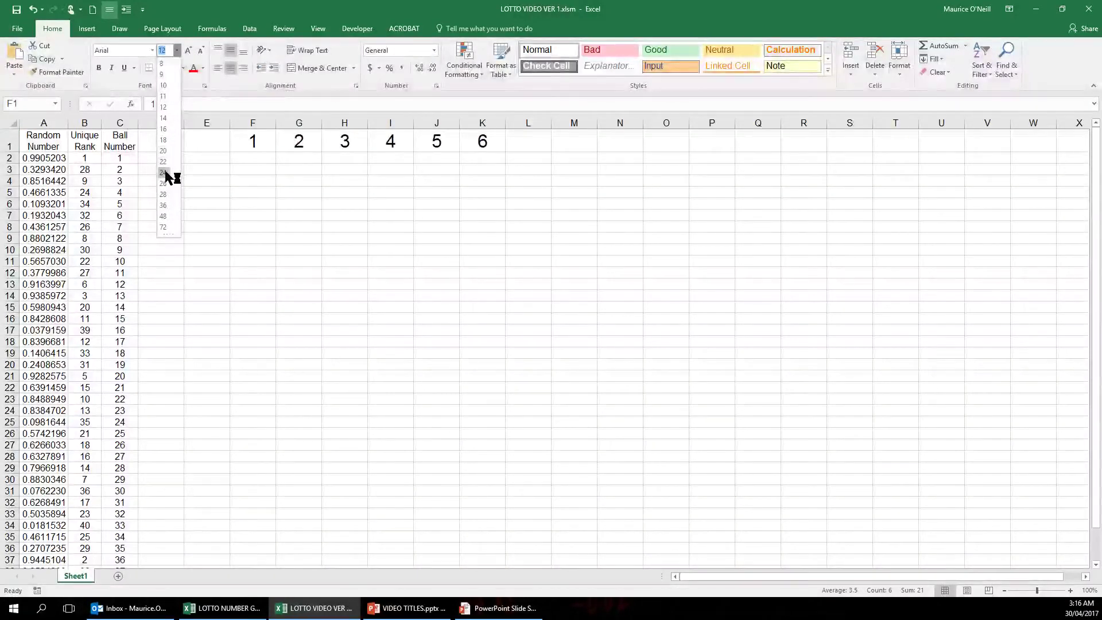
pyautogui.click(164, 172)
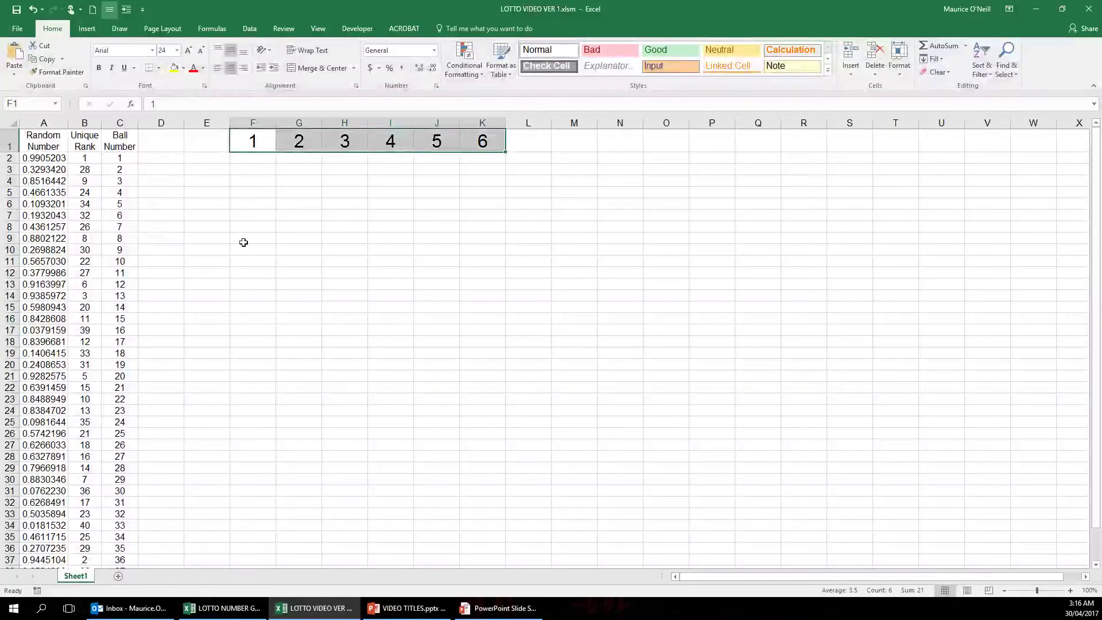
pyautogui.click(99, 68)
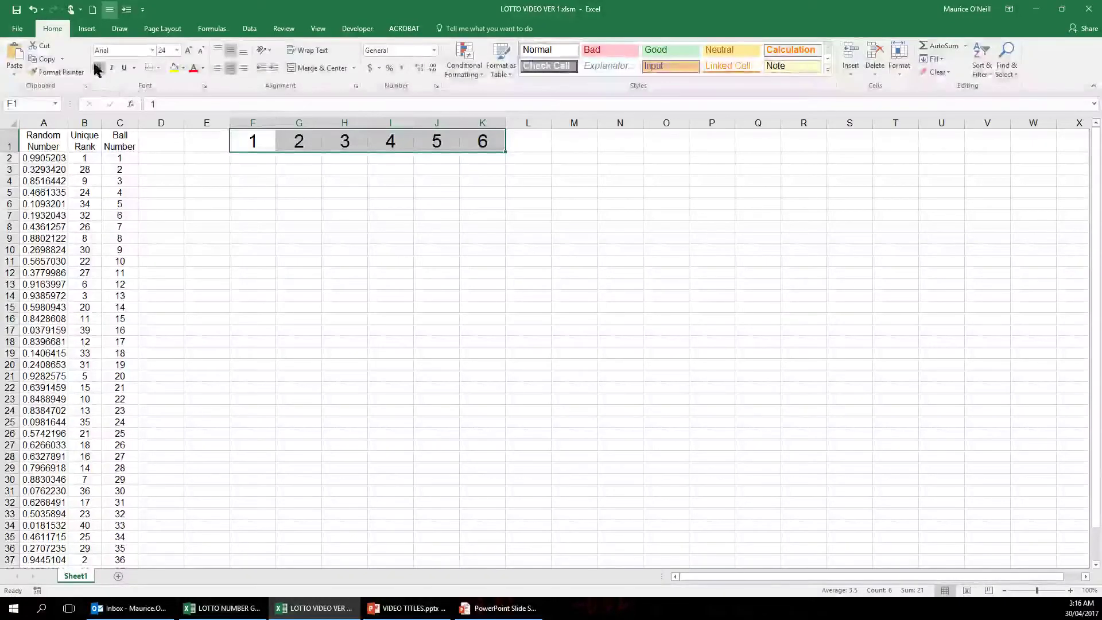
pyautogui.click(294, 249)
# Step: Rename the Sheet1 worksheet as CALCS
pyautogui.scroll(-5, 177, 312)
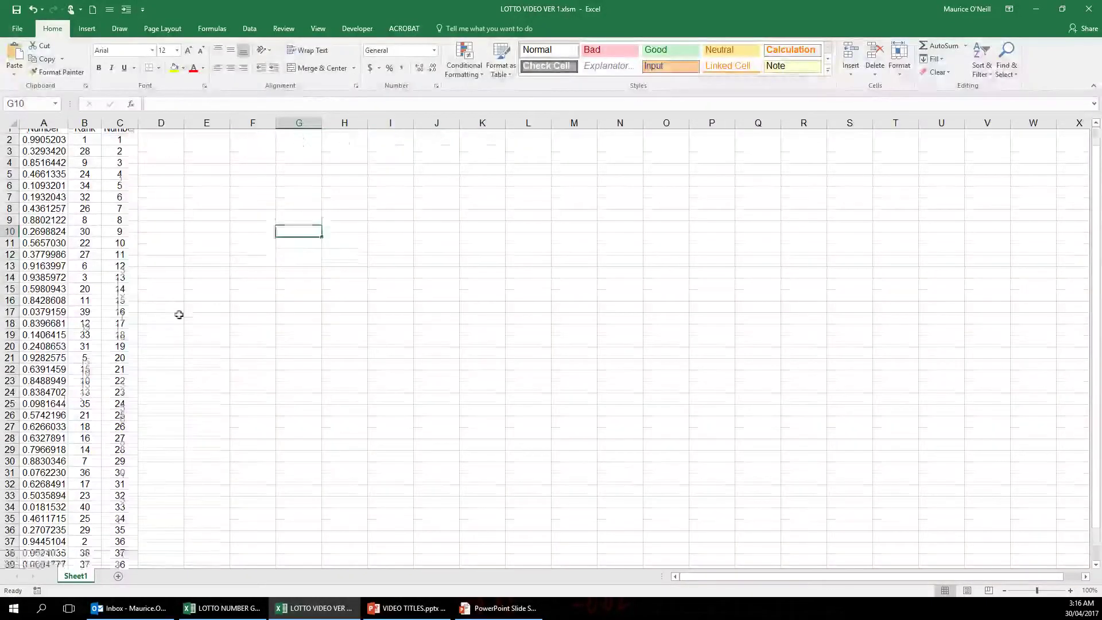
pyautogui.scroll(3, 197, 324)
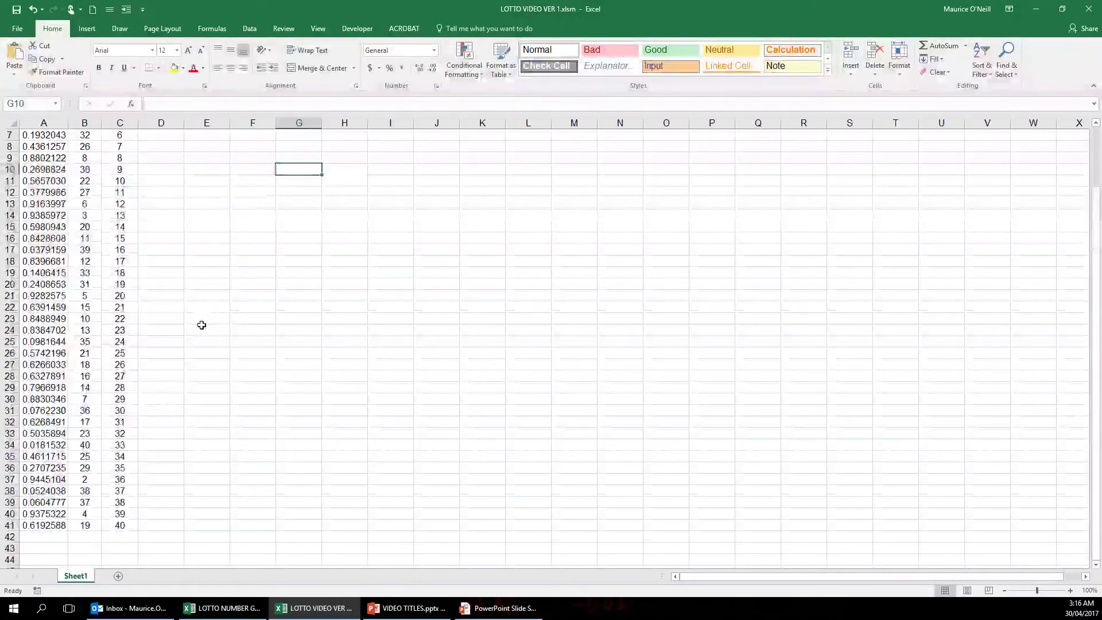
pyautogui.rightClick(86, 580)
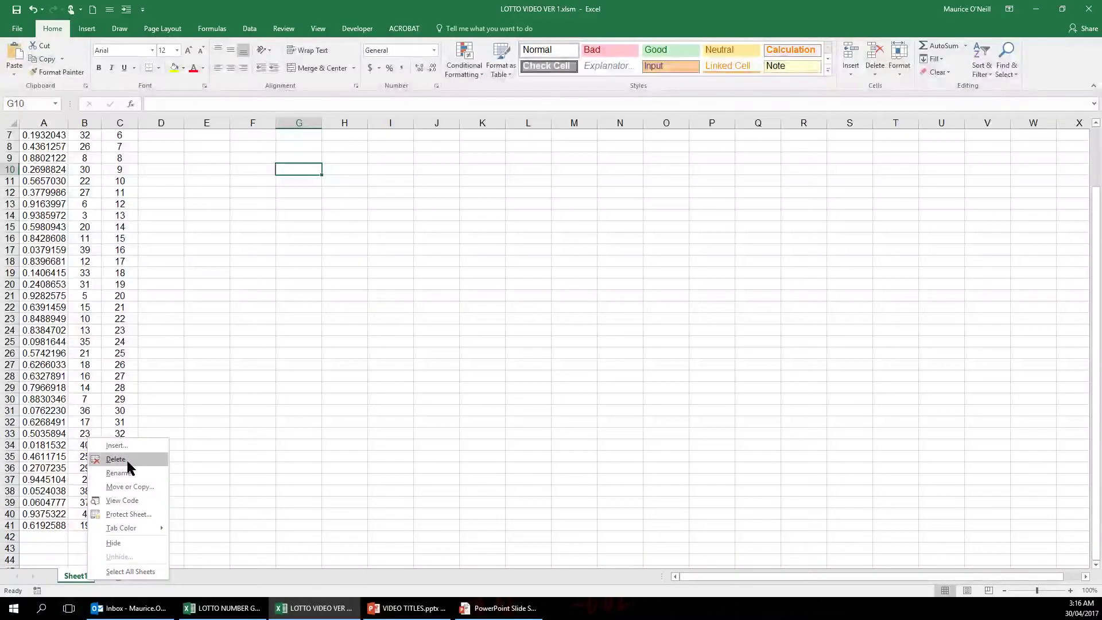
pyautogui.click(120, 473)
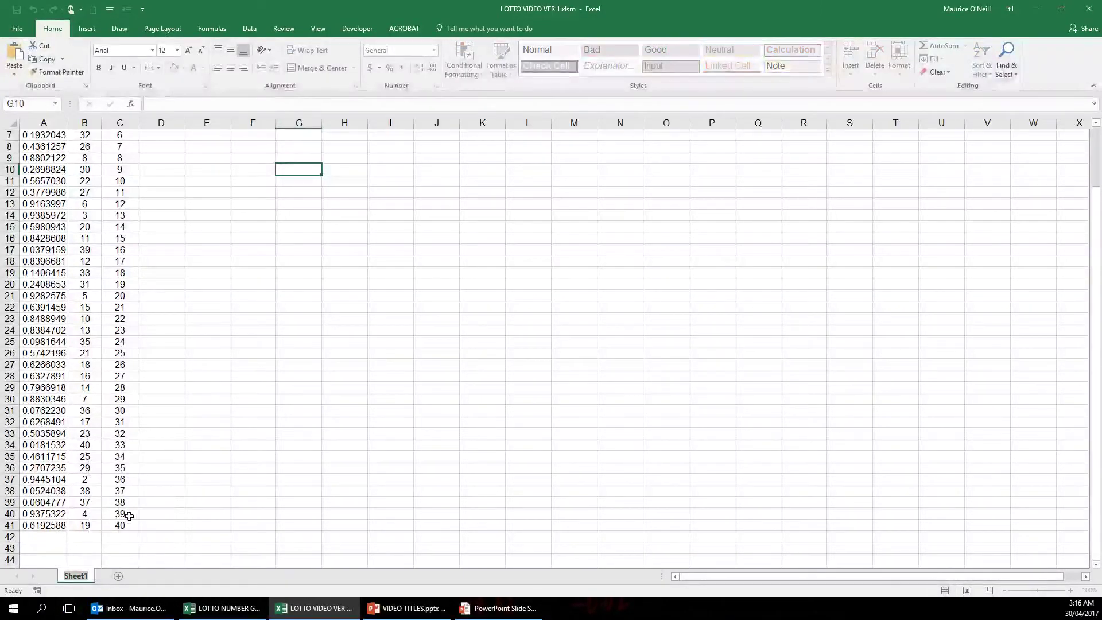
pyautogui.write('ca')
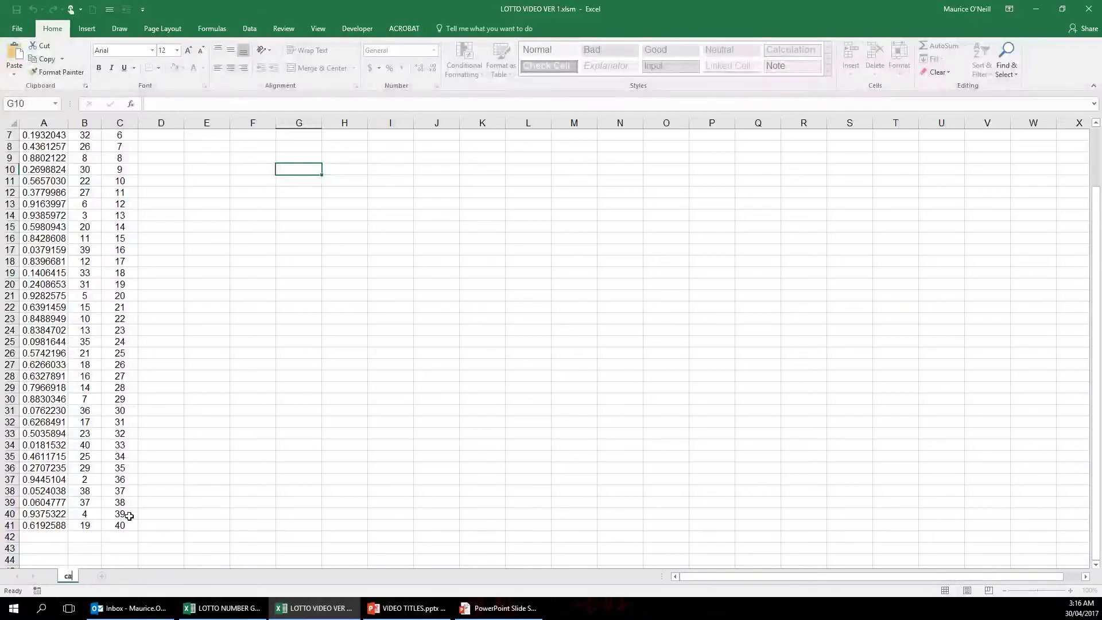
pyautogui.write('lc')
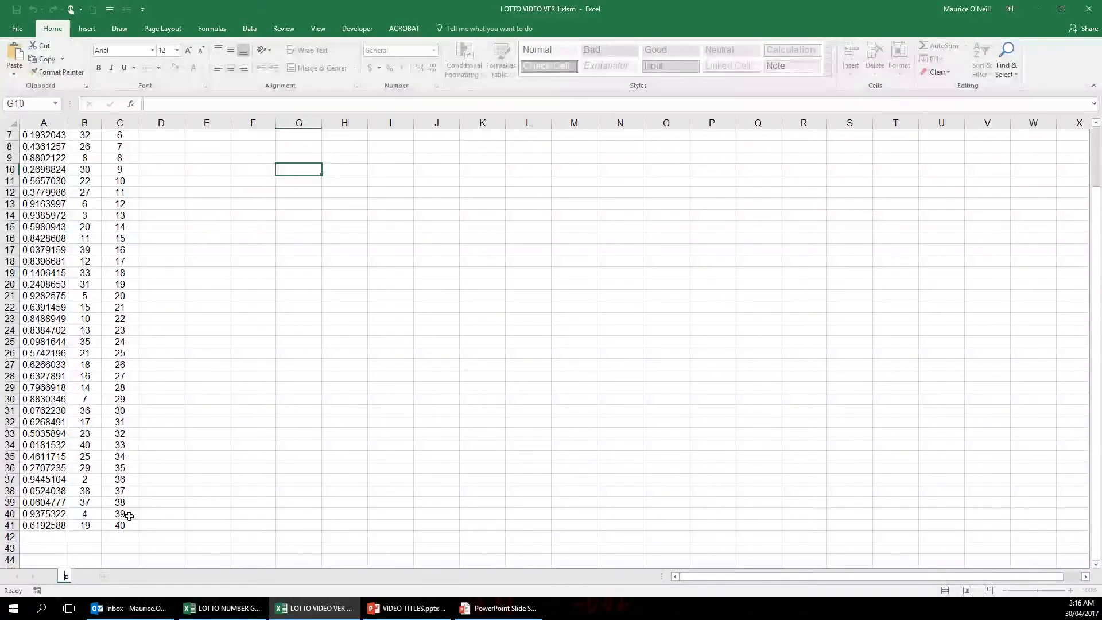
pyautogui.press('BackSpace')
pyautogui.write('cal')
pyautogui.press('BackSpace')
pyautogui.write('CALCS')
pyautogui.click(223, 455)
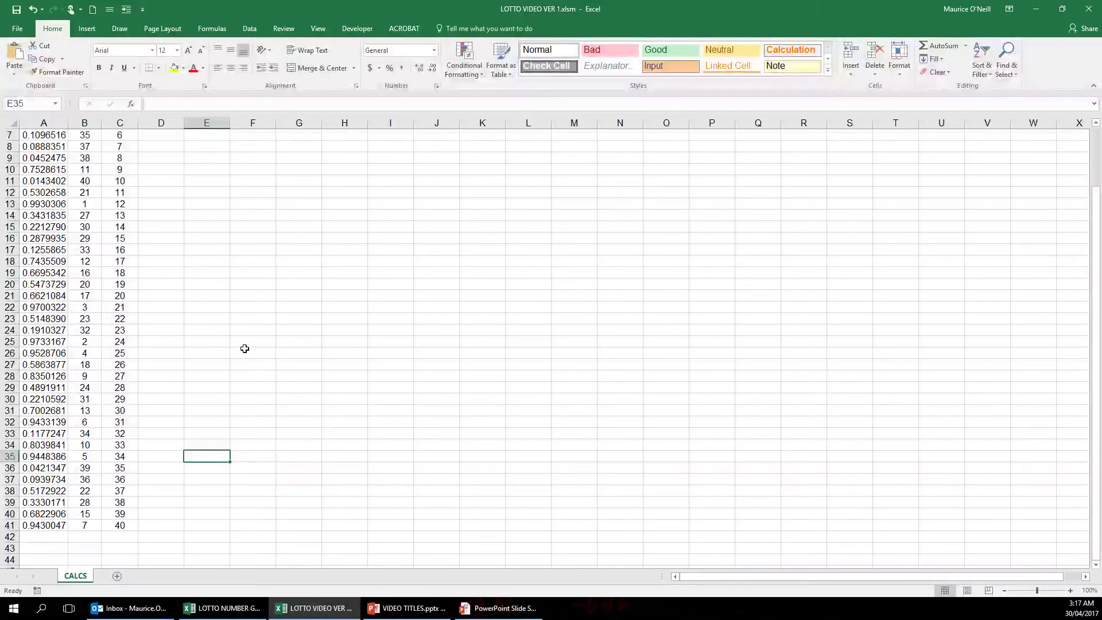
# Step: Zoom the CALCS worksheet out to 80% to fit all rows from 1 to 41 in view
pyautogui.scroll(2, 245, 347)
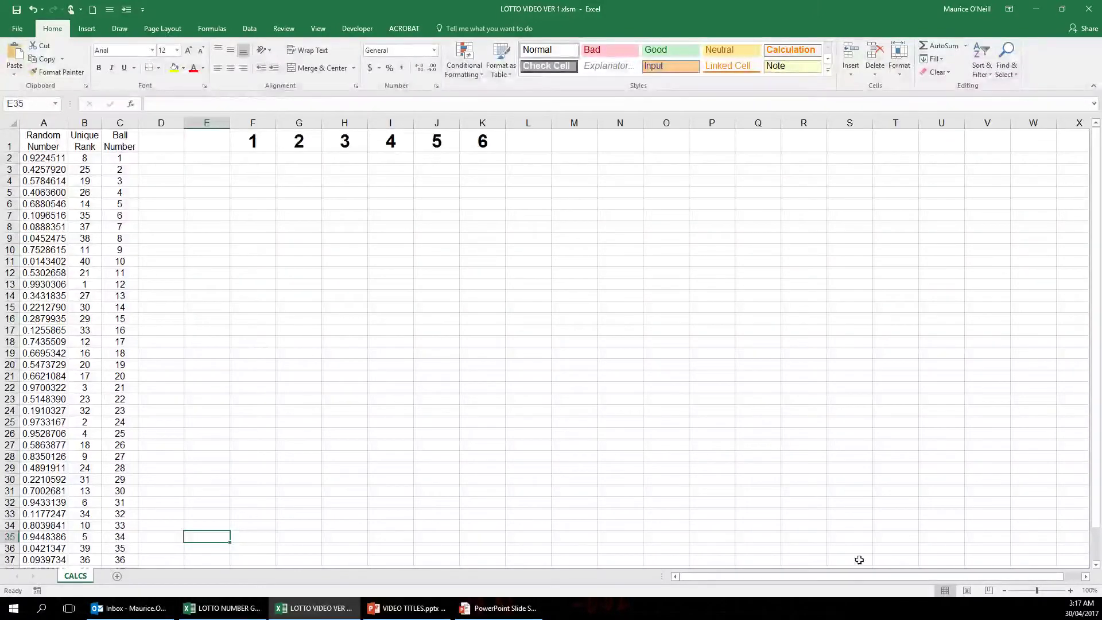
pyautogui.click(1004, 592)
pyautogui.click(1005, 591)
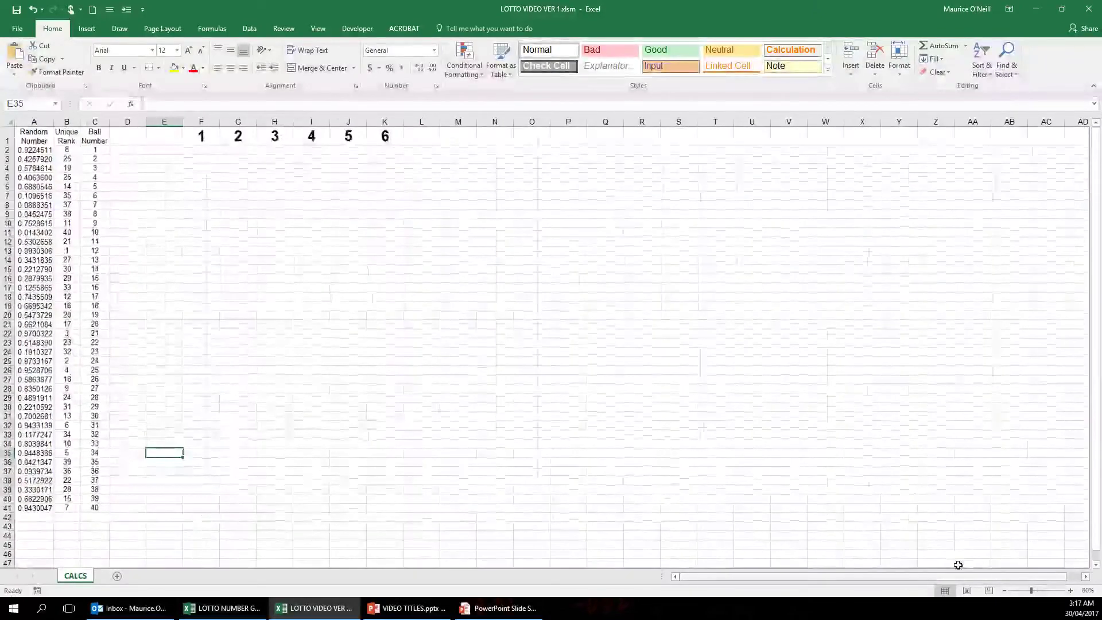